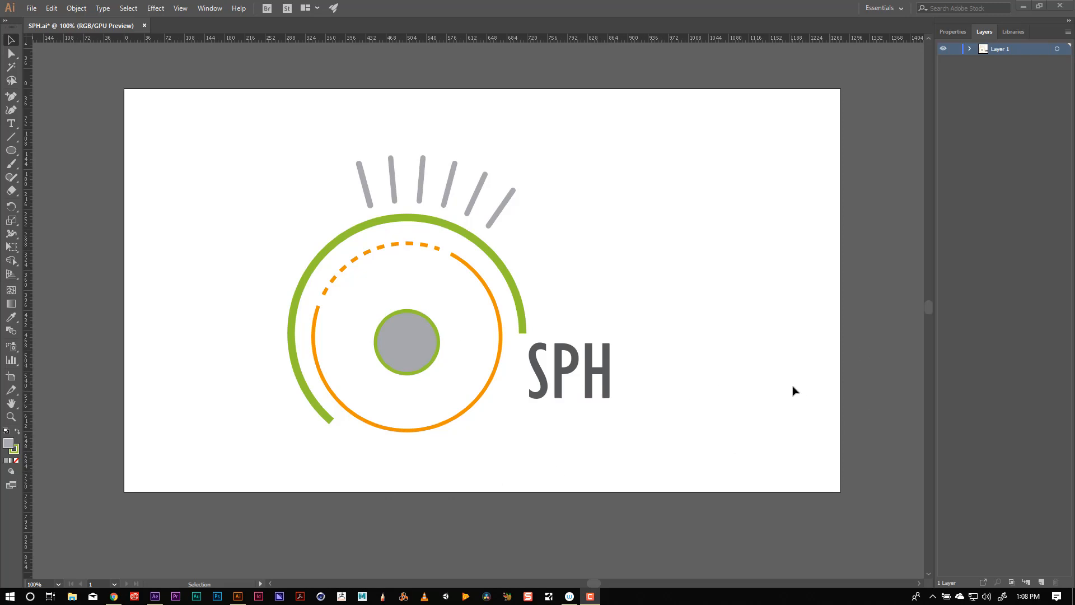
Expand Layer 1 and compare the stroke and brush properties of the first grey ray with those of the other five.
left_click(967, 51)
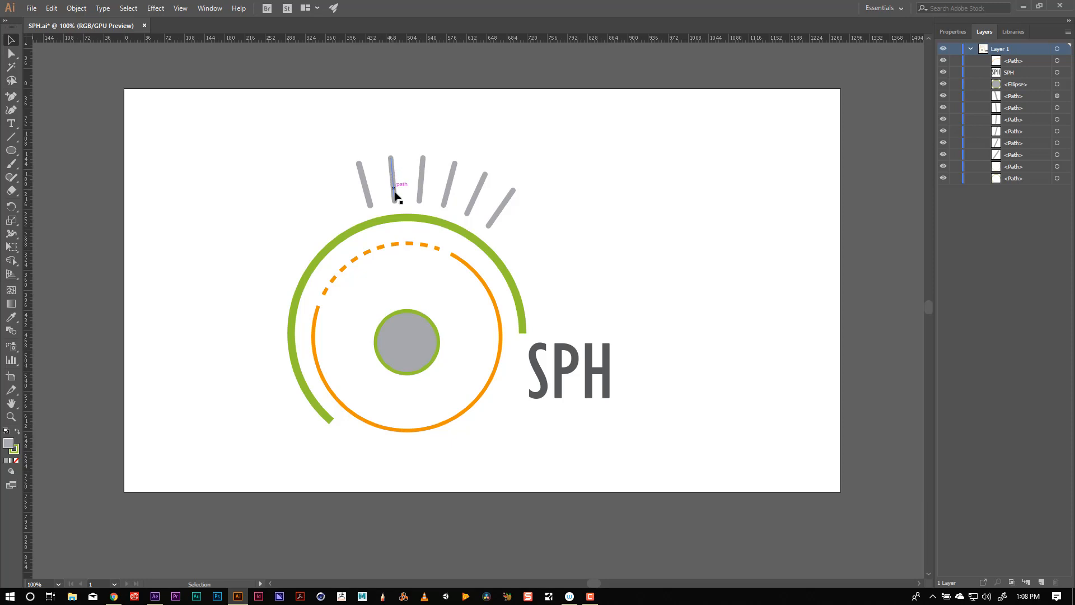
left_click(368, 198)
left_click(959, 33)
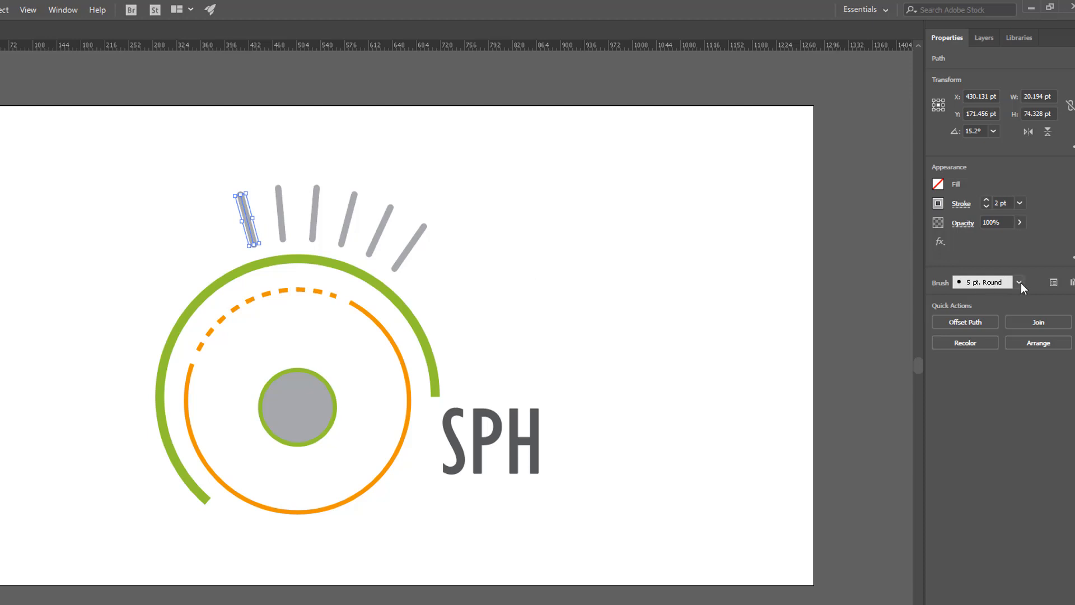
left_click_drag(269, 153, 469, 252)
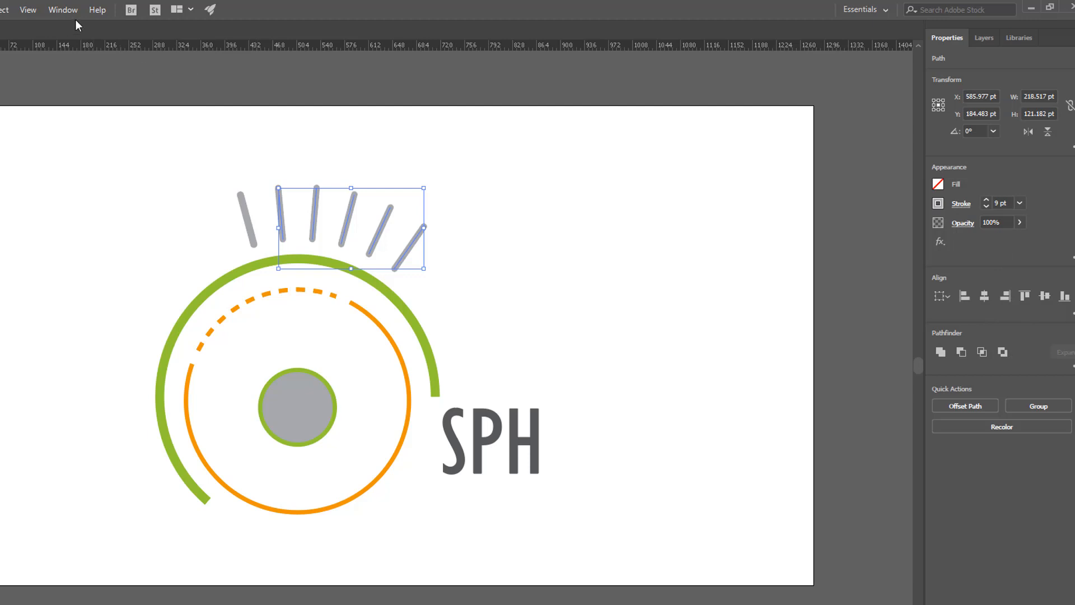
Switch the workspace to Essentials Classic and compare the brush definitions of the first three grey rays.
left_click(878, 10)
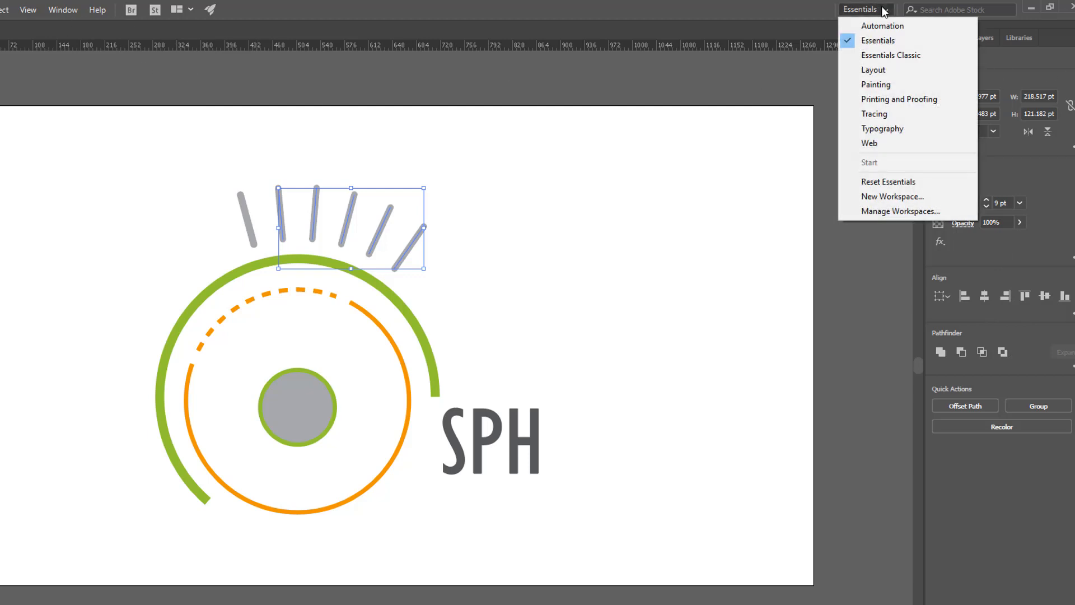
left_click(886, 57)
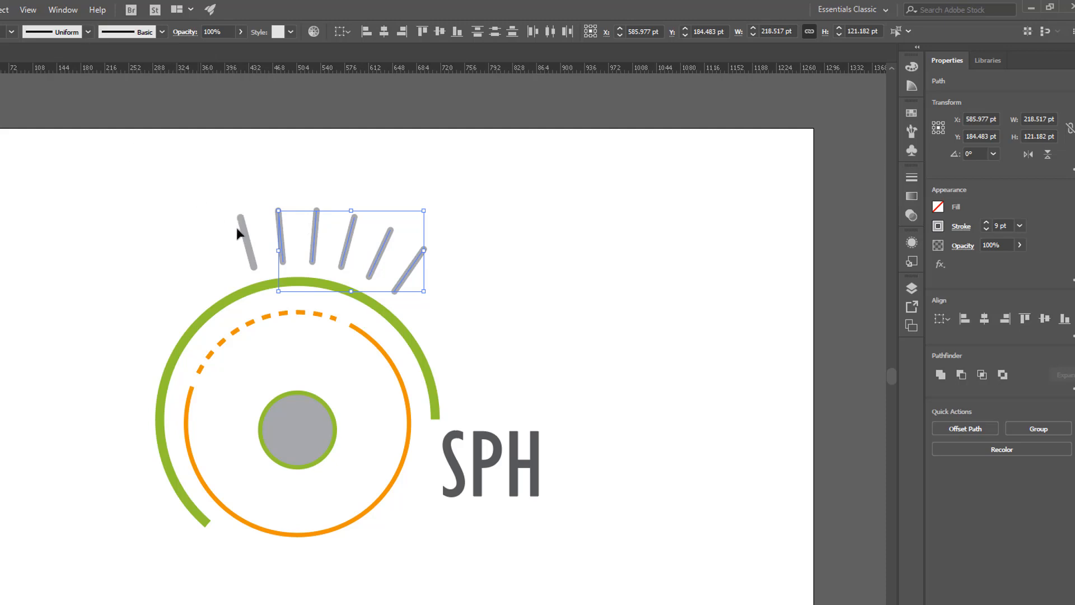
left_click(248, 245)
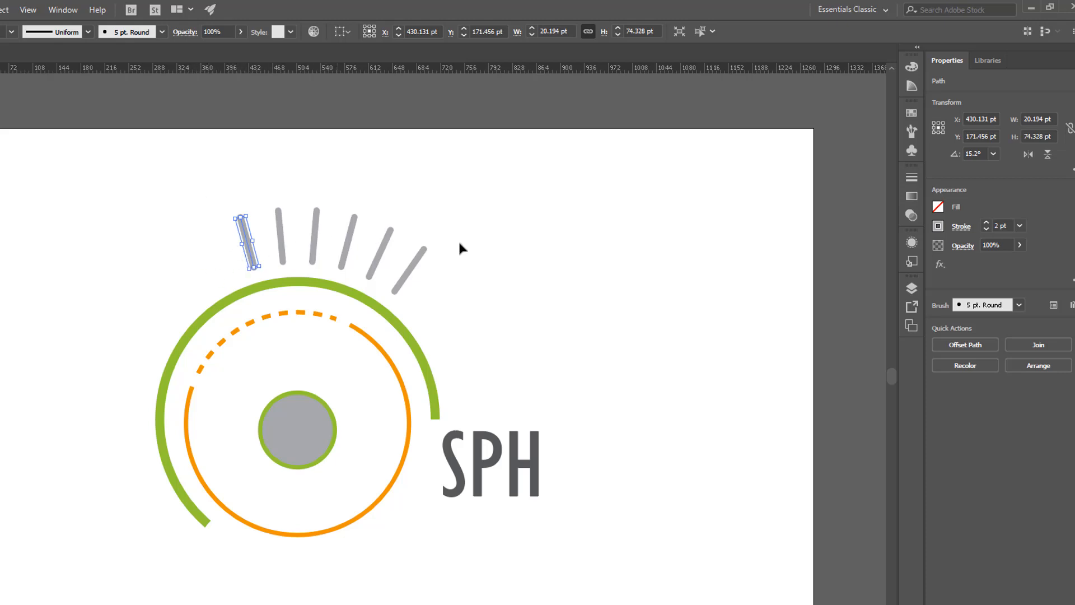
left_click(283, 241)
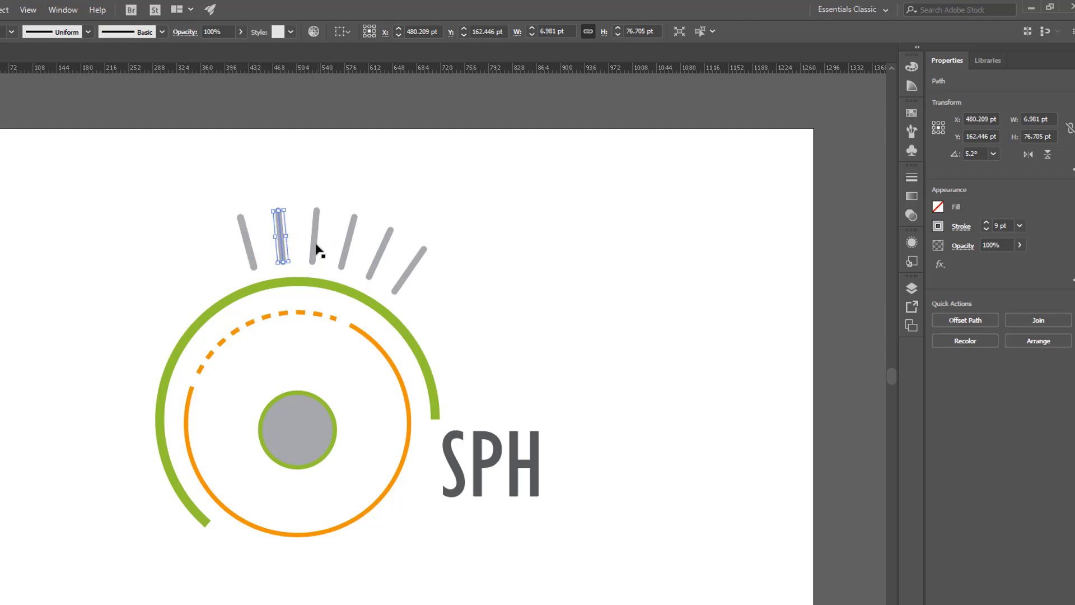
left_click(446, 251)
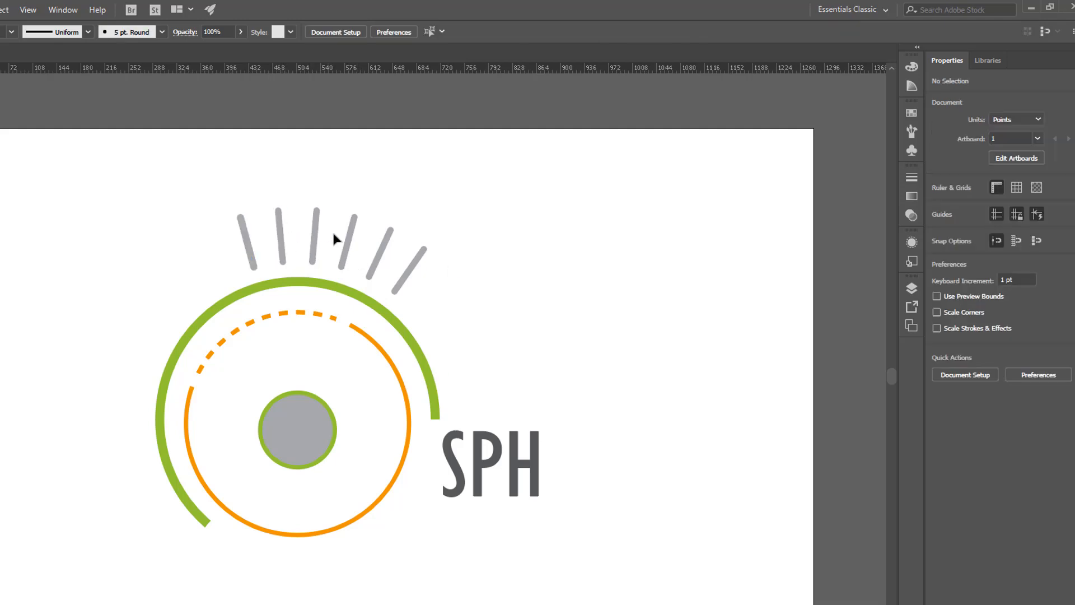
left_click(314, 233)
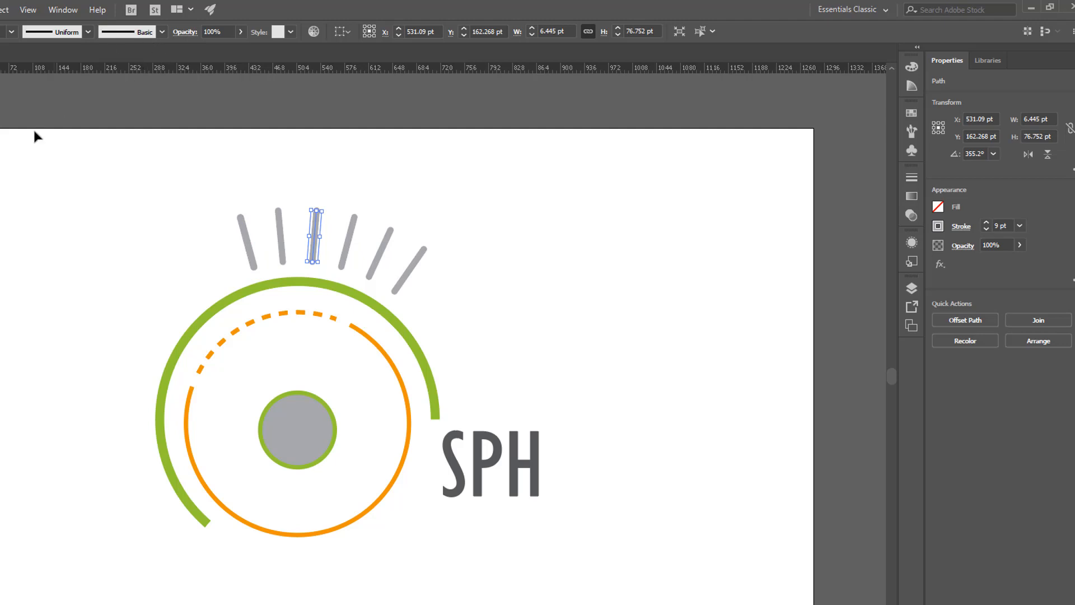
left_click(142, 292)
left_click(249, 240)
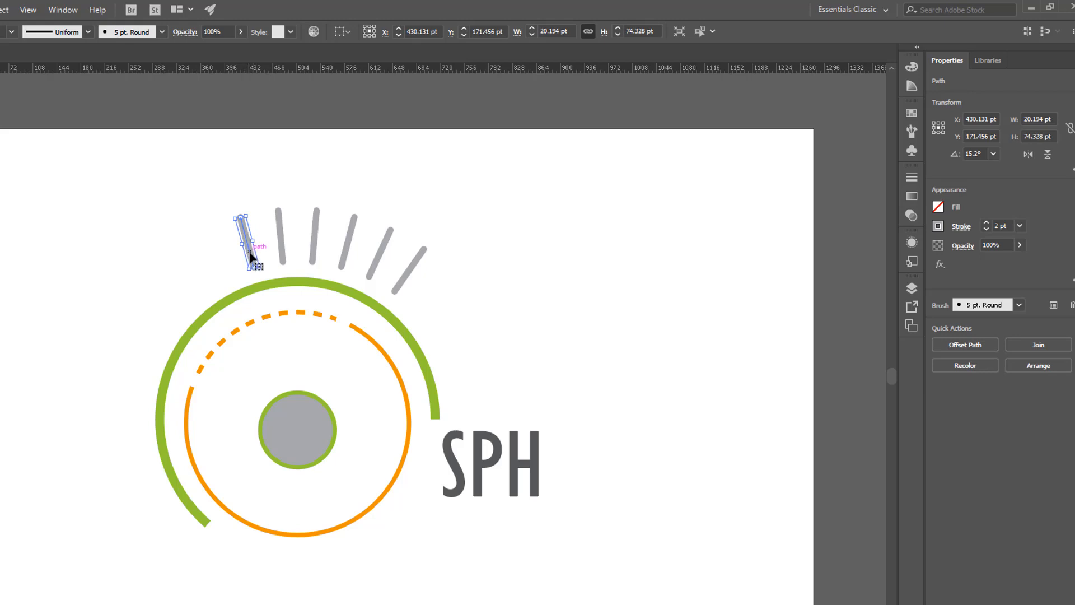
Apply the Basic brush to the first grey ray and match its stroke to the second ray with the Eyedropper.
left_click(162, 32)
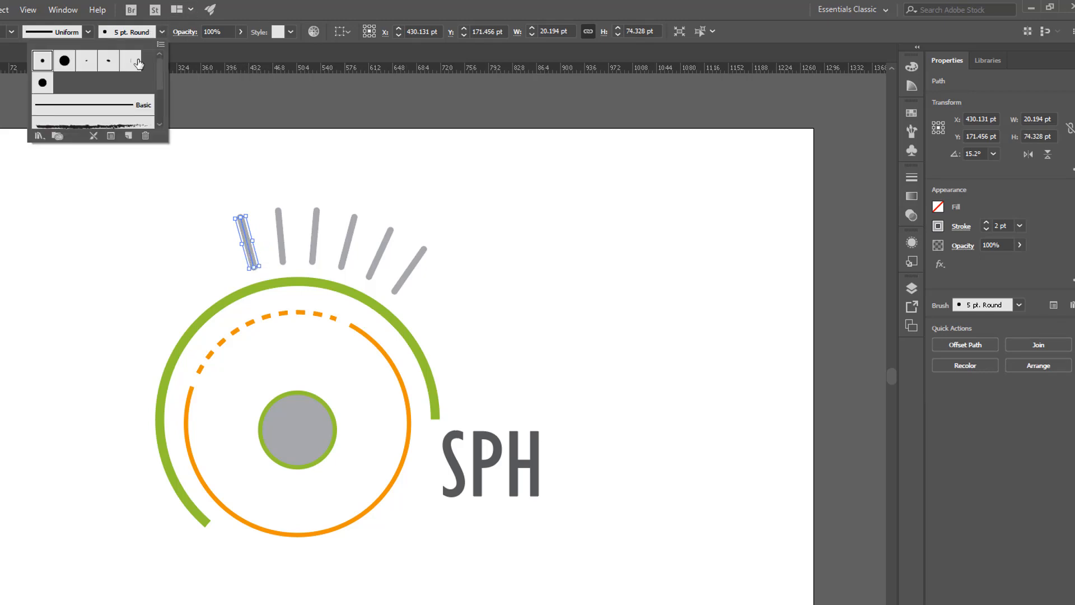
left_click(123, 109)
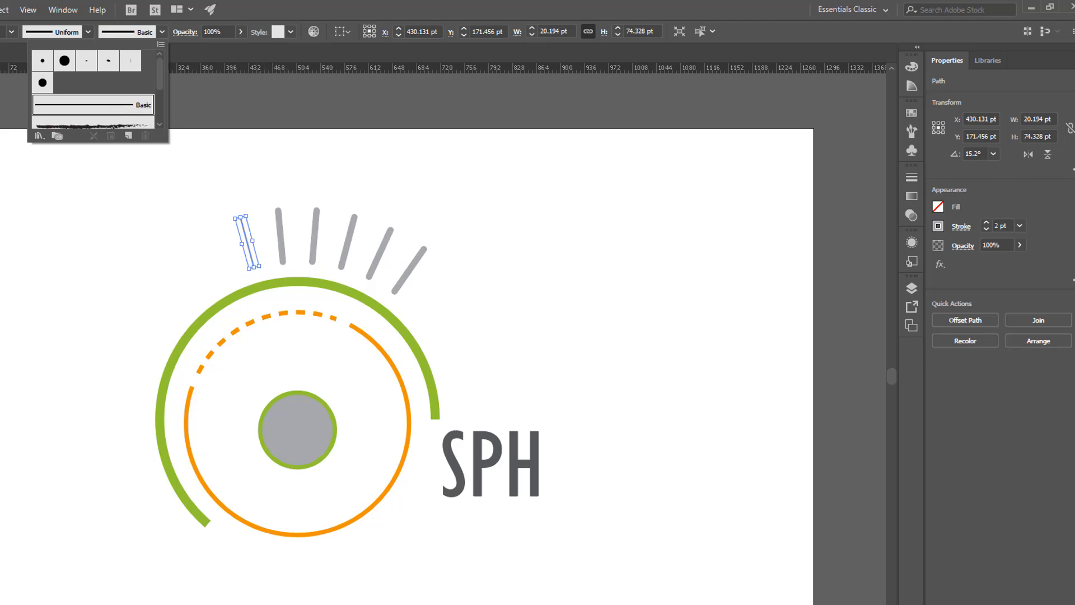
left_click(282, 243)
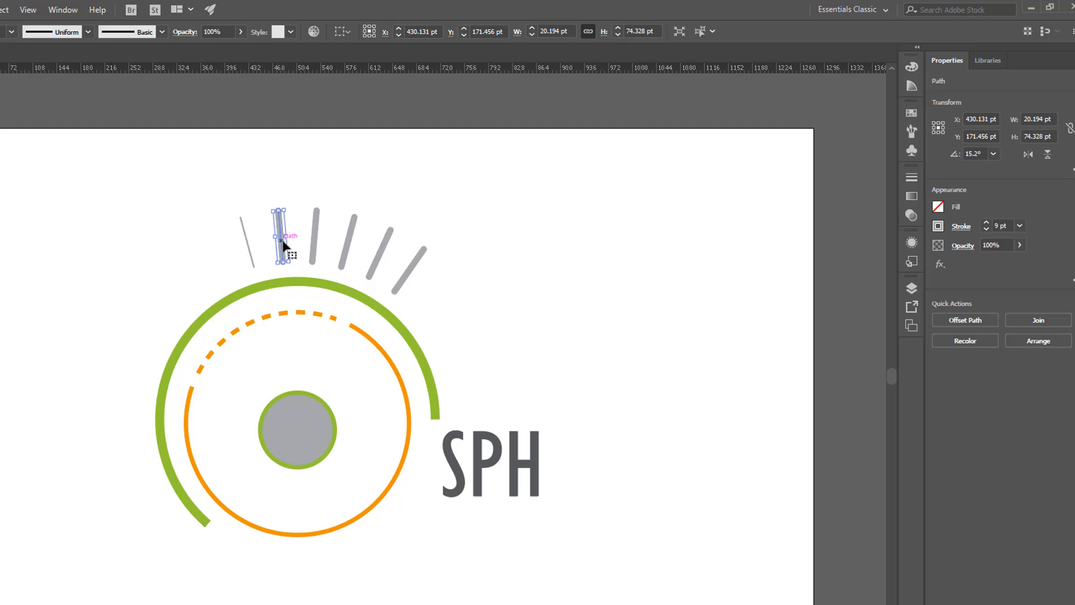
left_click(249, 245)
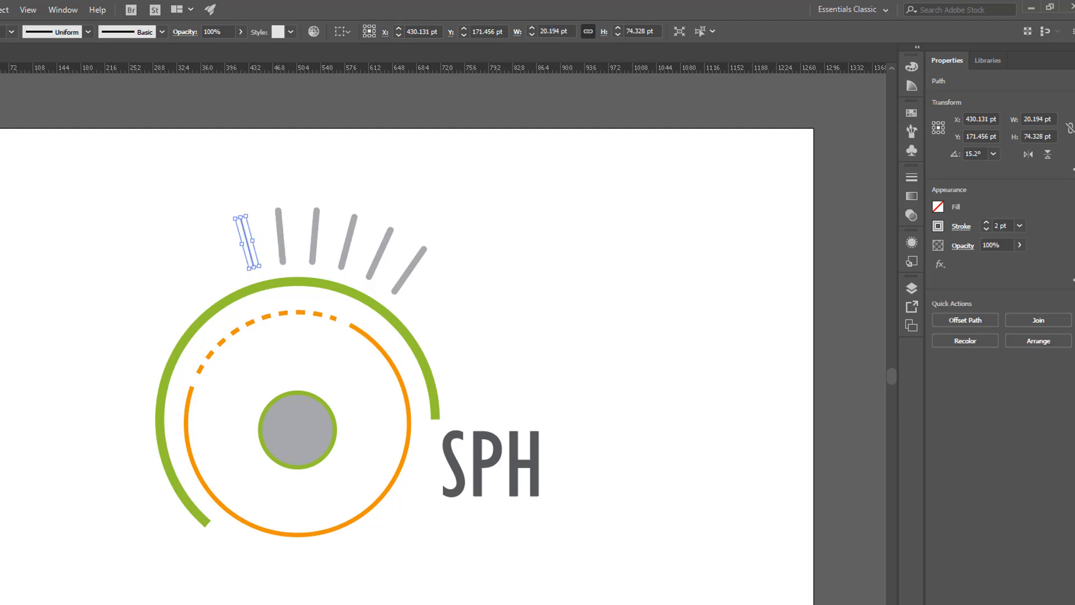
key("i")
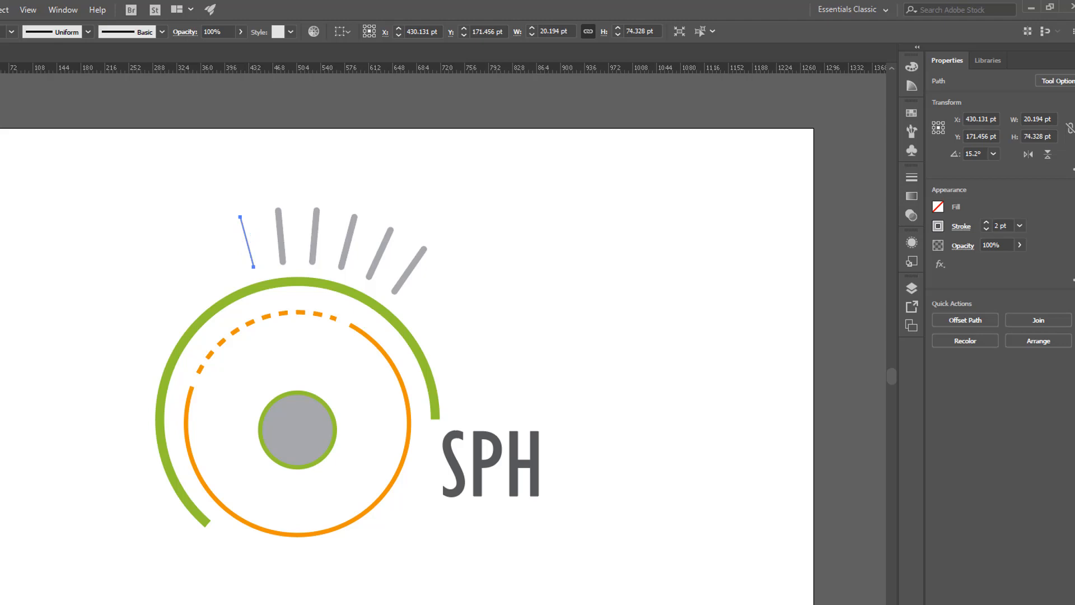
left_click(283, 231)
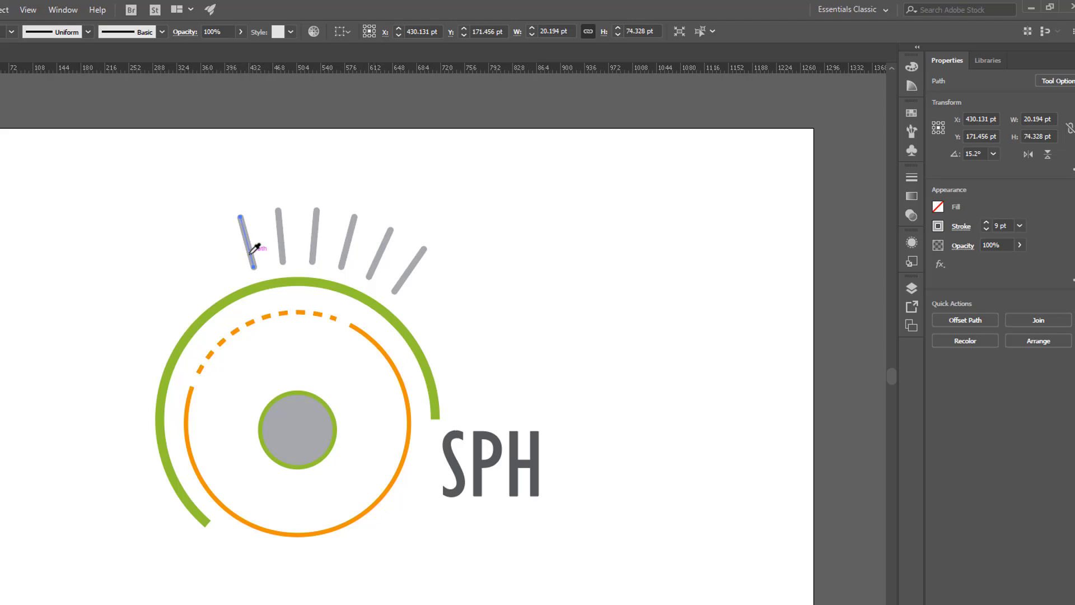
Apply the 5 pt. Round brush to the first grey ray and set its stroke weight to 2 pt.
left_click(163, 32)
left_click(48, 68)
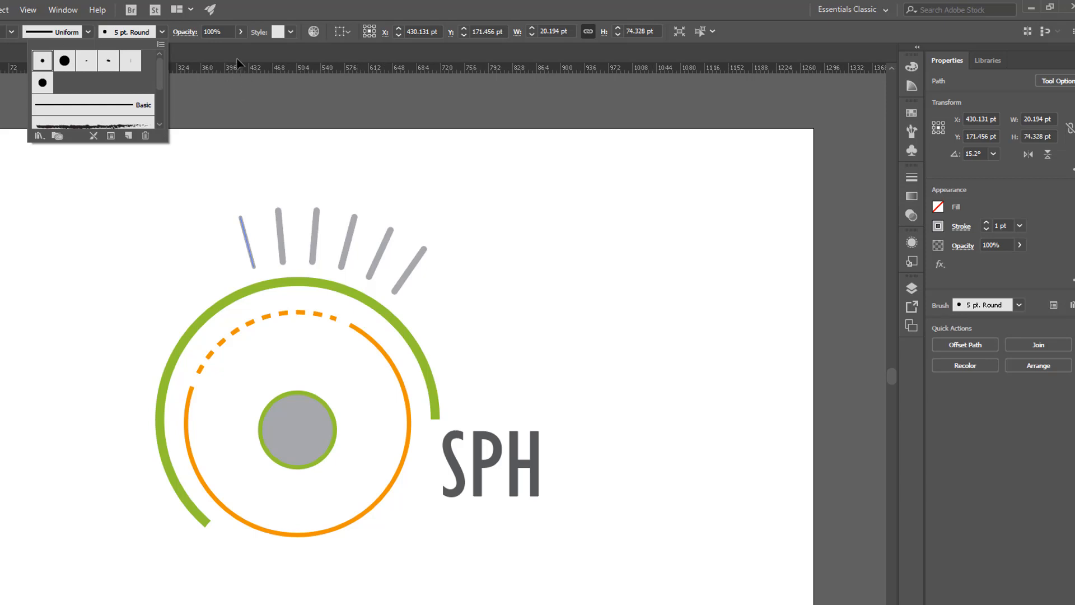
left_click(201, 54)
left_click(0, 29)
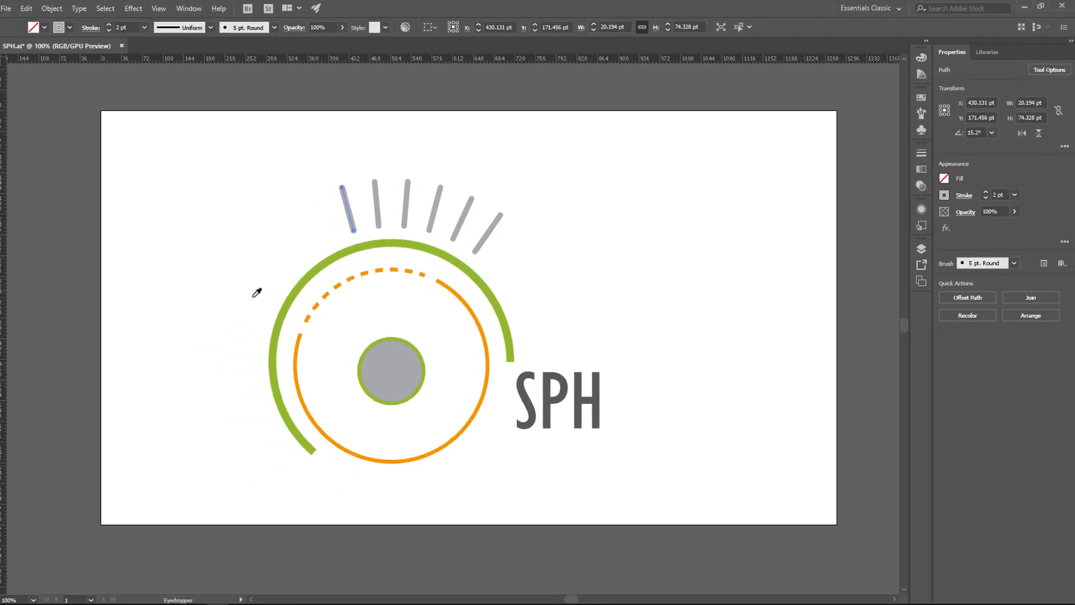
key("v")
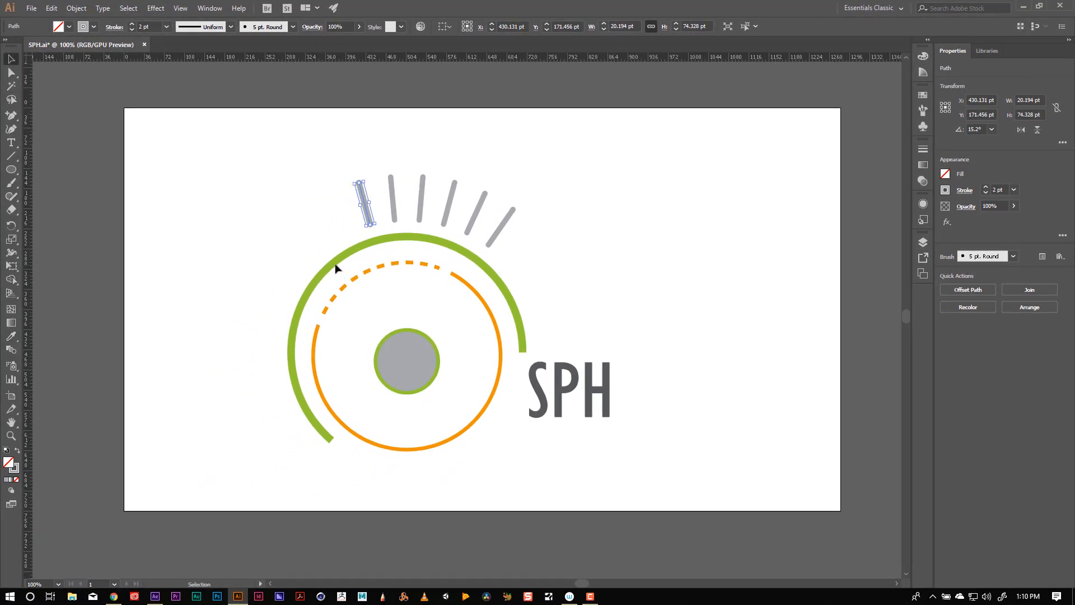
Examine the stroke properties of the green arc and the detailed stroke options of the fourth grey ray.
left_click(335, 269)
left_click(330, 267)
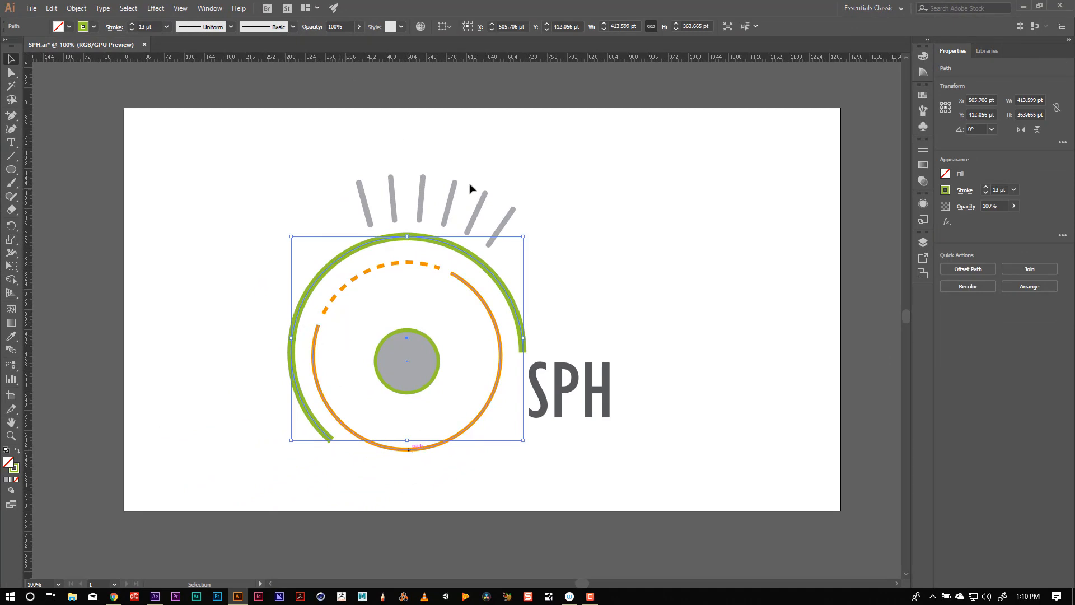
left_click(449, 206)
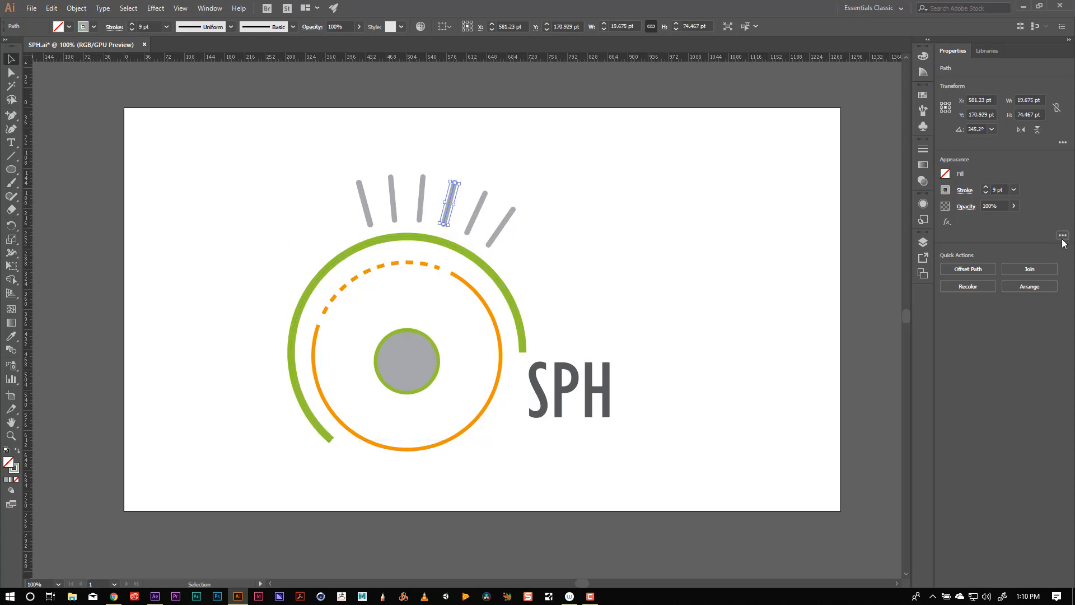
left_click(965, 191)
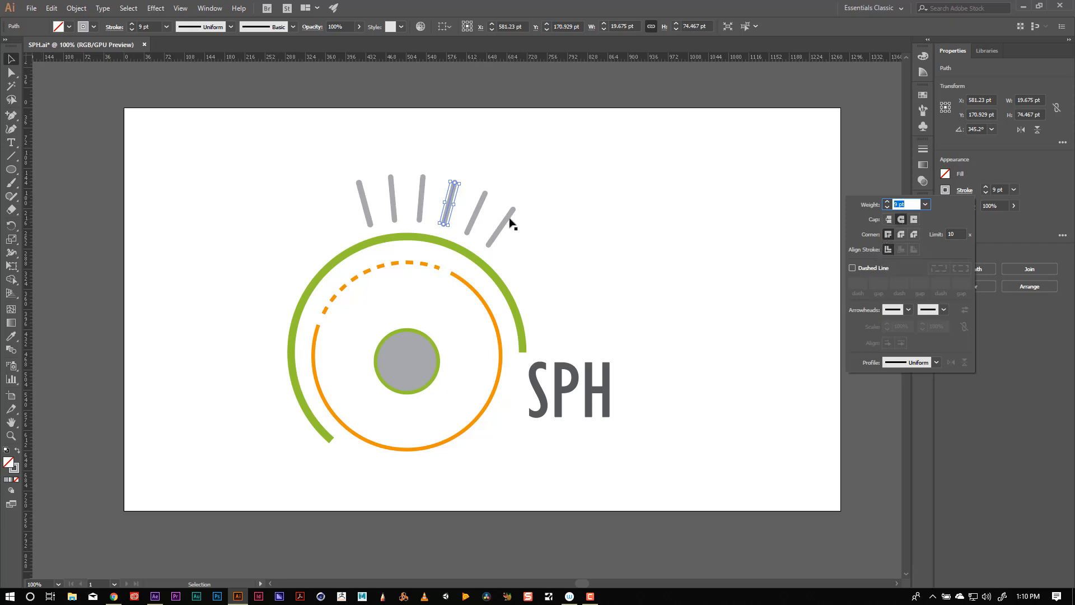
left_click(986, 408)
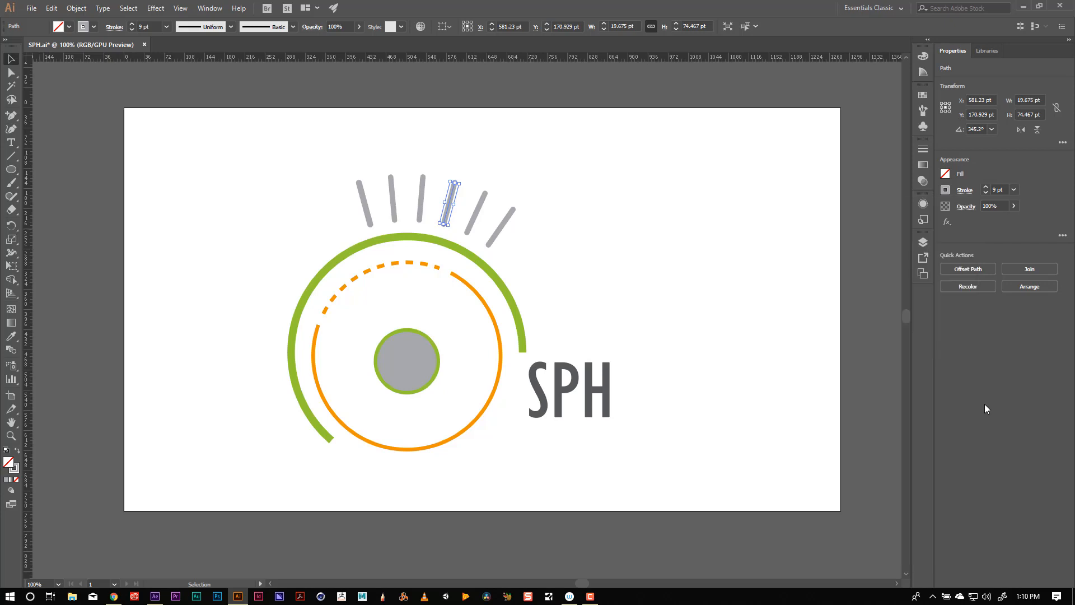
left_click(323, 278)
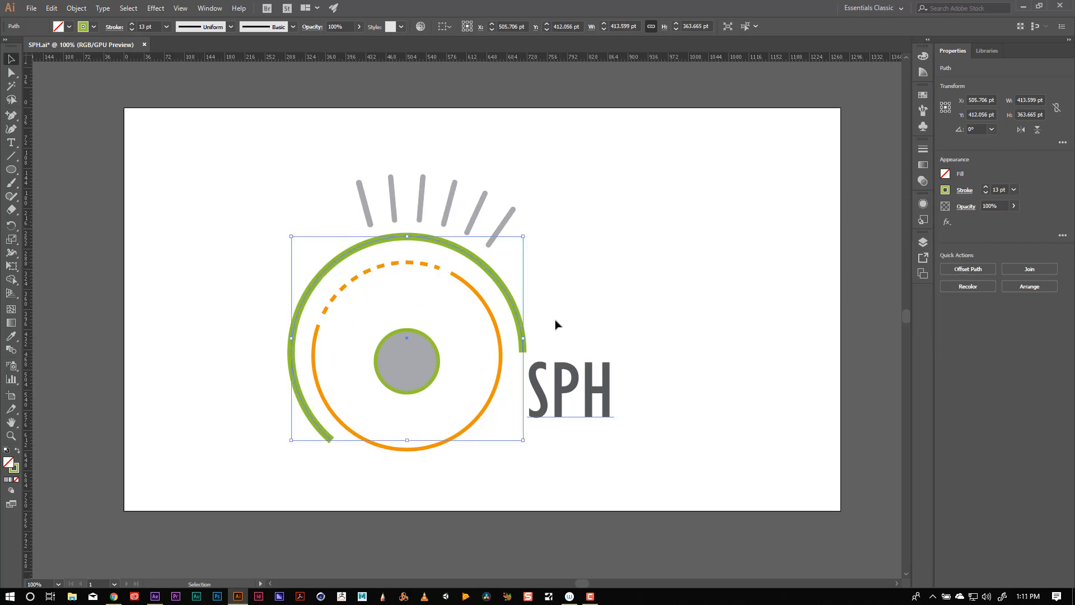
Examine the dashed arc's stroke options and the properties of the solid orange arc, the centre circle and the SPH text.
left_click(347, 292)
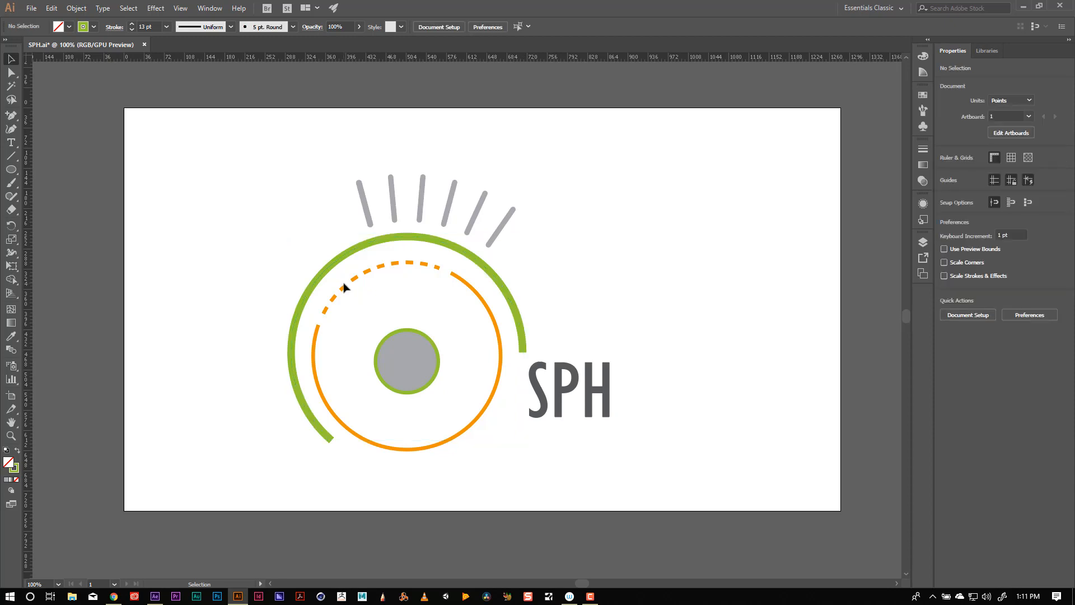
left_click(344, 287)
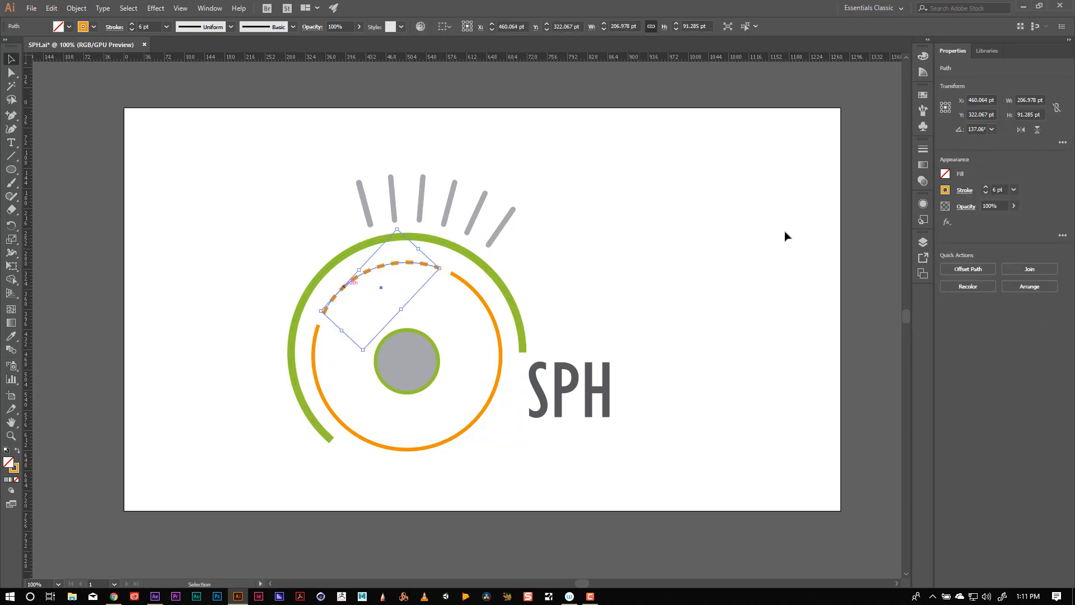
left_click(965, 190)
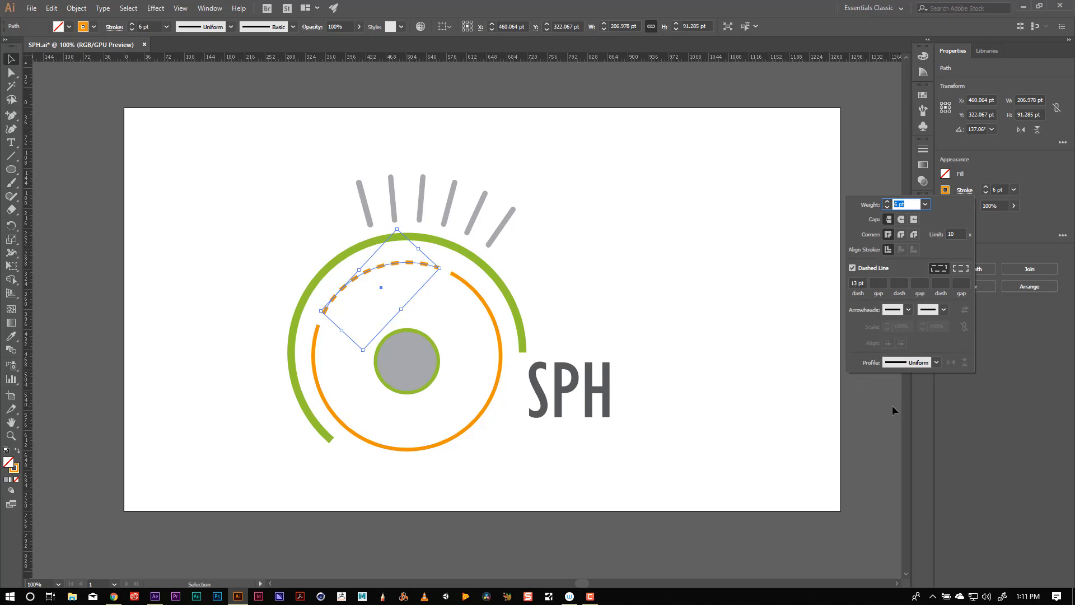
left_click(322, 393)
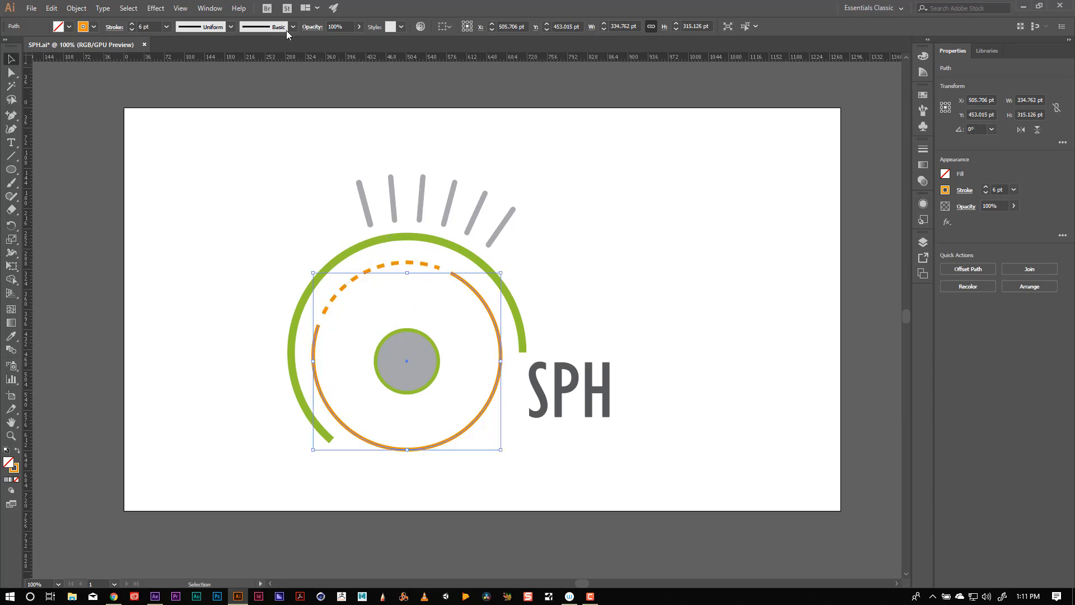
left_click(418, 375)
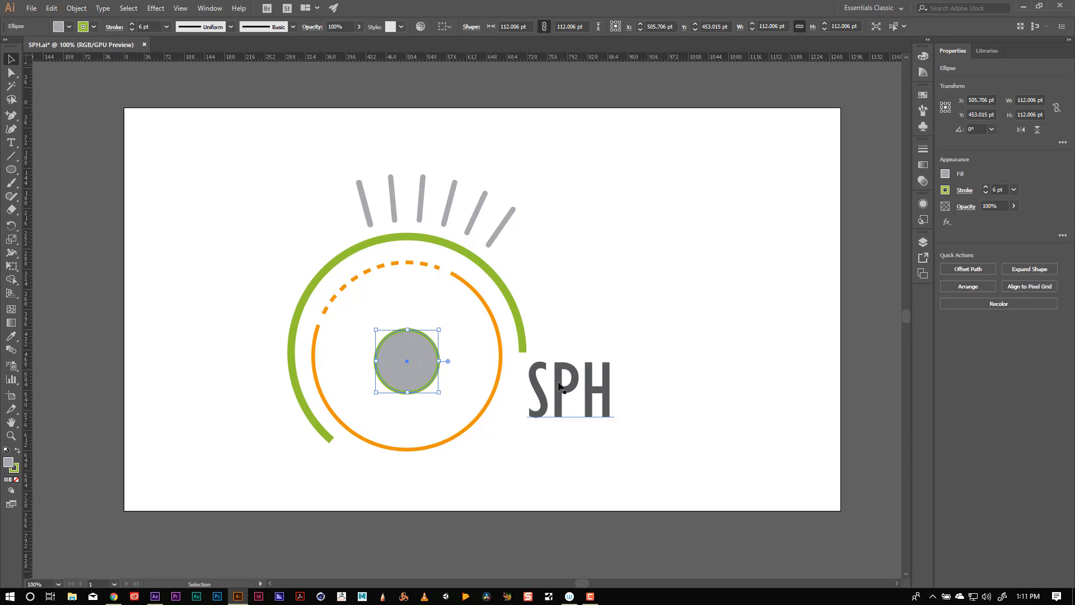
left_click(562, 402)
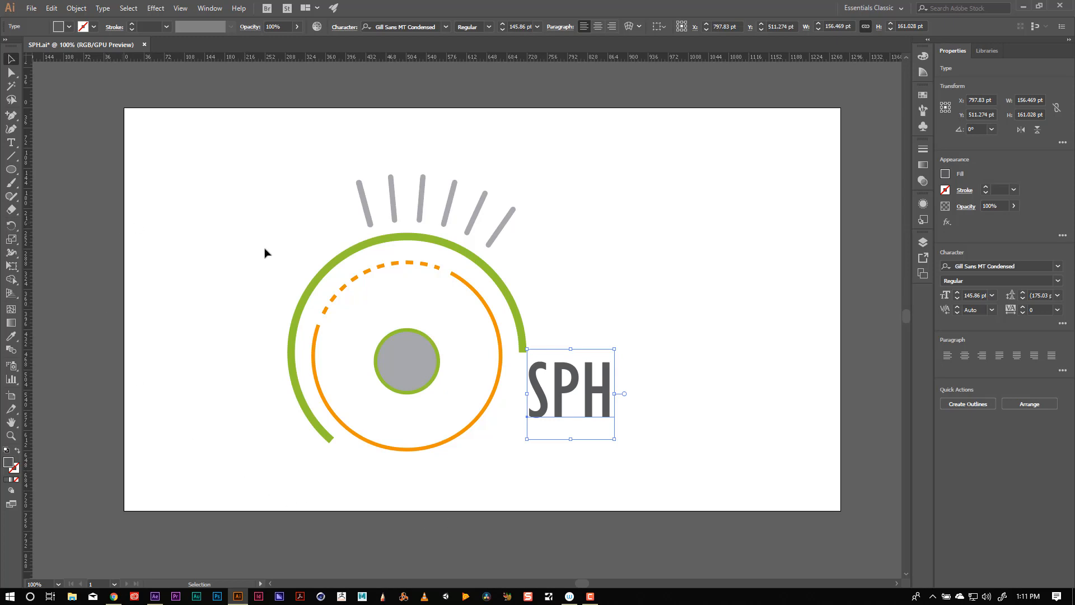
left_click(79, 164)
Select the green arc, show the artwork's layers and enlarge the listing to fit every path in Layer 1.
left_click(336, 261)
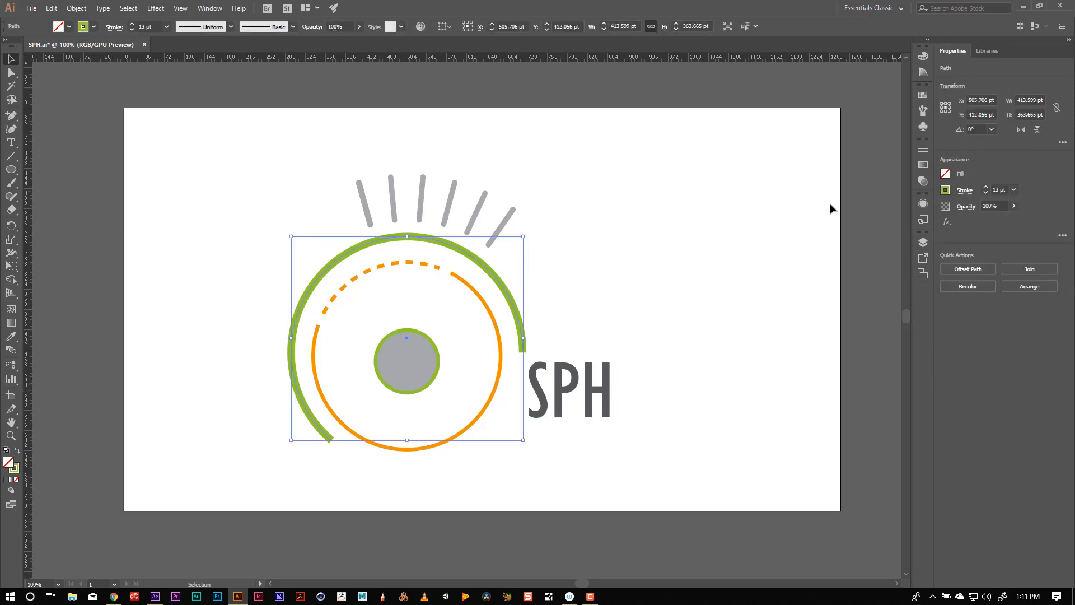
left_click(209, 8)
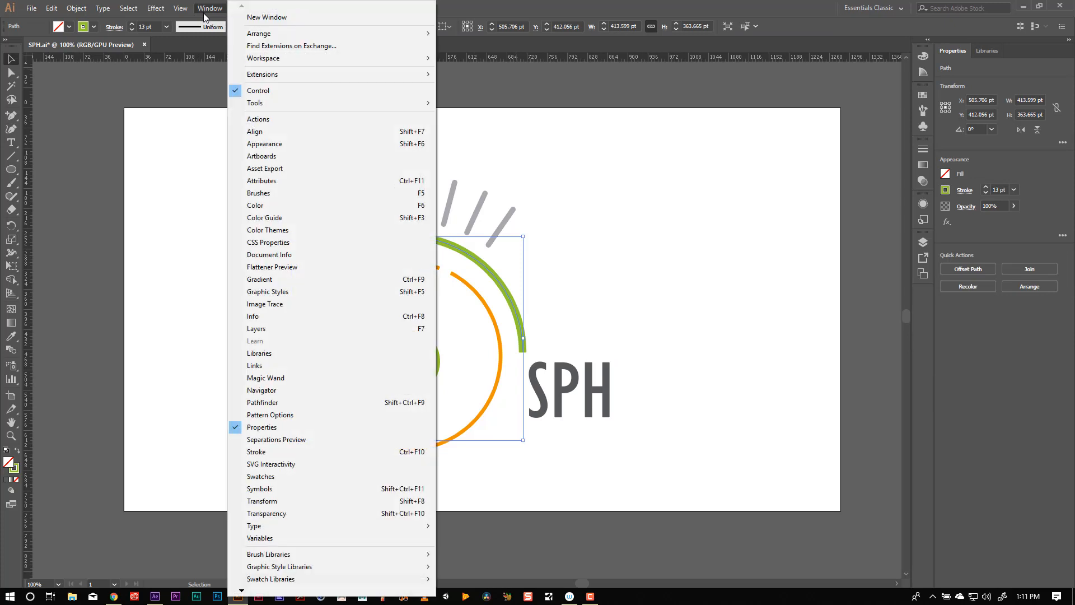
left_click(257, 330)
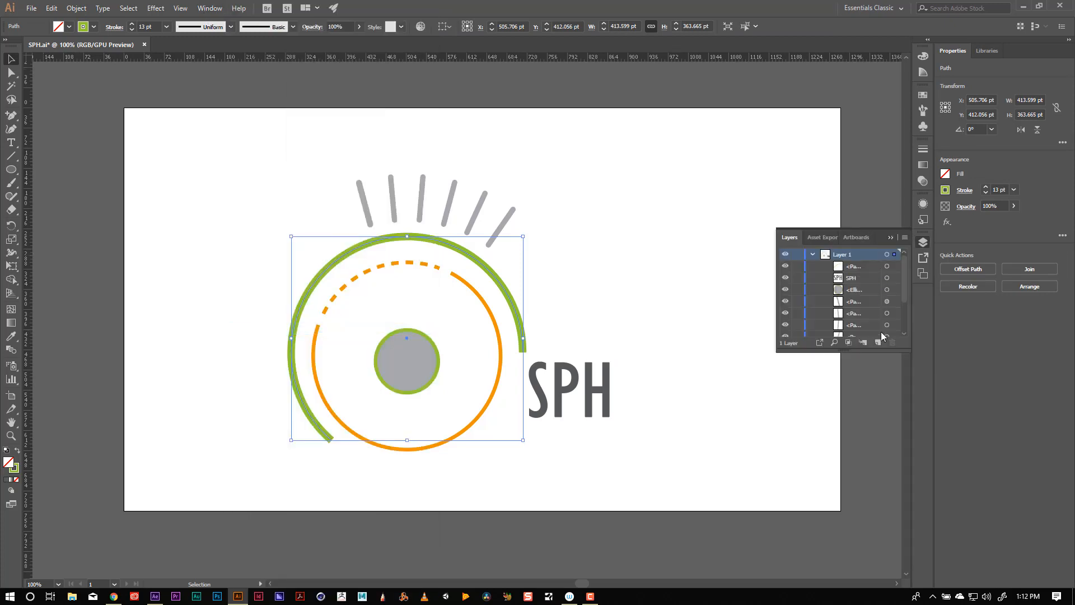
left_click_drag(892, 352, 896, 542)
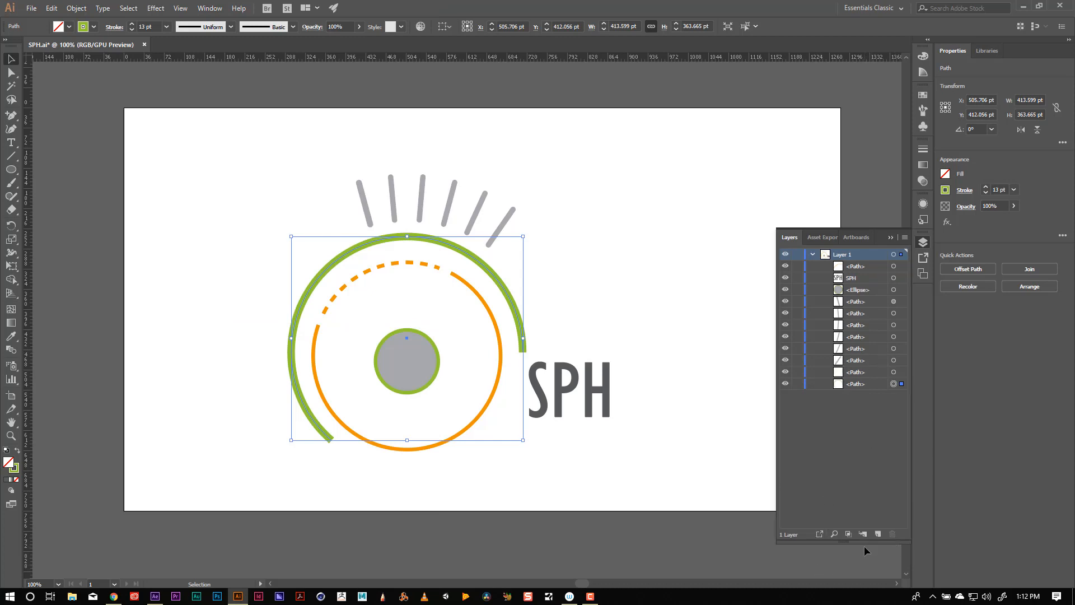
Set the row size of the layer listing to Large.
left_click(905, 237)
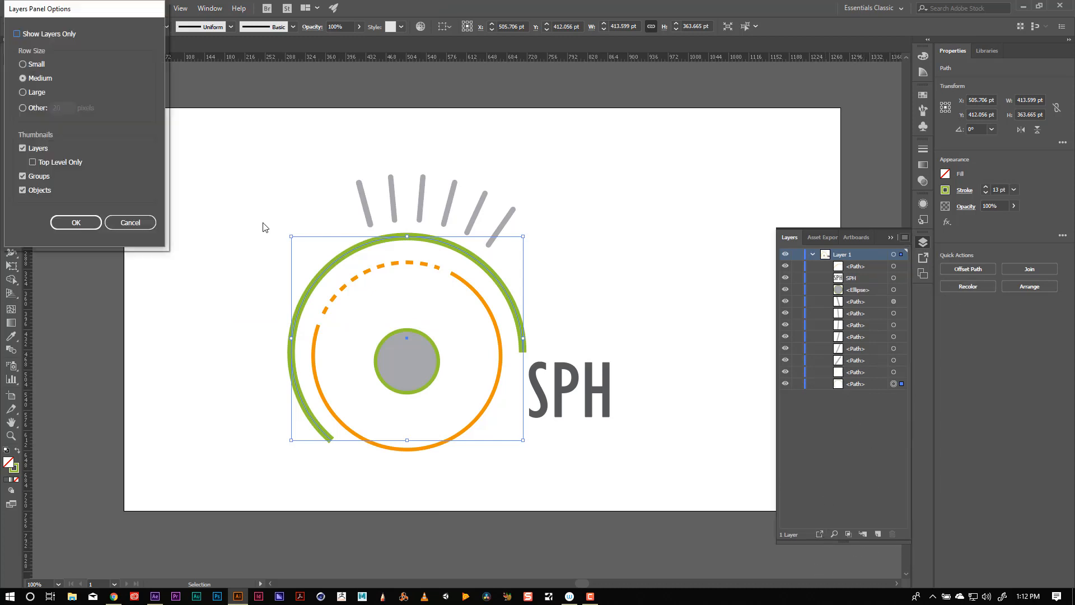
left_click(23, 93)
left_click(78, 223)
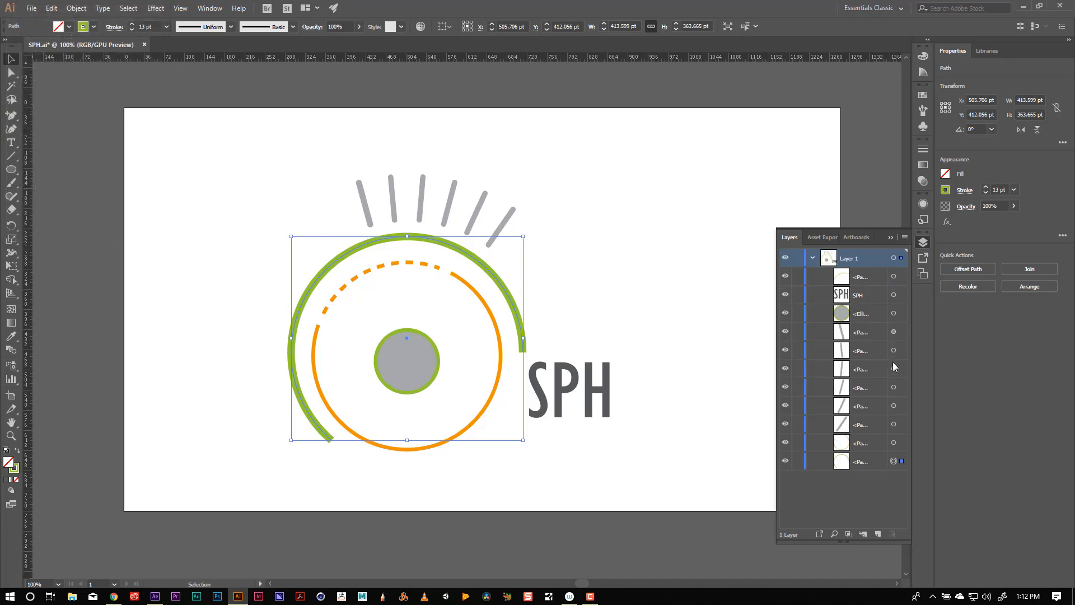
Release the contents of Layer 1 to separate layers using the Sequence option.
left_click(813, 257)
left_click(813, 258)
left_click(905, 237)
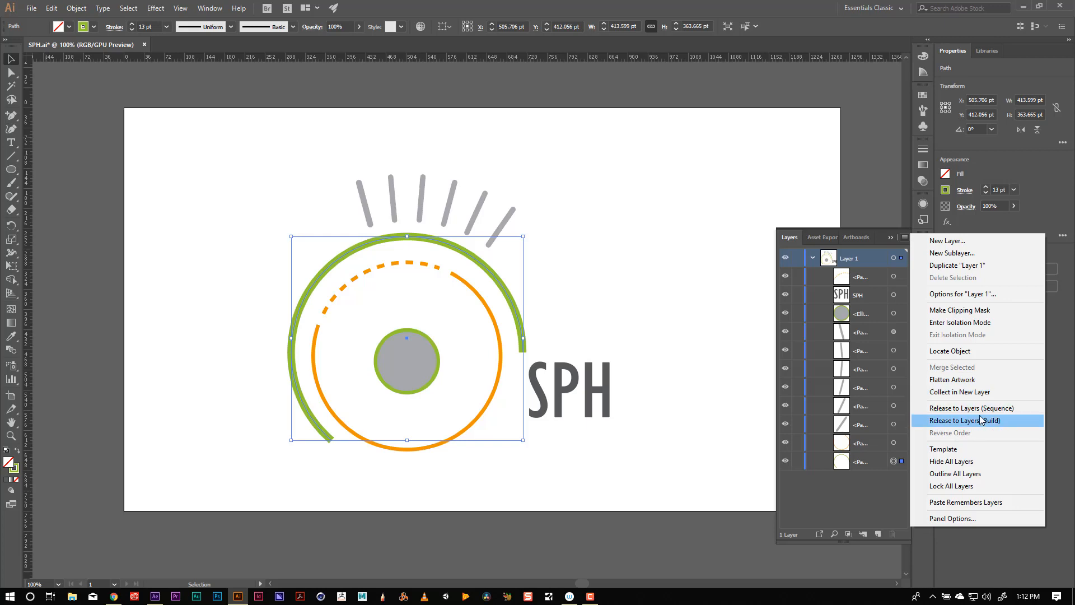
left_click(964, 408)
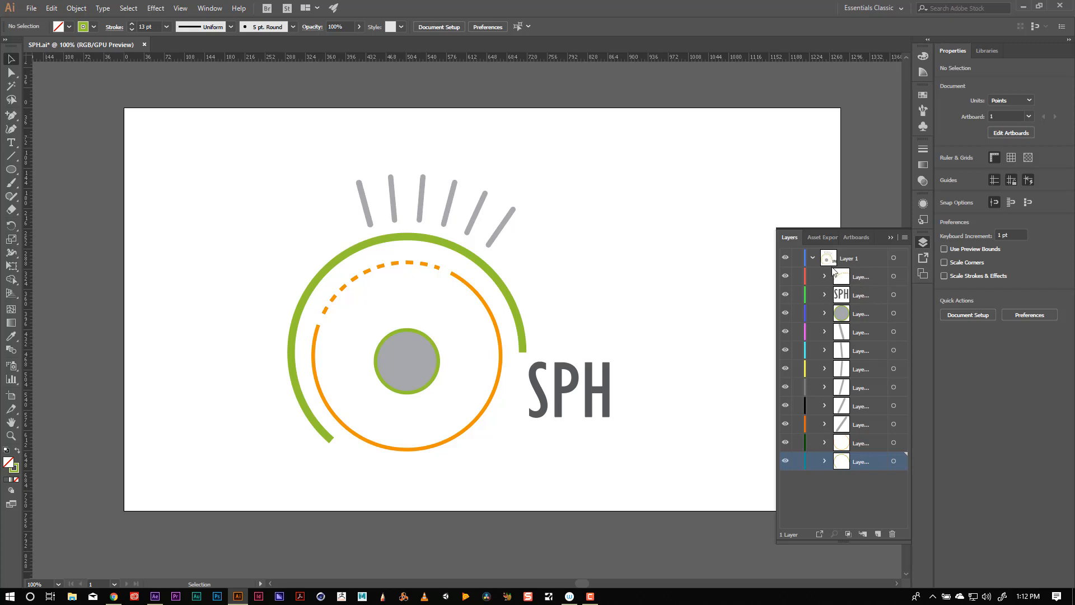
Move all the released sublayers out of Layer 1 to the top level and delete the emptied Layer 1.
left_click(865, 277)
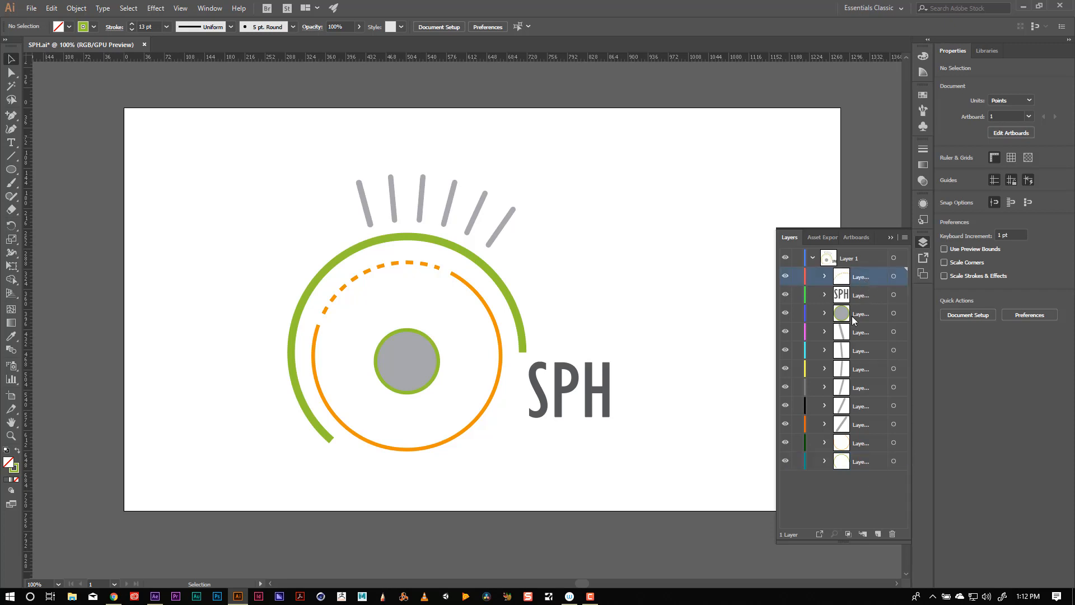
left_click(867, 462, "shift")
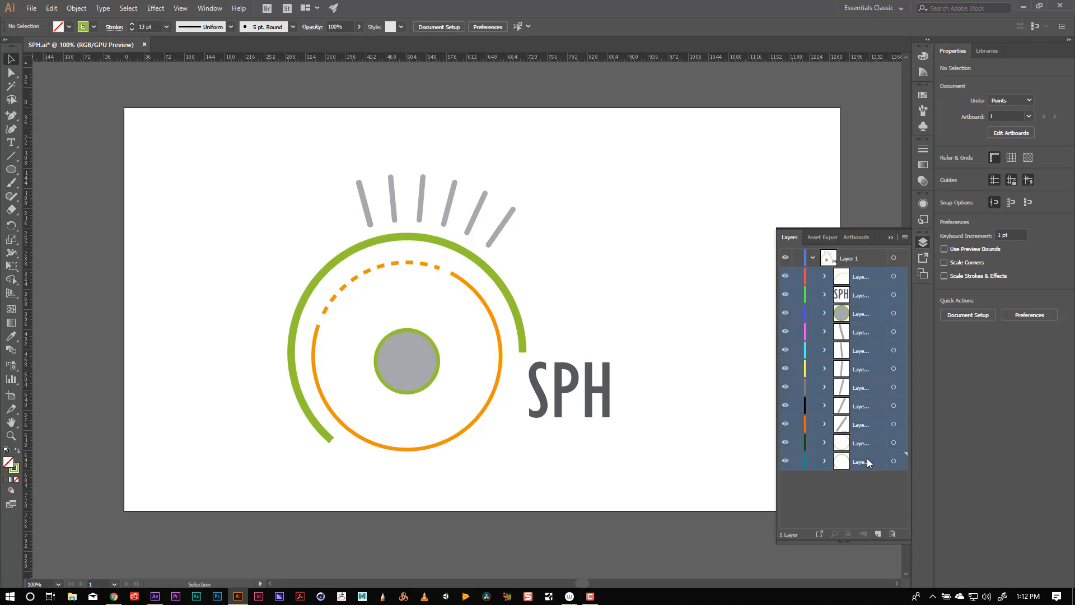
left_click_drag(867, 458, 809, 510)
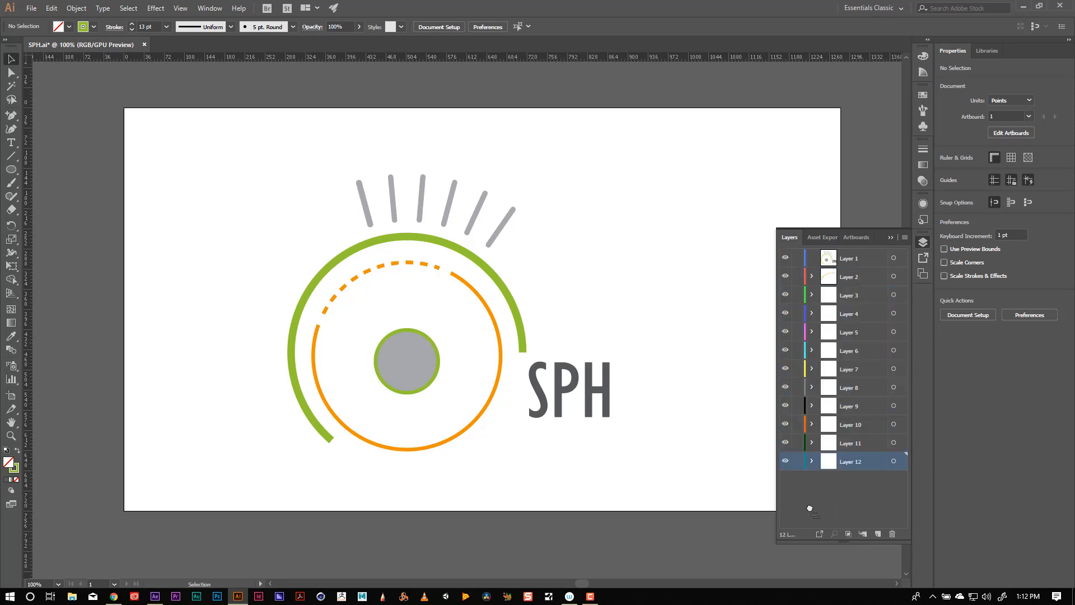
left_click(859, 257)
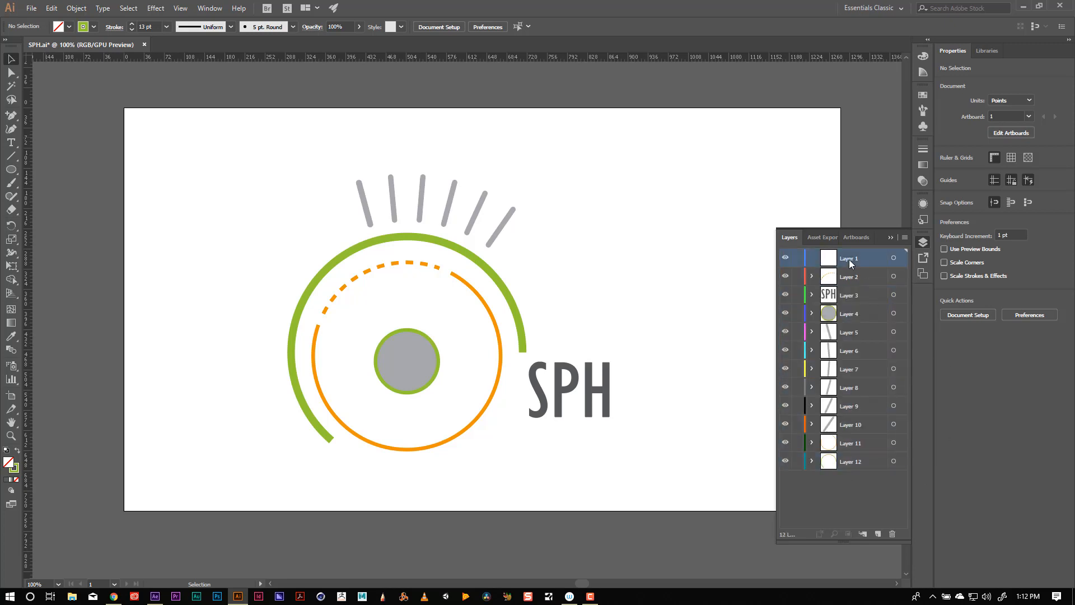
left_click(893, 533)
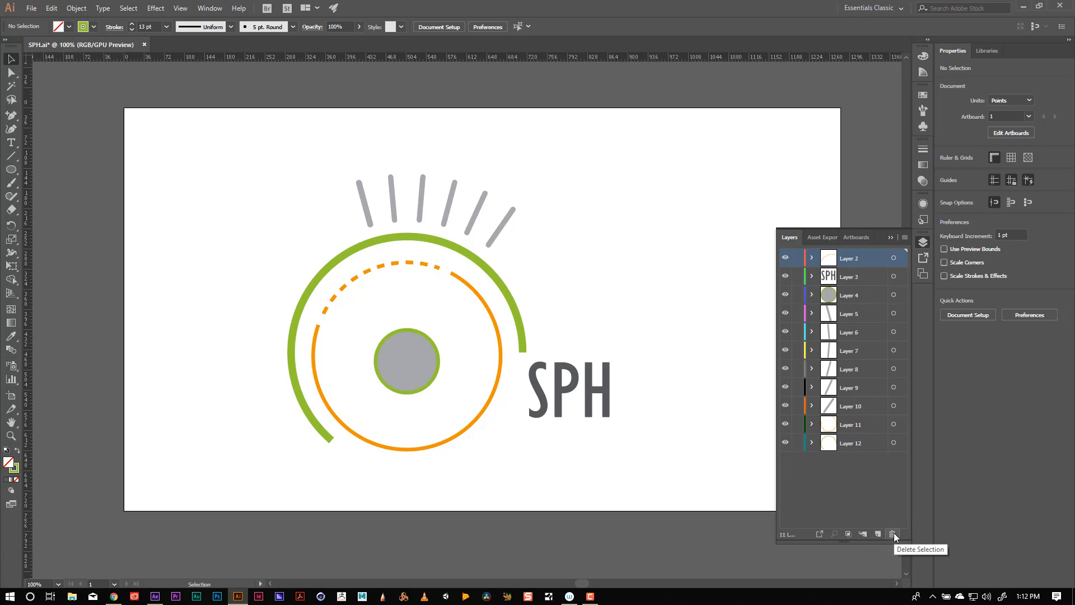
Rename the dashed arc's layer Dash_Orange and the text layer SPH.
double_click(849, 259)
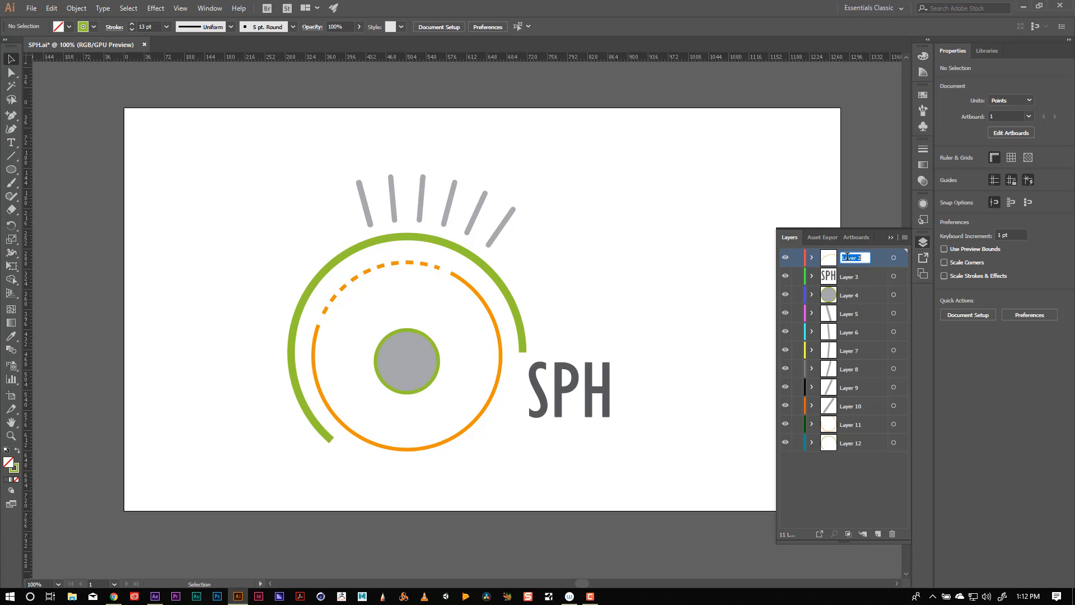
type("Das")
type("h_Orang")
type("e")
left_click(850, 280)
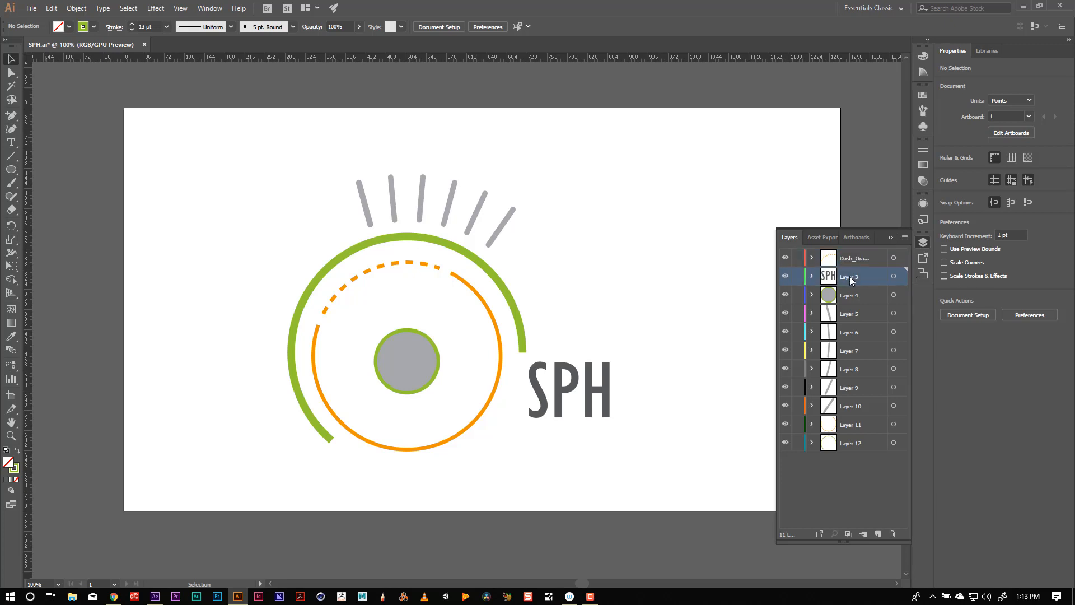
double_click(849, 278)
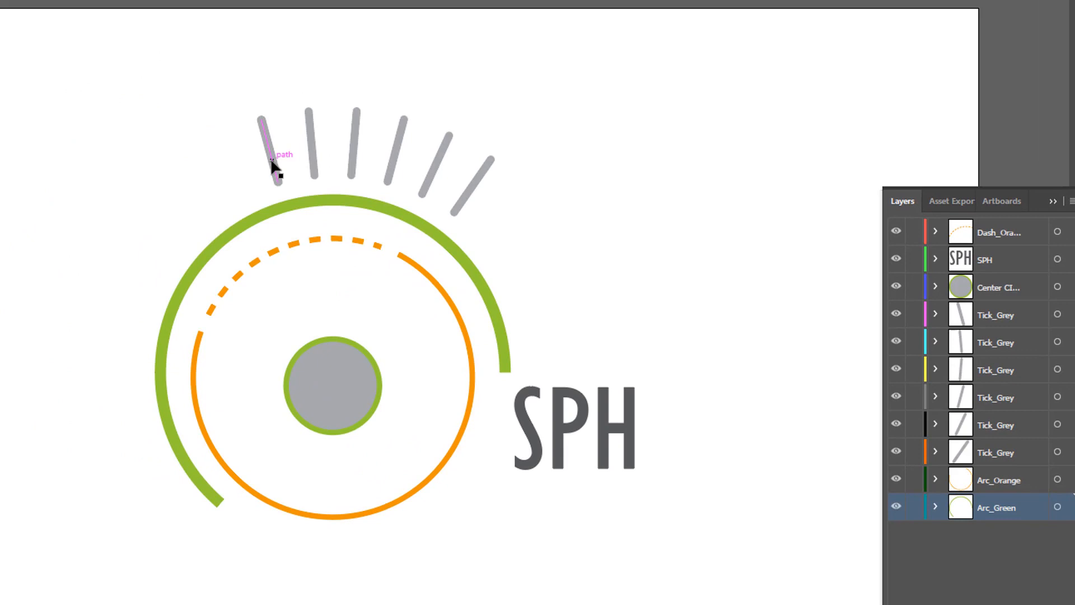
Check the layers of the first two grey ticks and save the document to the Desktop as SPH_AE.ai in Illustrator CC format, replacing the existing file.
left_click(274, 163)
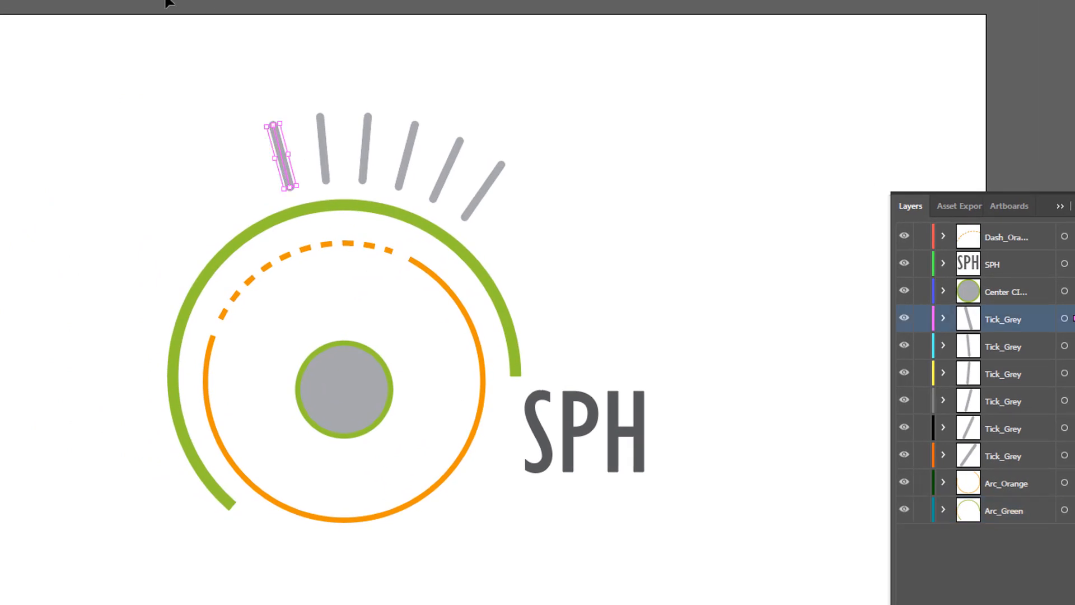
left_click(324, 158)
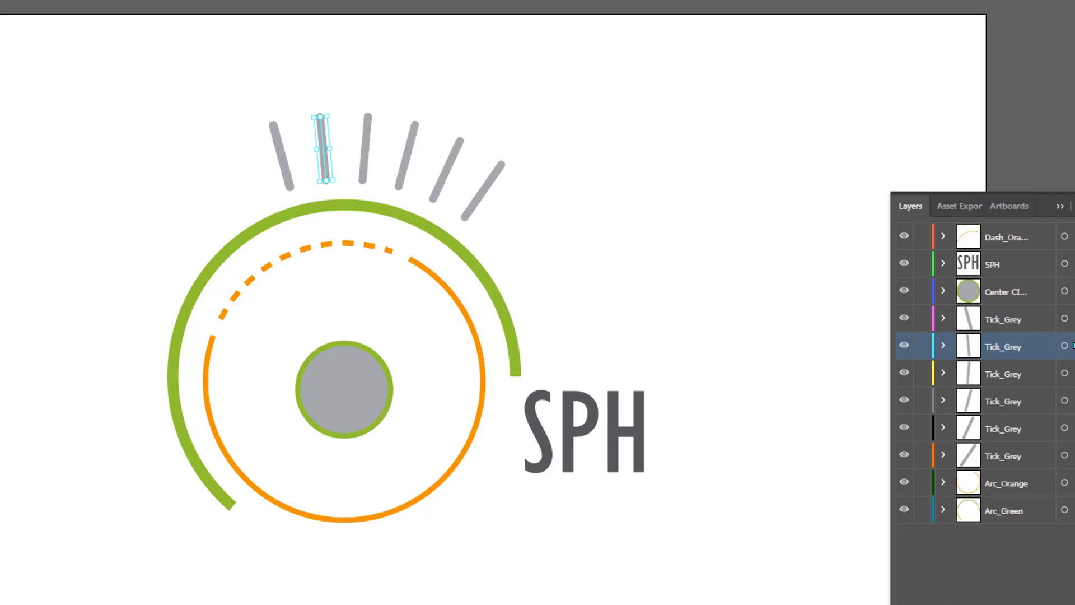
left_click(31, 8)
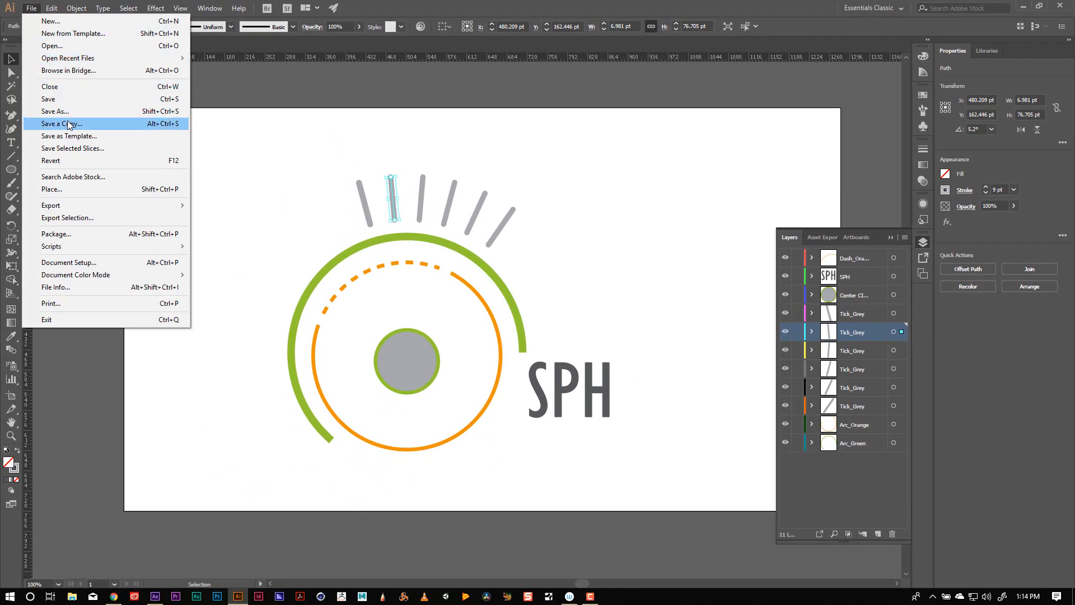
left_click(69, 111)
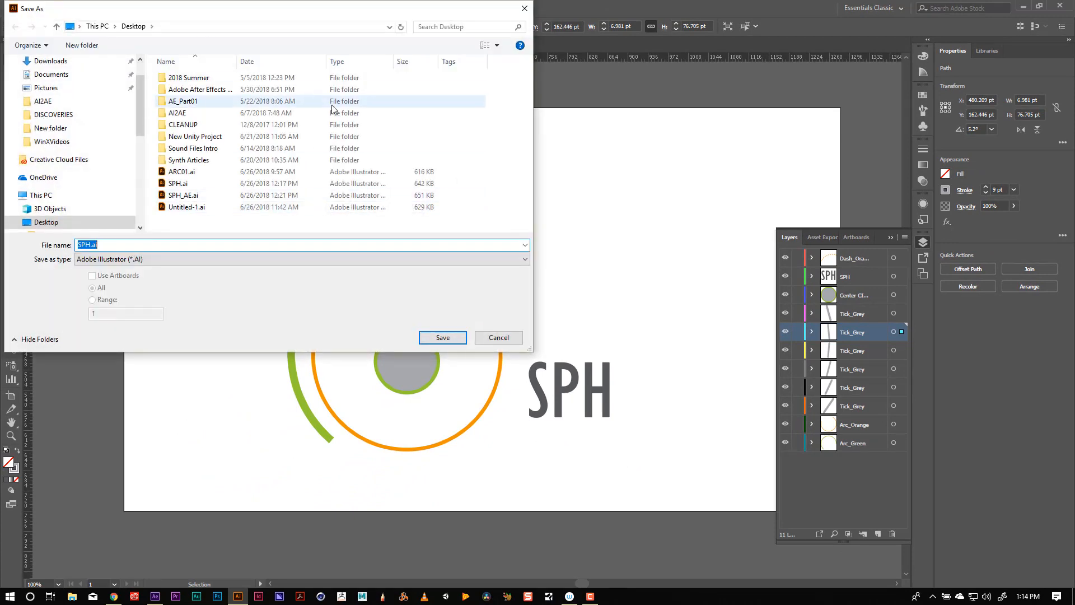
left_click(184, 196)
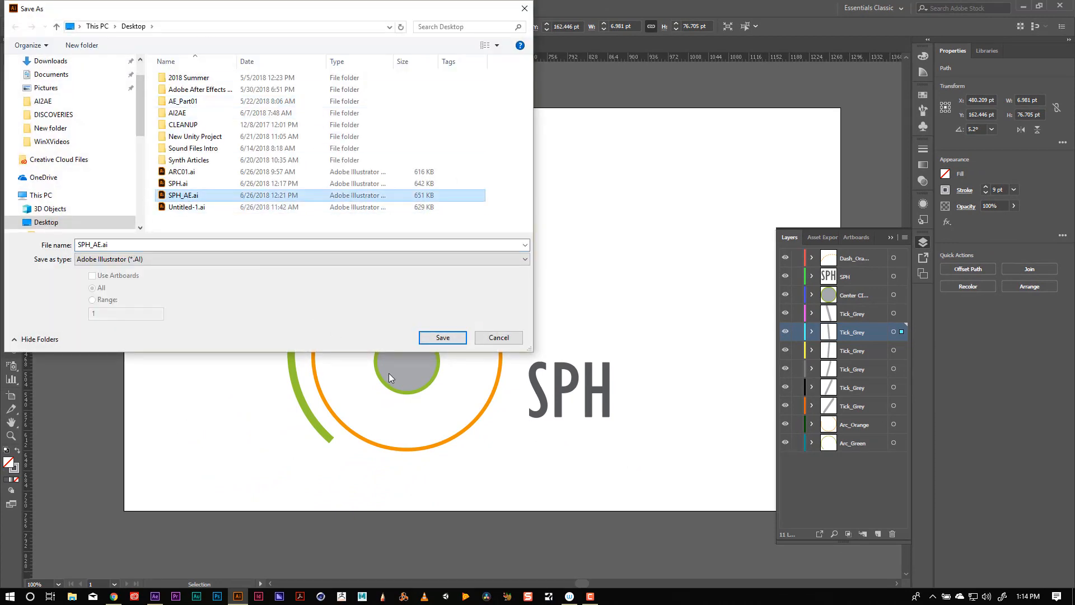
left_click(443, 338)
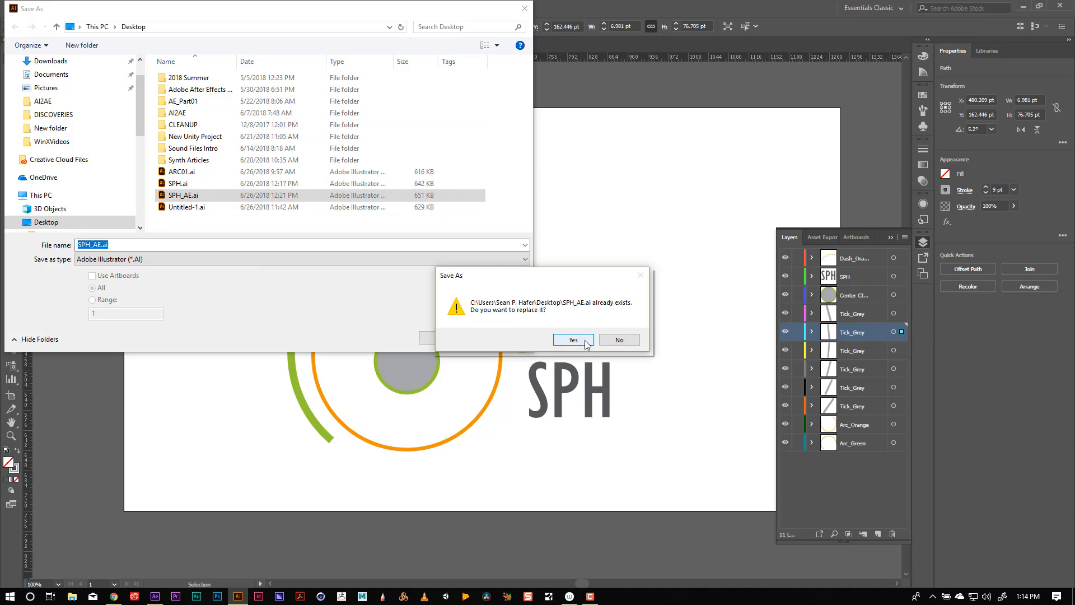
left_click(586, 342)
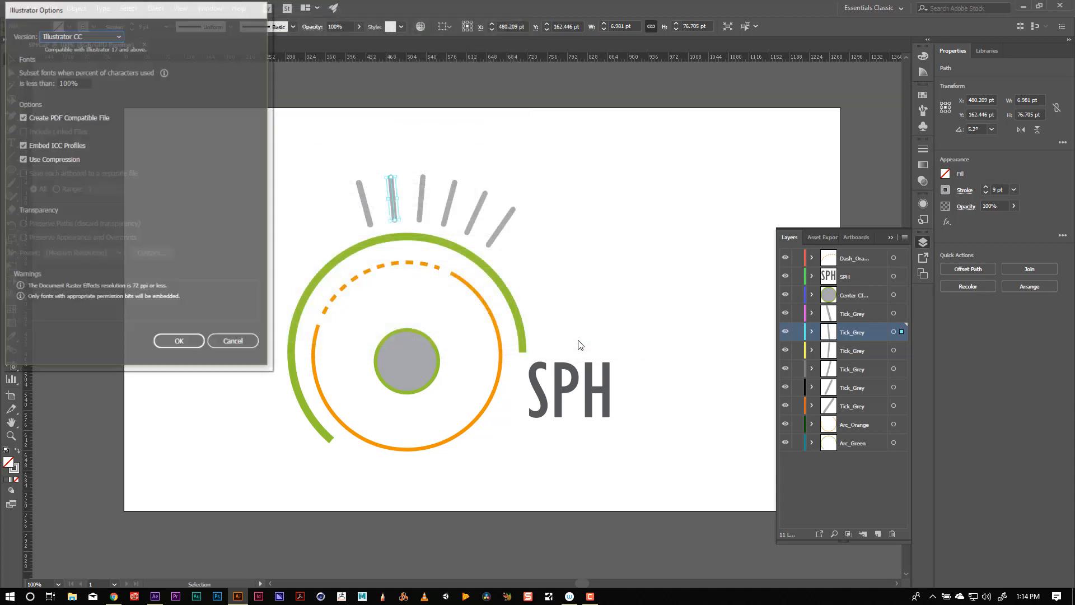
left_click(183, 341)
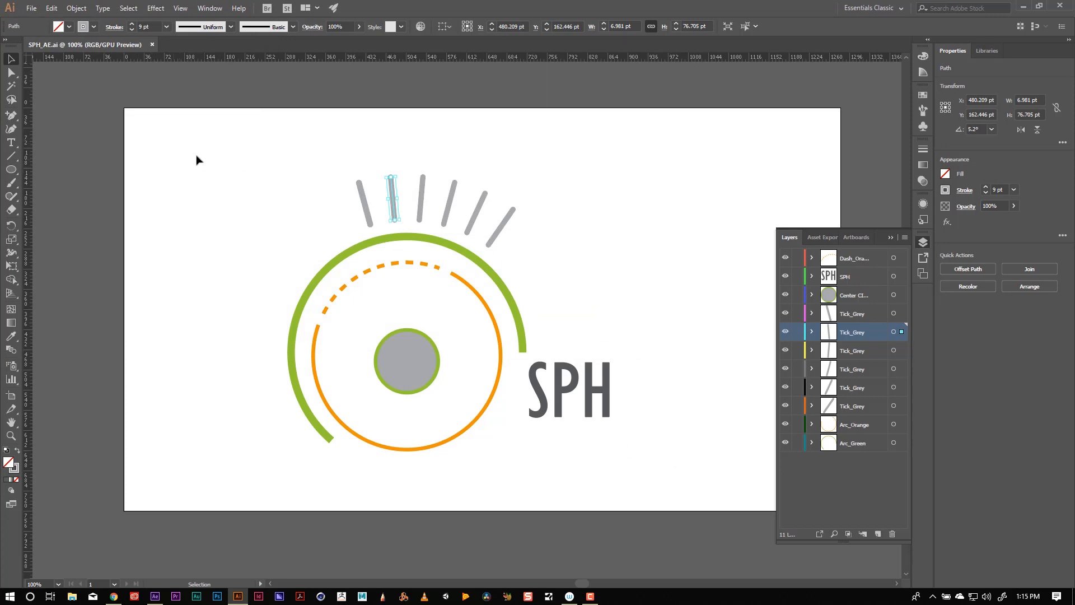
left_click(196, 138)
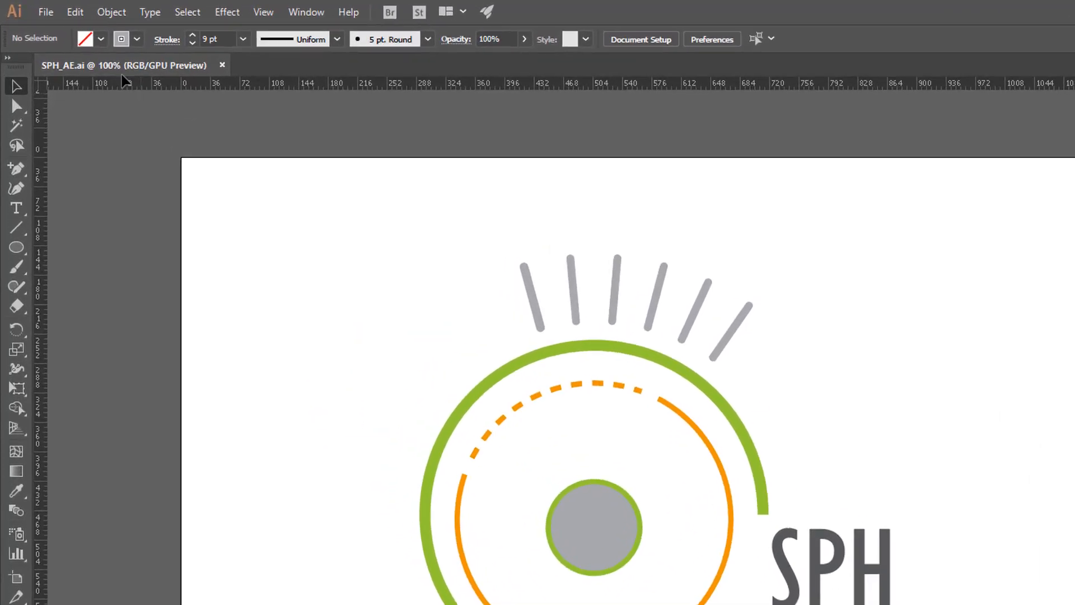
In the File Handling & Clipboard preferences, enable AICB (no transparency support) with Preserve Paths for copied artwork.
left_click(47, 13)
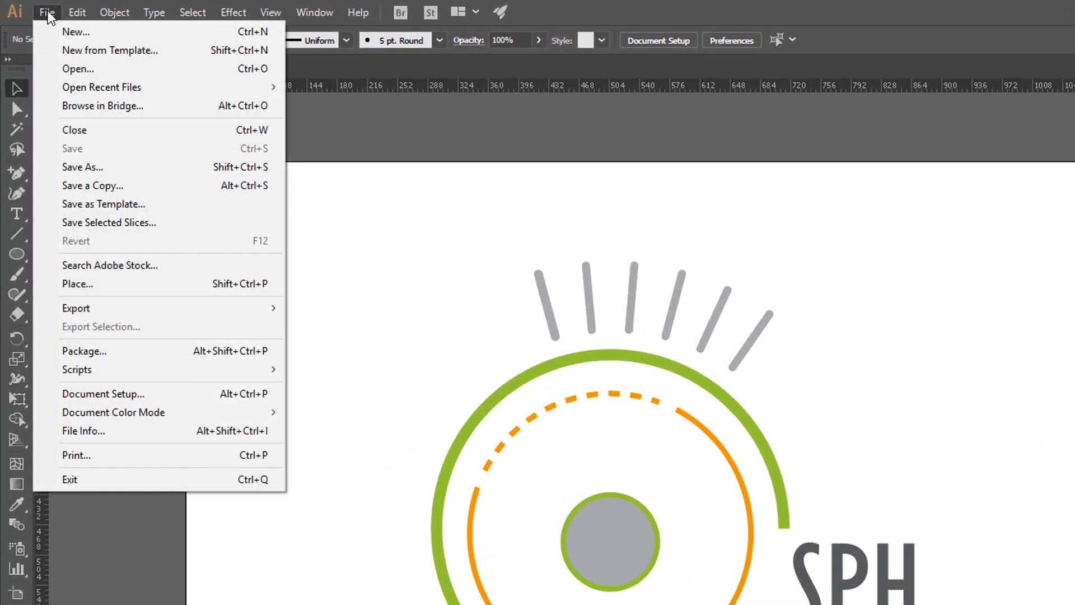
mouse_move(77, 13)
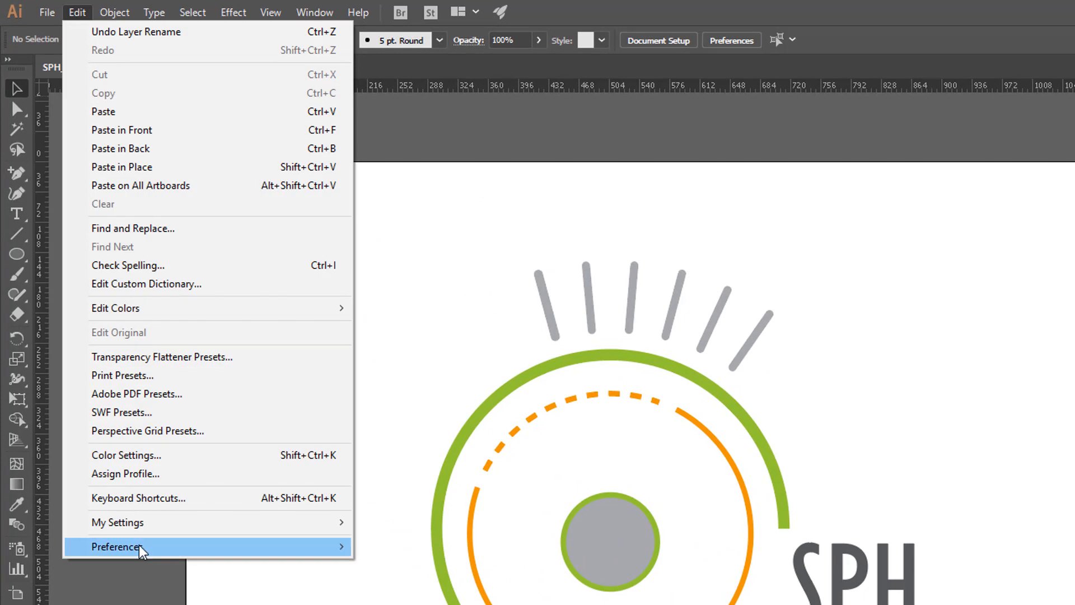
mouse_move(139, 546)
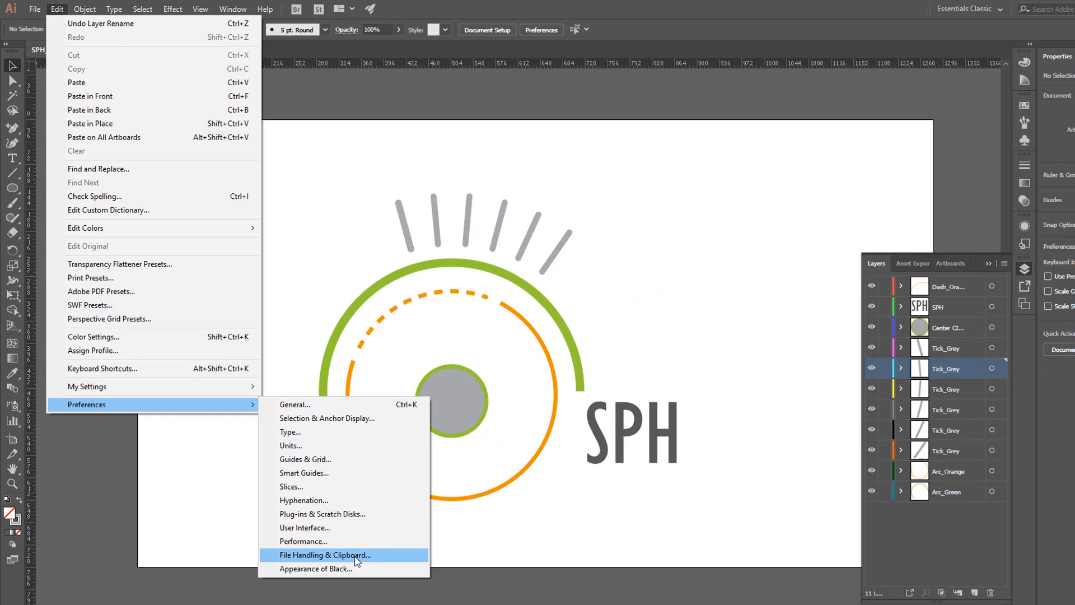
left_click(357, 555)
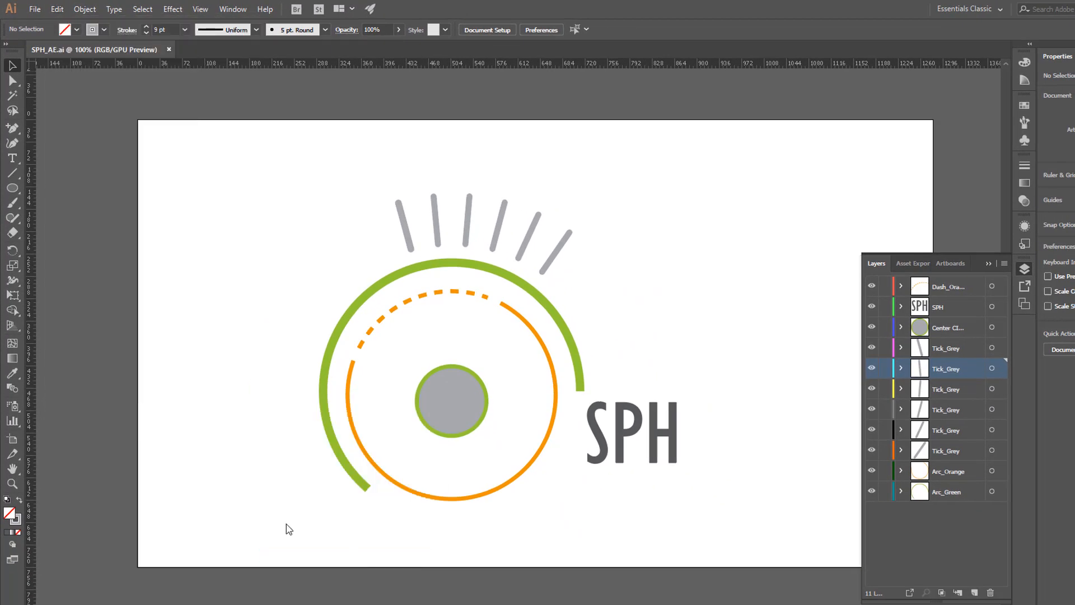
left_click_drag(557, 222, 492, 110)
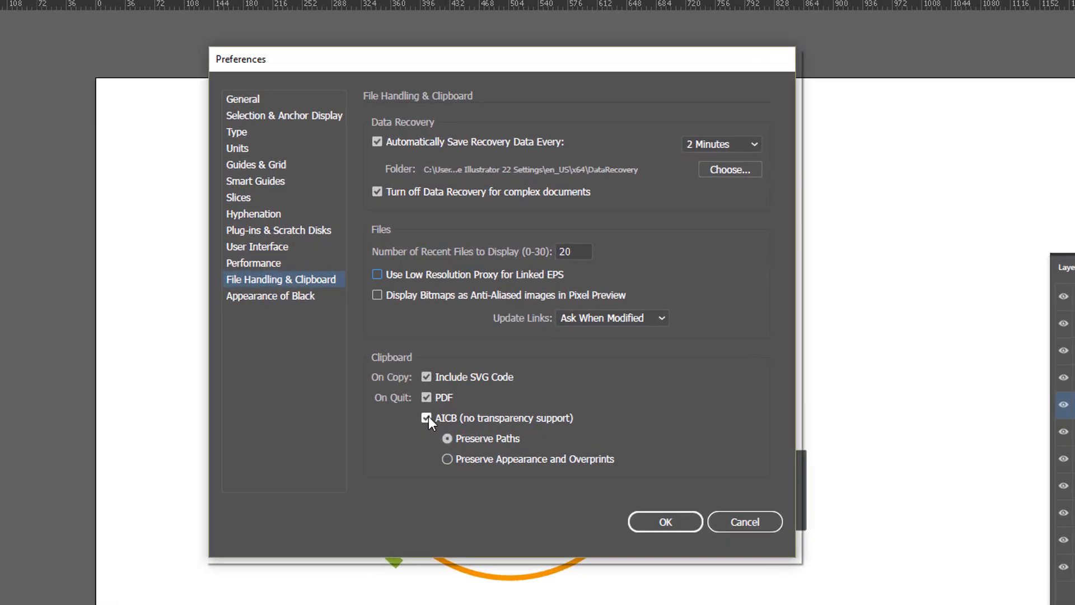
left_click(389, 377)
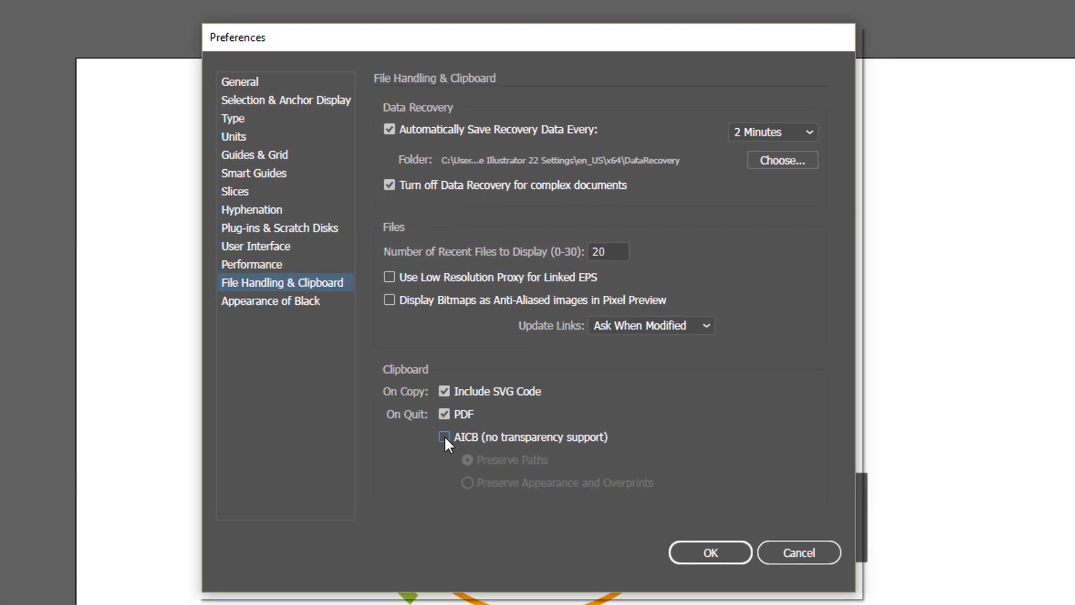
left_click(445, 436)
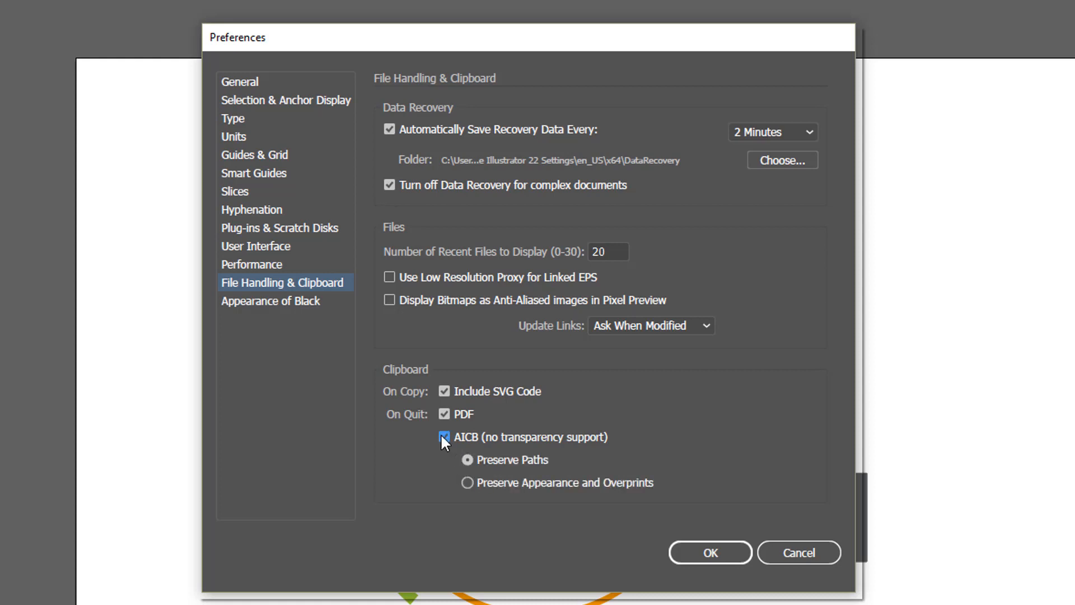
left_click(293, 280)
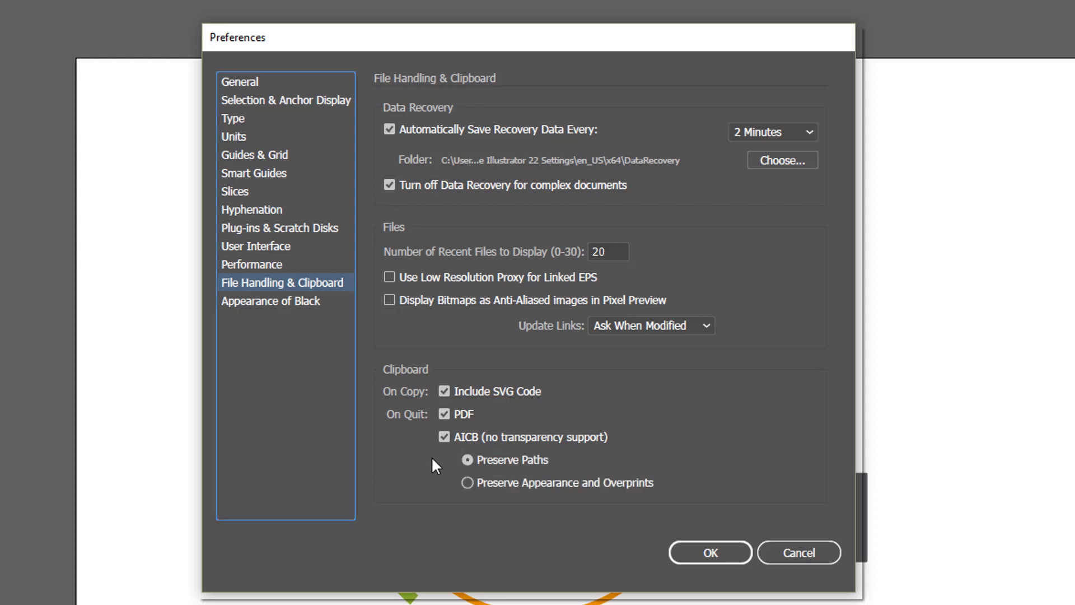
left_click(469, 458)
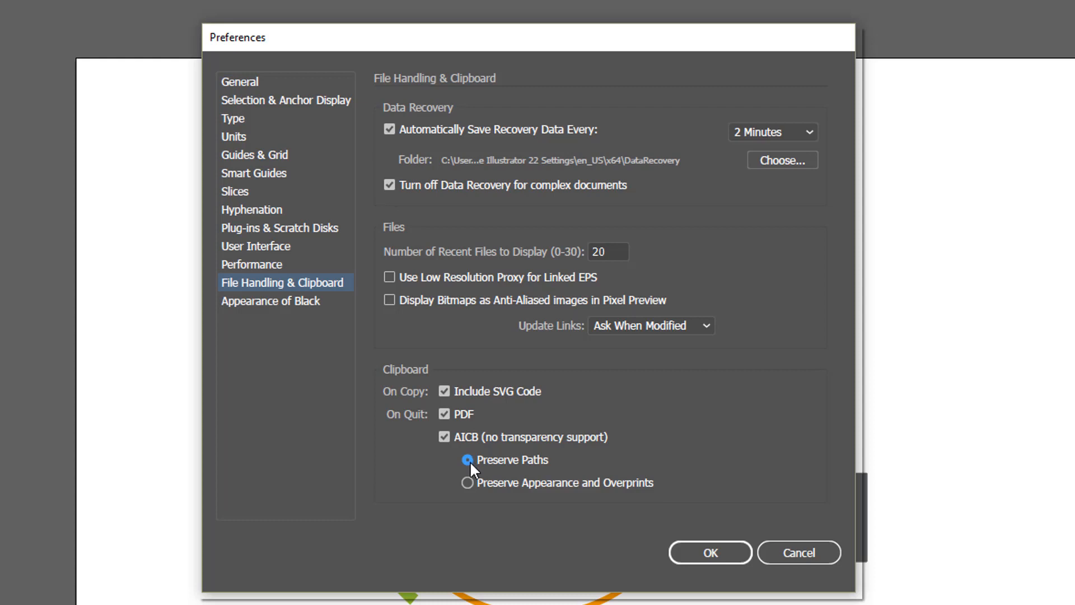
left_click(717, 554)
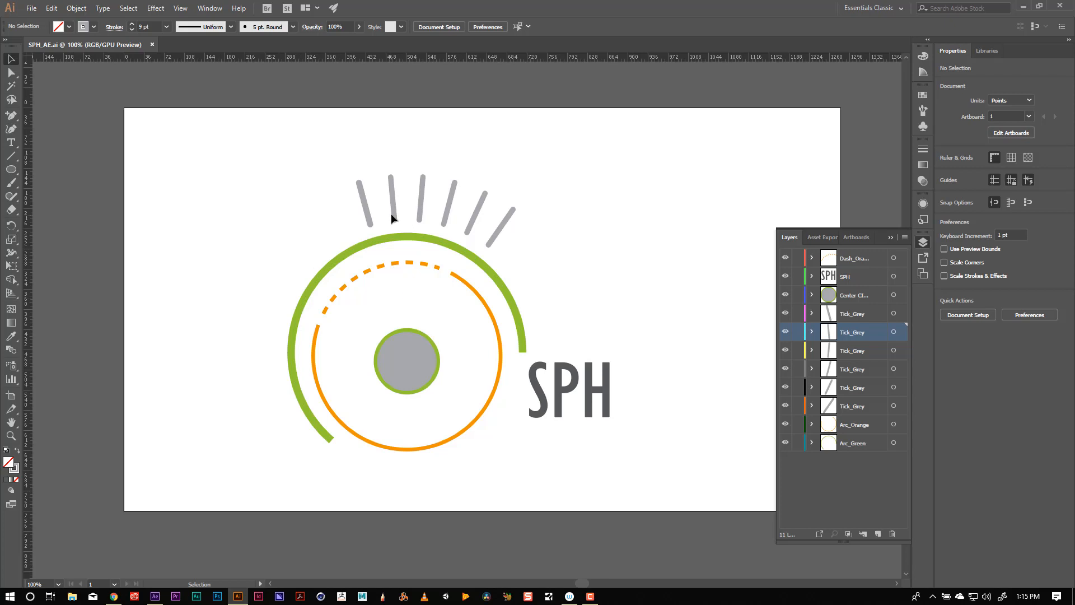
Select the third grey tick and the green arc in turn, and switch to After Effects.
left_click(420, 212)
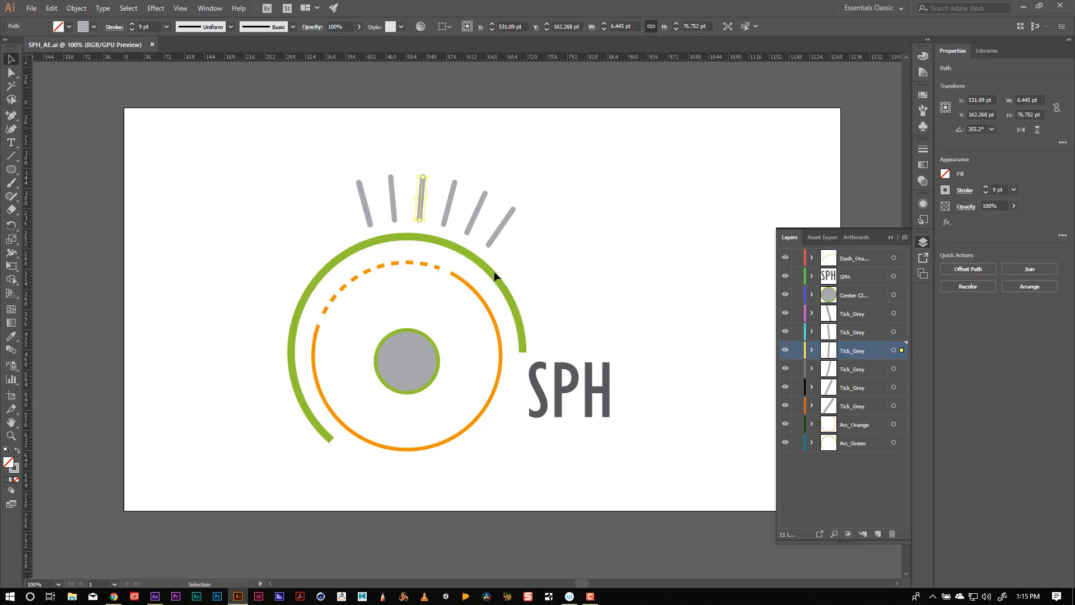
key("ctrl+shift+a")
left_click(494, 278)
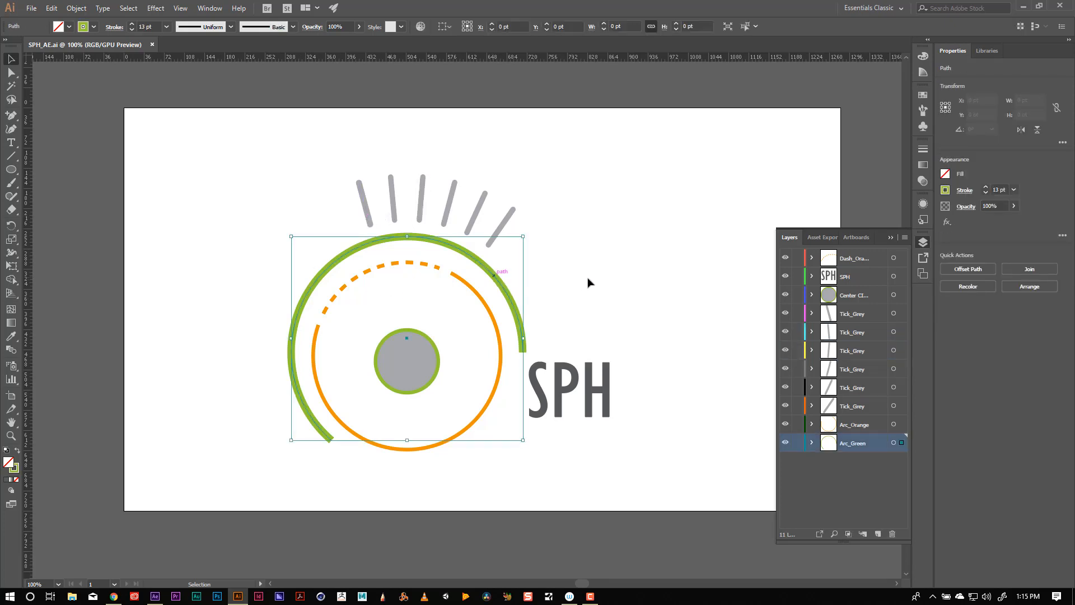
key("a")
key("v")
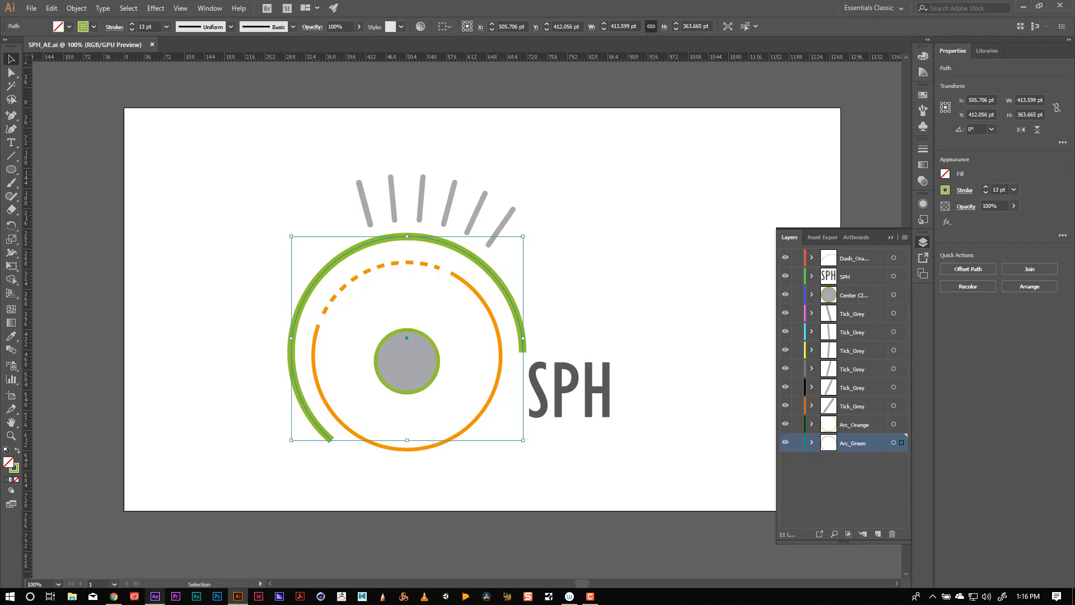
left_click(151, 598)
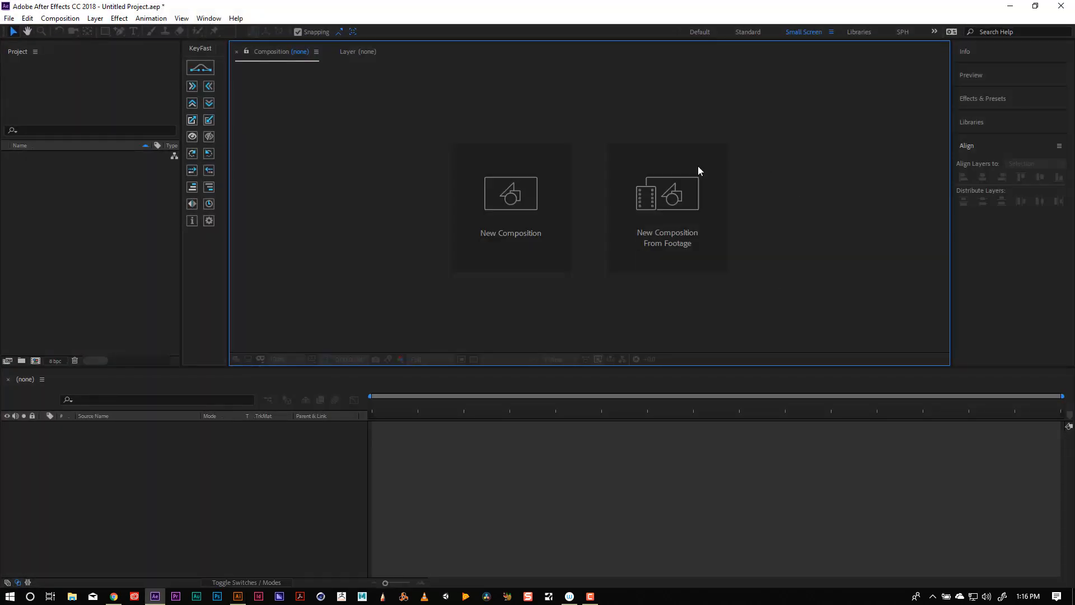
Create a 1920 x 1080 px composition at 24 frames per second and add an empty shape layer to it.
left_click(506, 212)
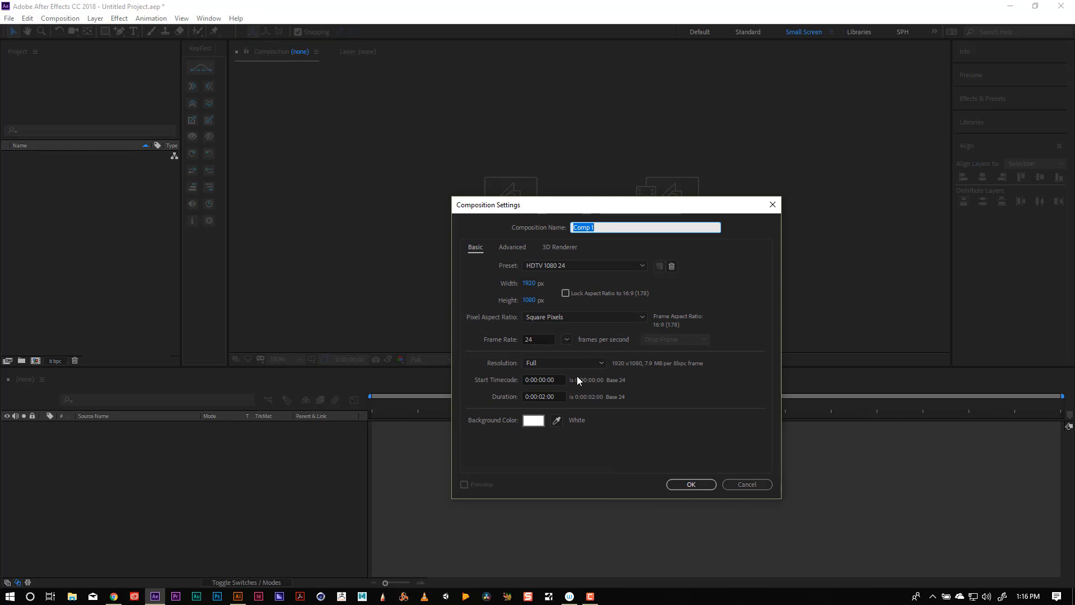
left_click(703, 486)
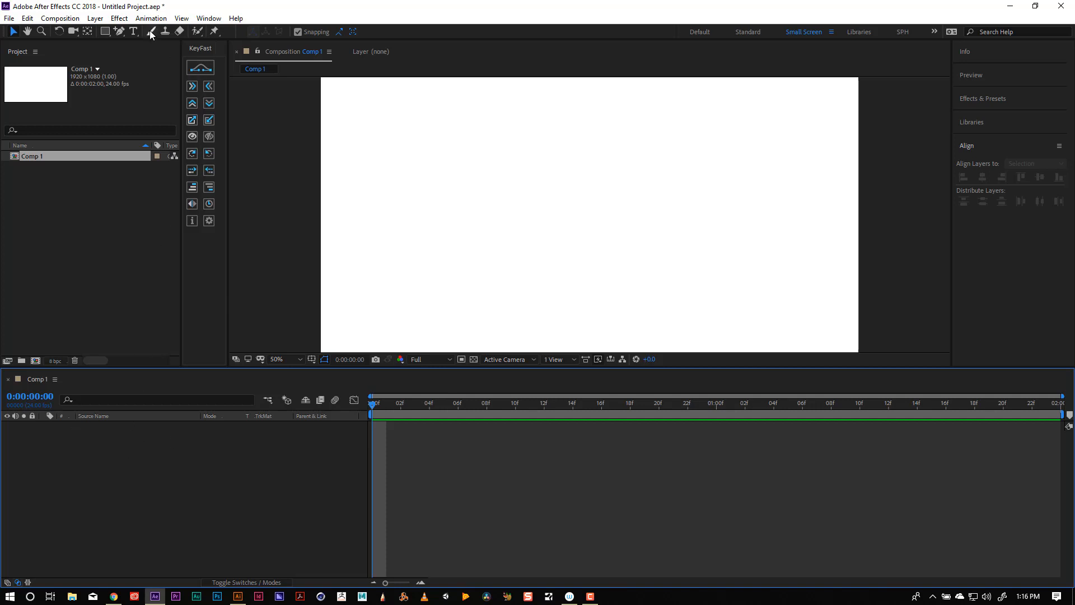
left_click(96, 18)
mouse_move(115, 35)
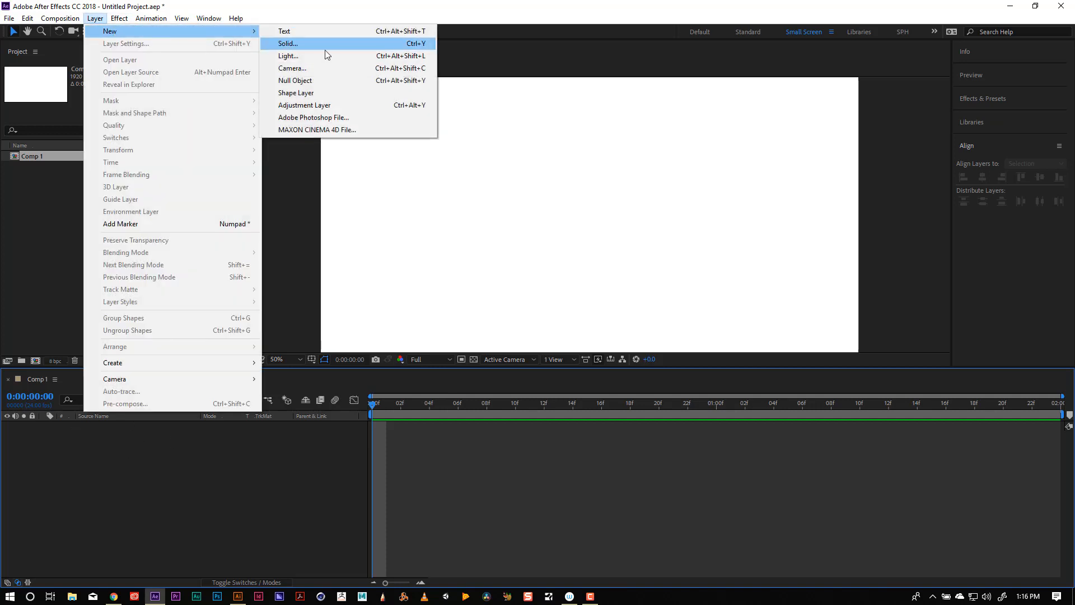
left_click(327, 90)
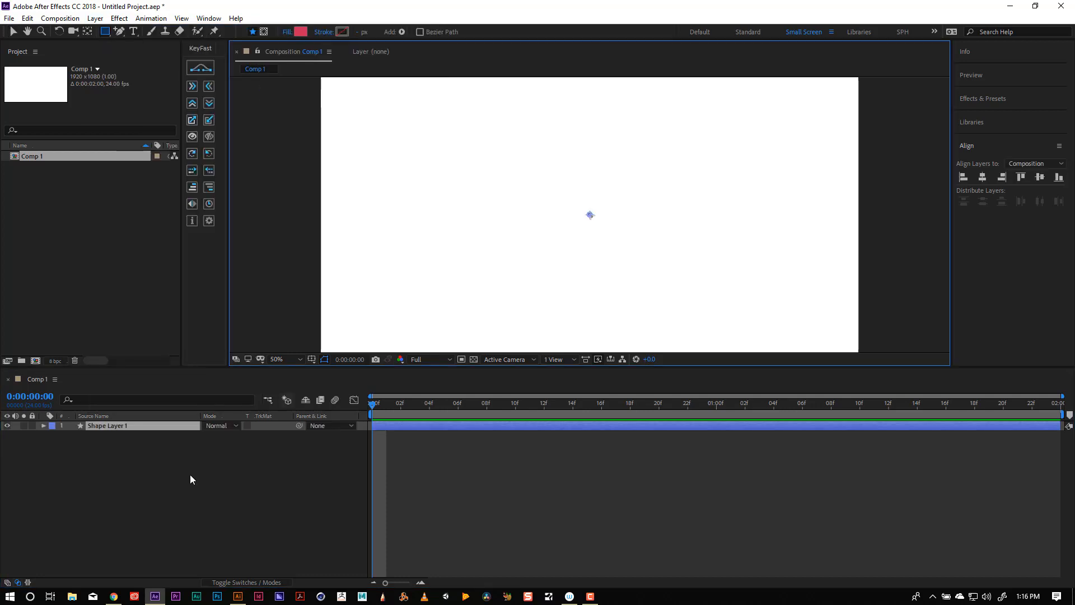
Paste the copied green arc path onto the shape layer, inspect its Masks group and delete the pasted mask.
left_click(110, 425)
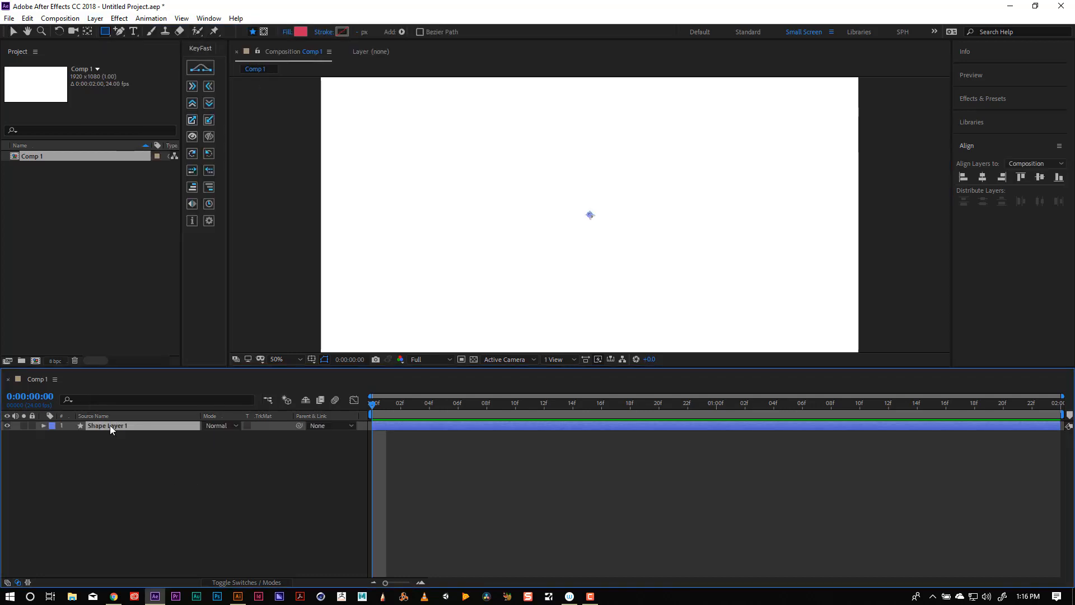
left_click(43, 426)
left_click(67, 446)
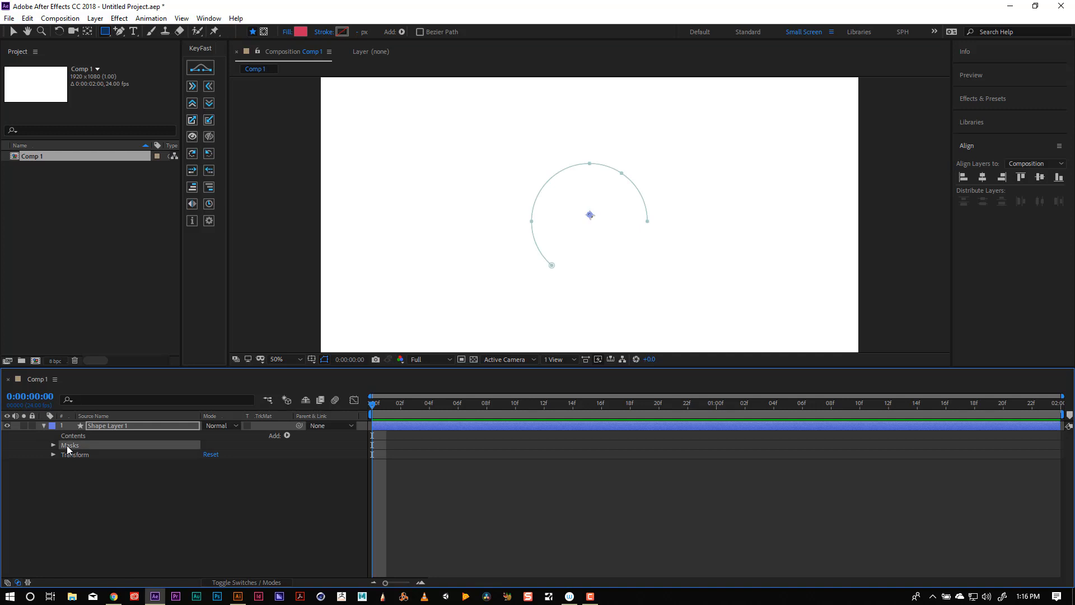
left_click(53, 445)
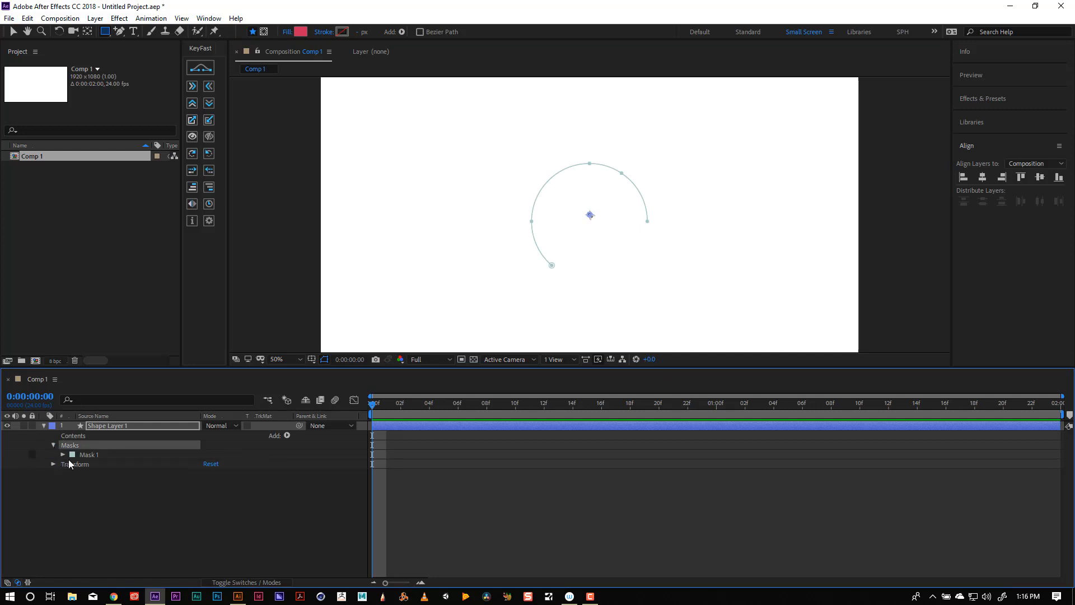
left_click(52, 446)
left_click(65, 445)
key("Delete")
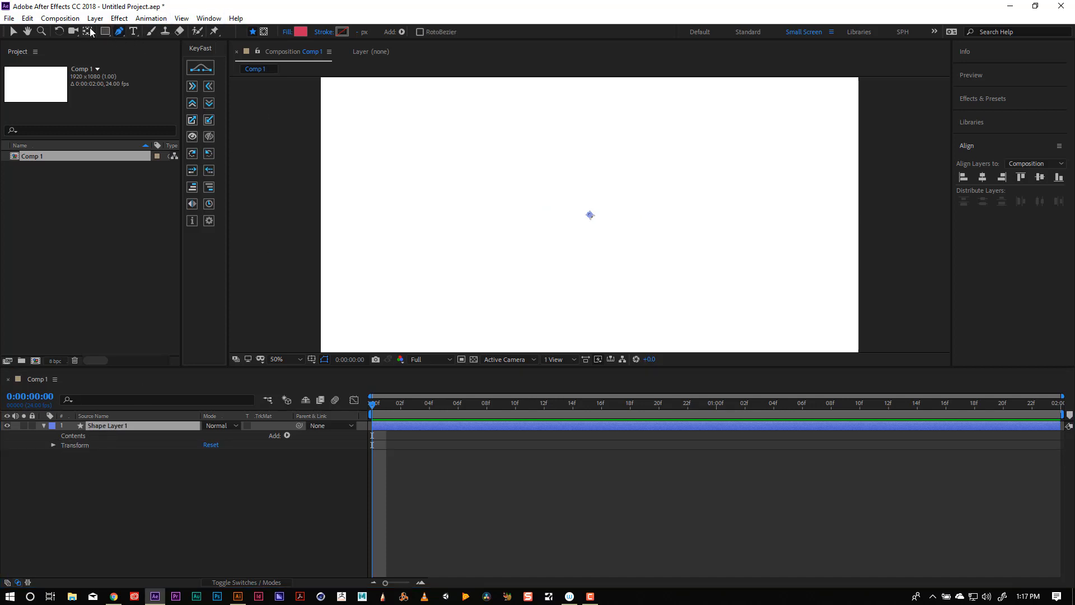
Place a single Pen tool point on the shape layer and paste the copied arc into that shape's Path property.
left_click(121, 32)
left_click(487, 229)
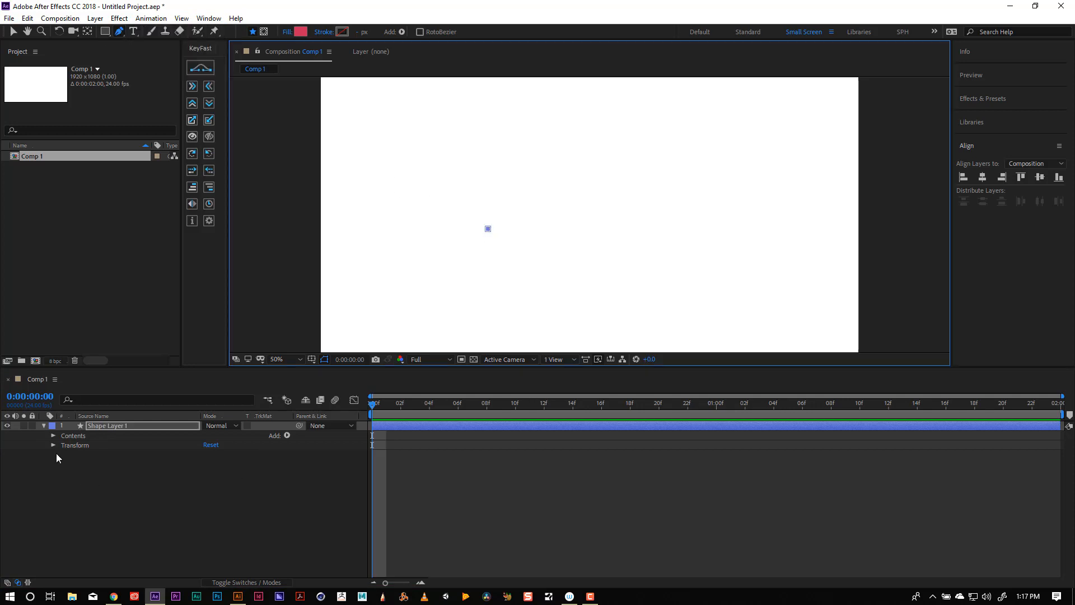
left_click(52, 435)
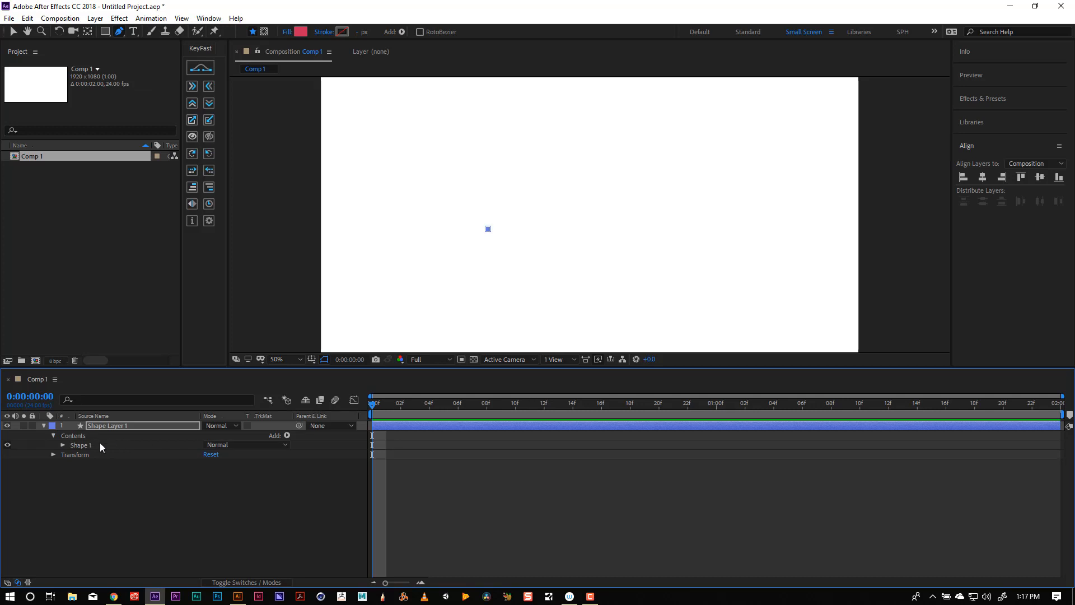
left_click(62, 445)
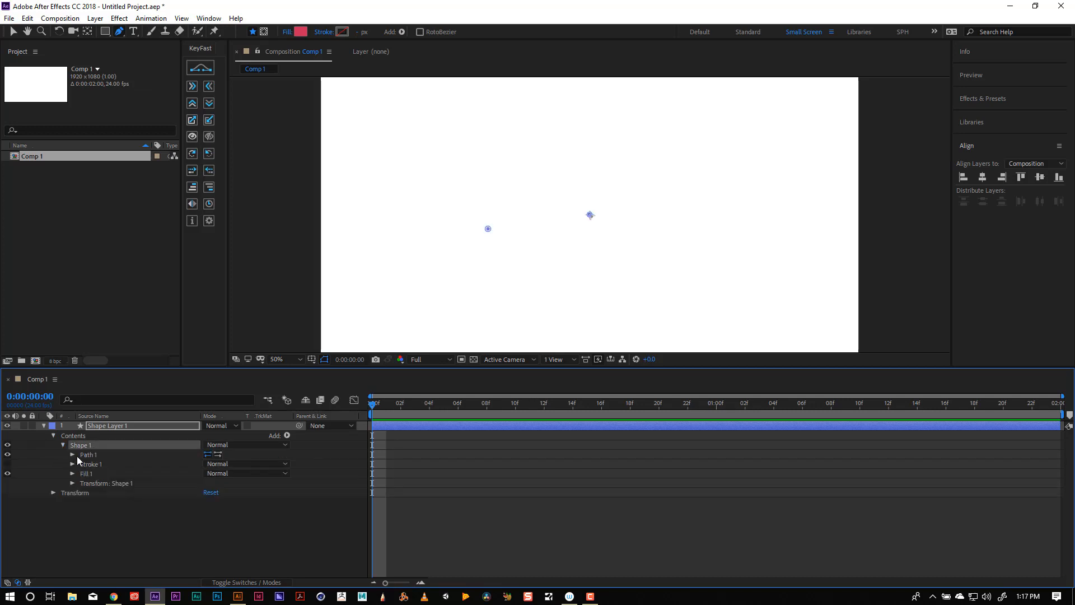
left_click(74, 456)
left_click(72, 454)
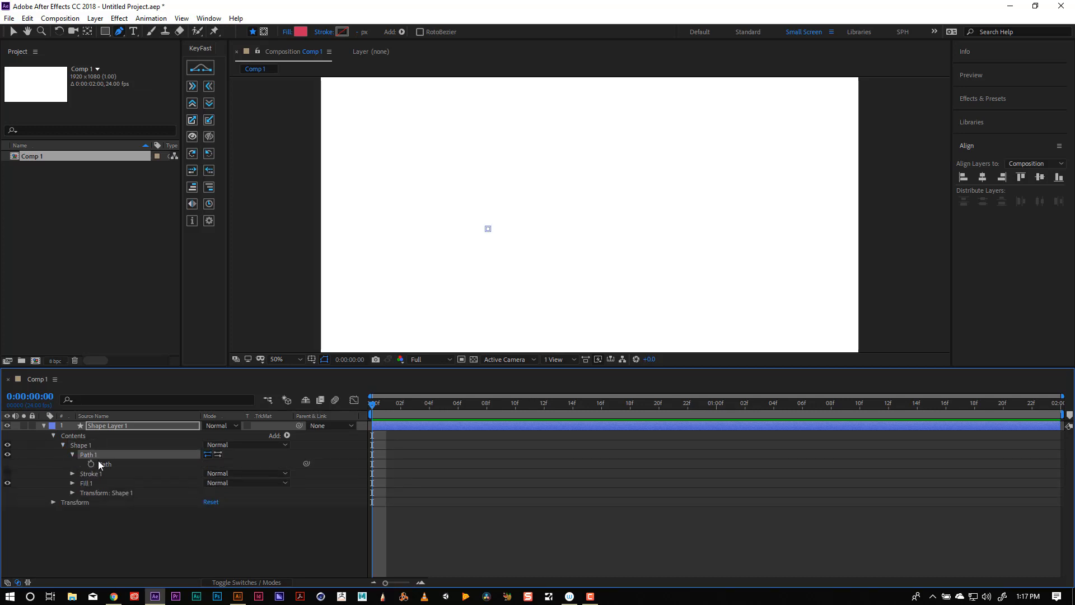
left_click(101, 465)
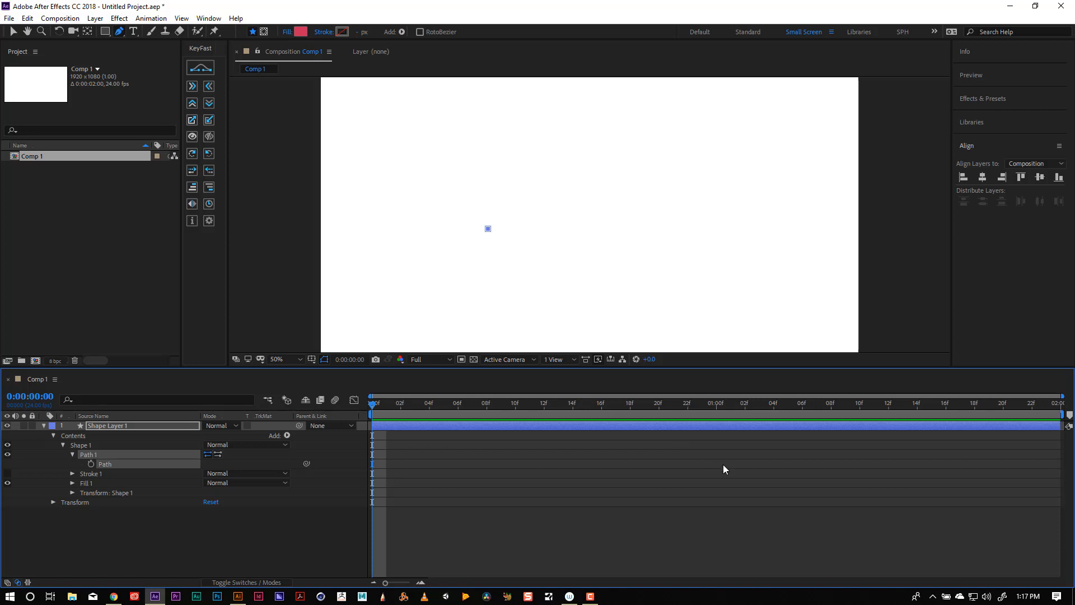
key("ctrl+v")
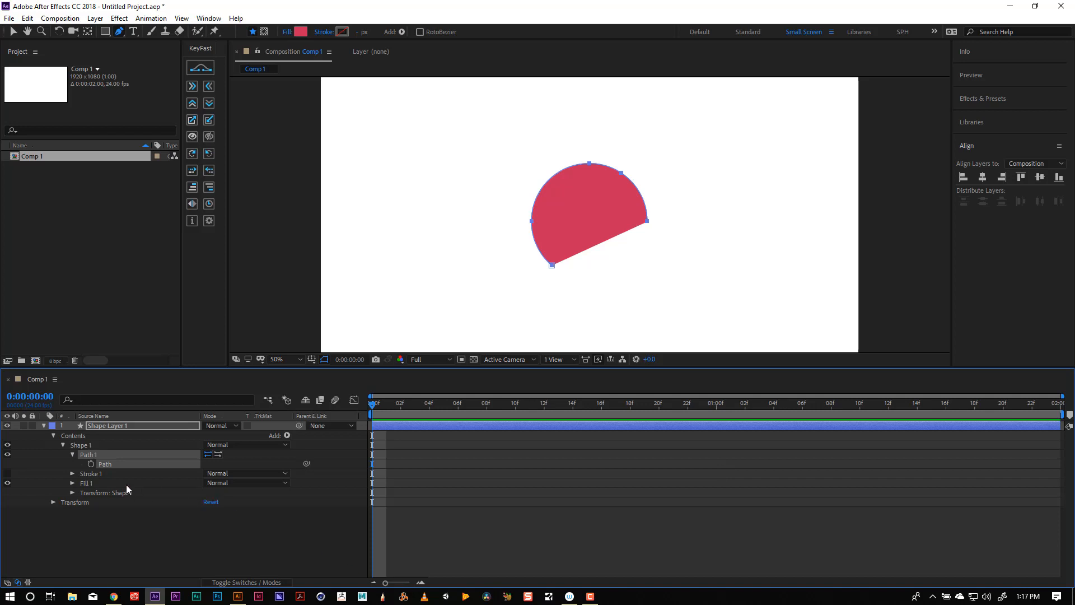
Hide the arc shape's fill and make its stroke visible.
left_click(7, 483)
left_click(8, 474)
left_click(7, 475)
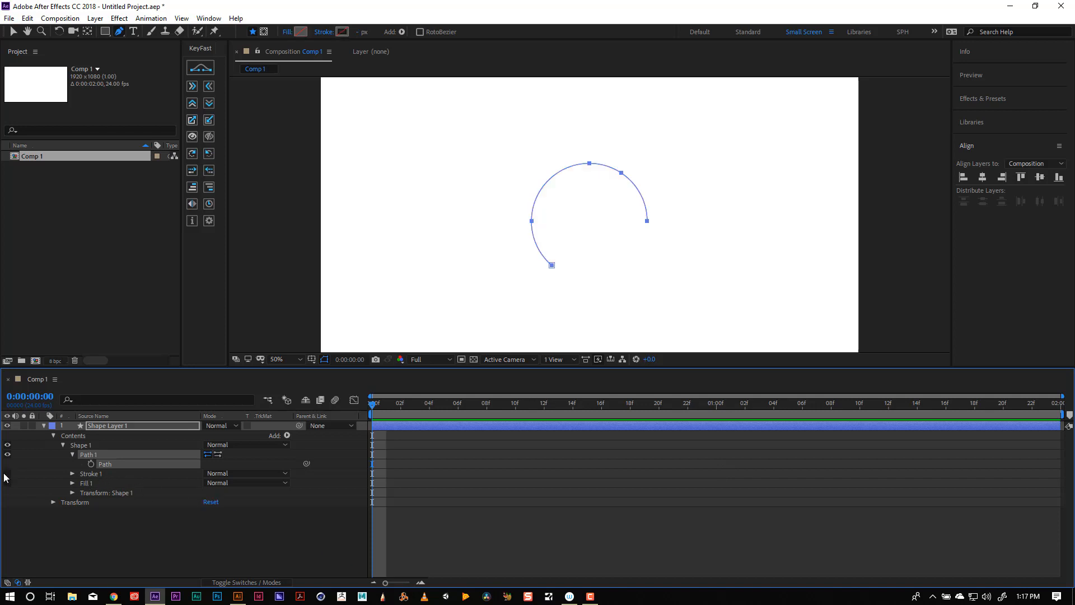
left_click(8, 474)
Delete the composition Comp 1 from the project.
left_click(45, 152)
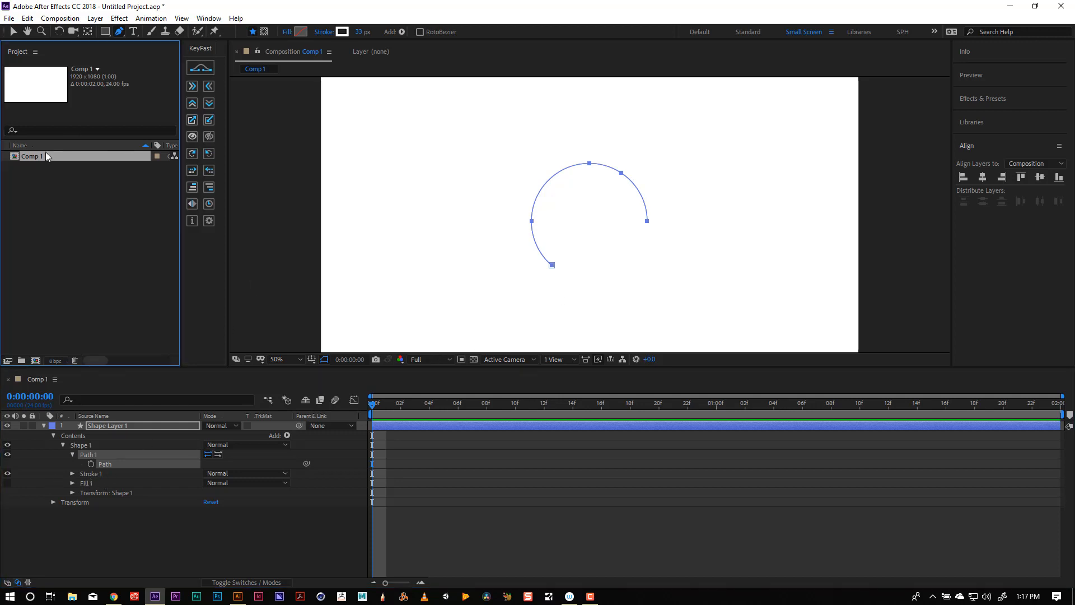
key("Delete")
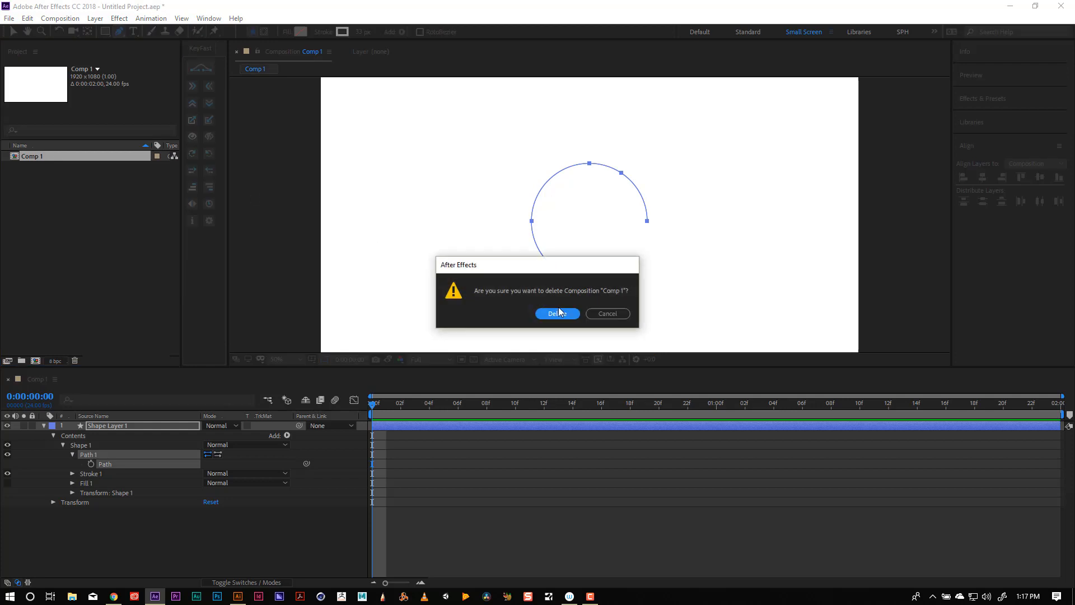
left_click(563, 315)
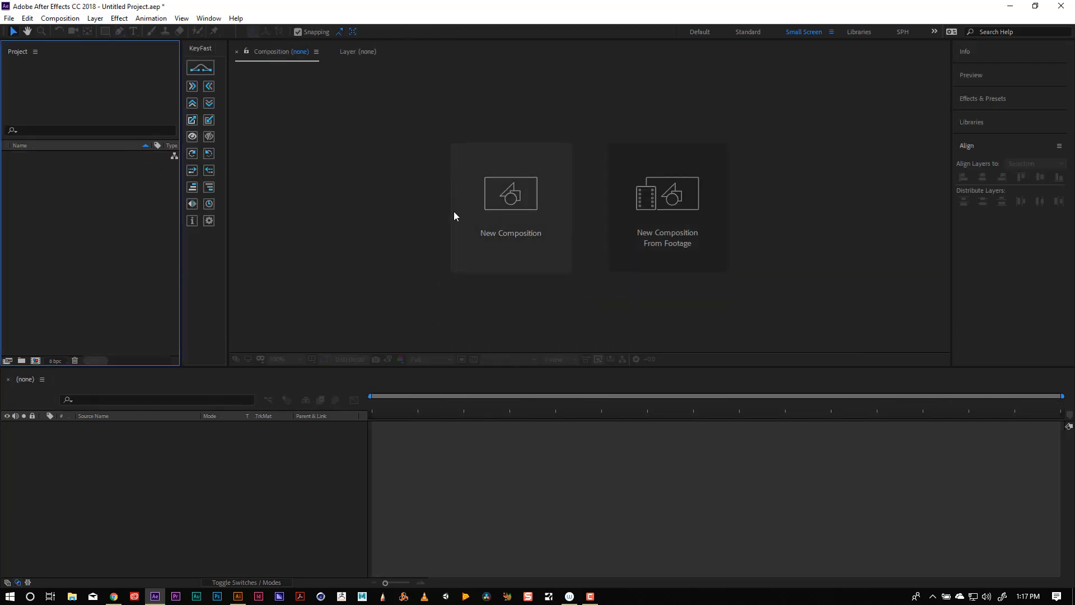
Import the file SPH_AE.ai from the Desktop with the Create Composition option enabled.
left_click(9, 18)
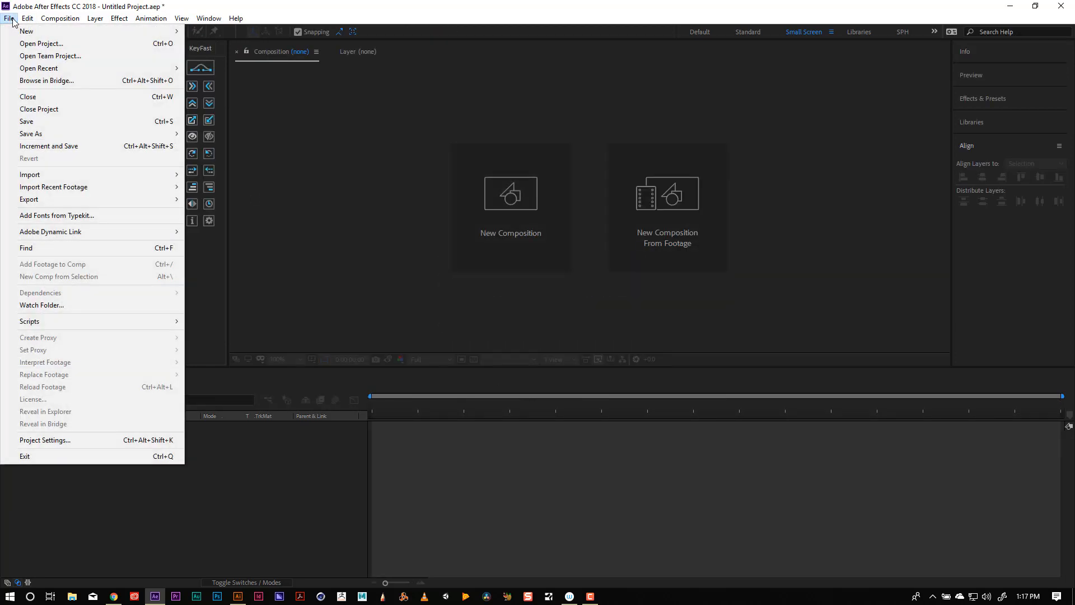
mouse_move(134, 178)
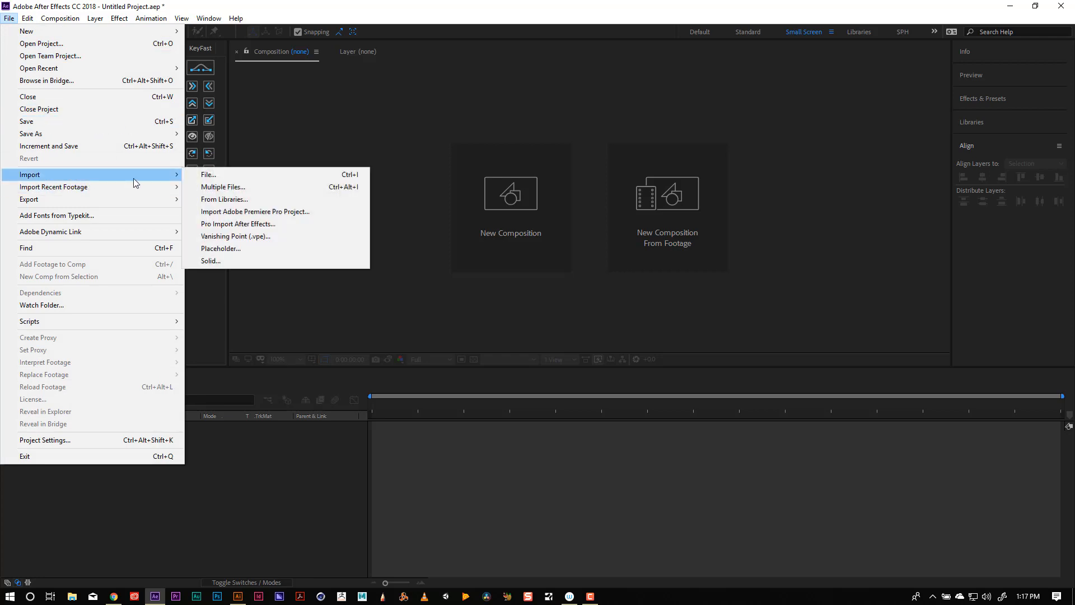
left_click(254, 177)
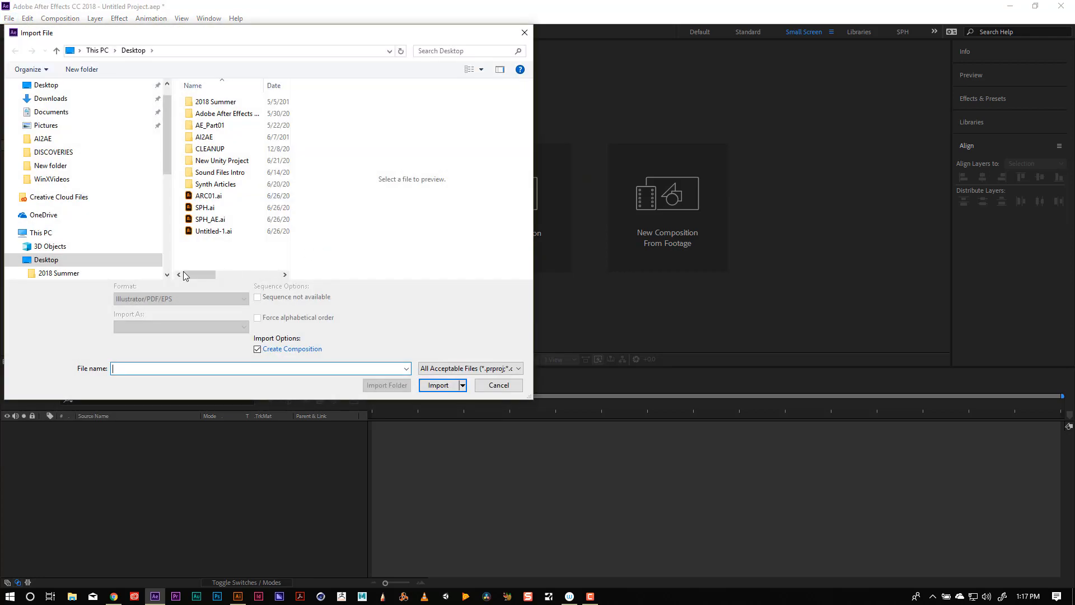
left_click(218, 220)
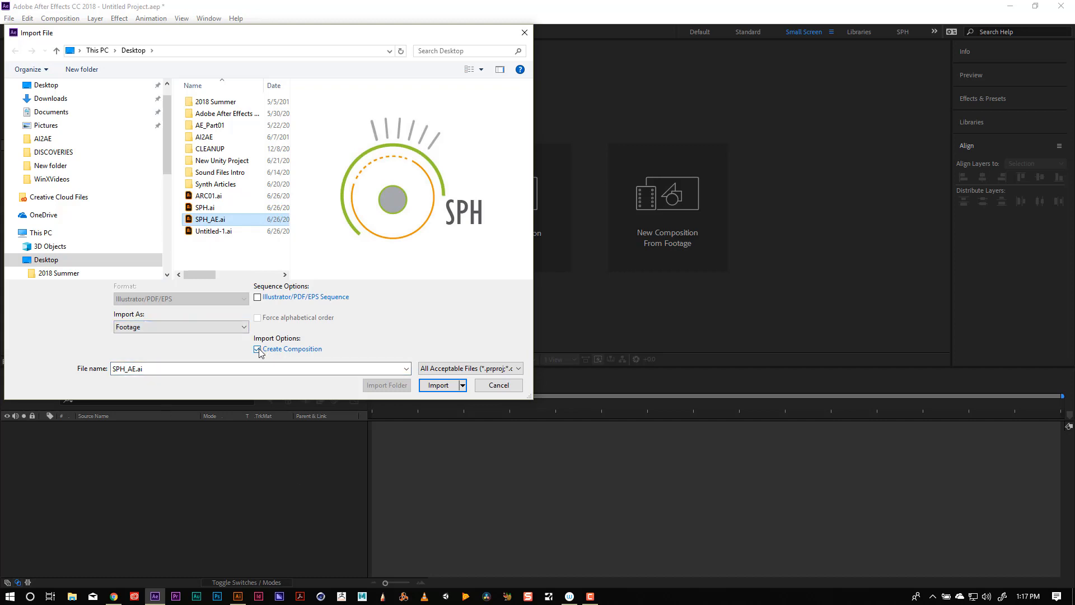
left_click(437, 385)
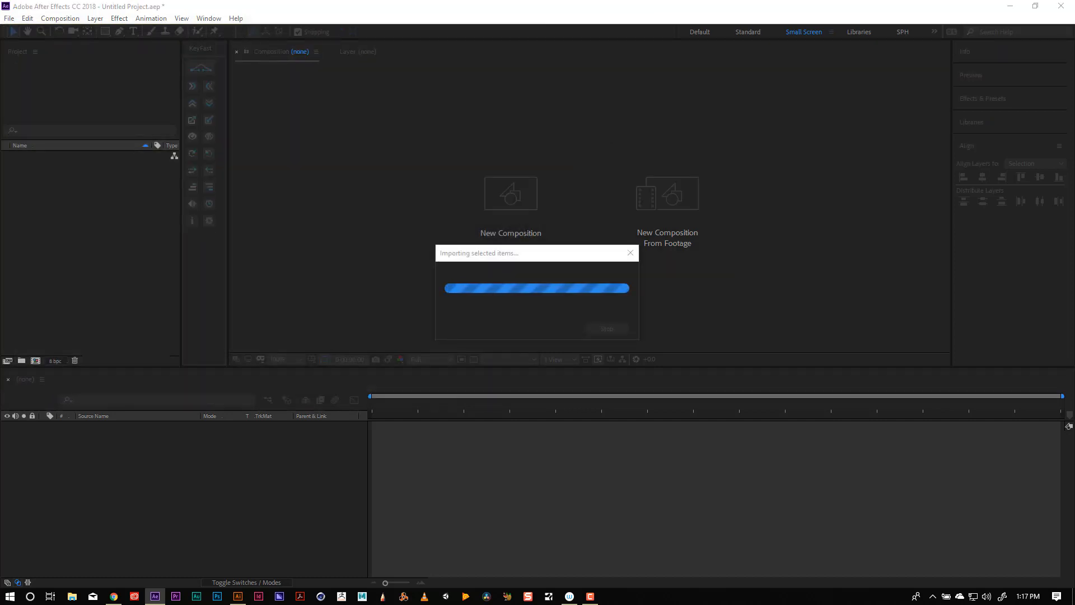
Set the import kind to Composition and the footage dimensions to Document Size, and complete the import.
left_click_drag(344, 245, 343, 168)
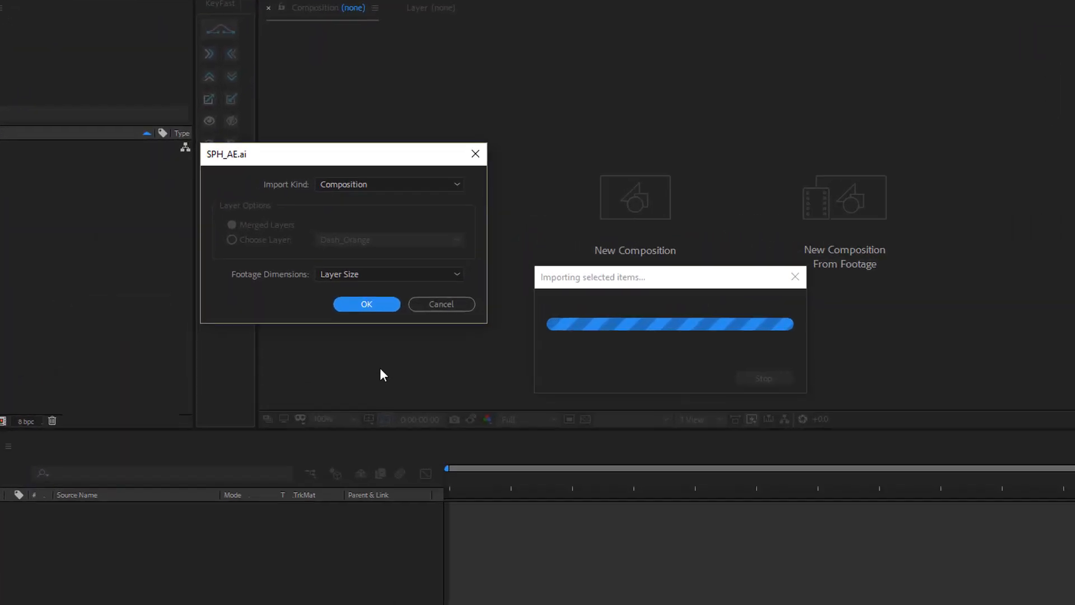
left_click(428, 180)
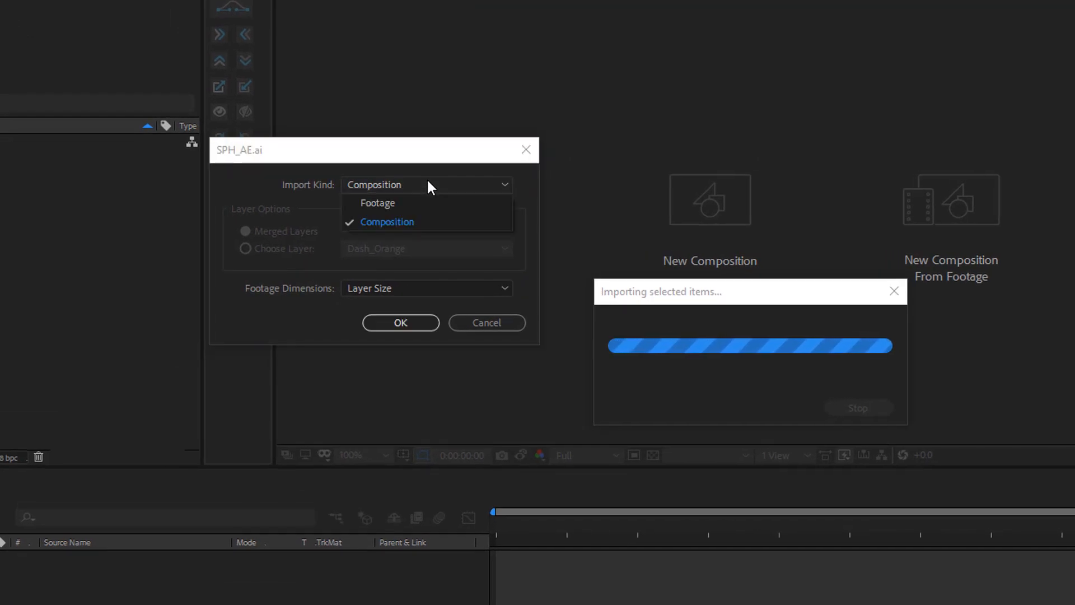
left_click(427, 180)
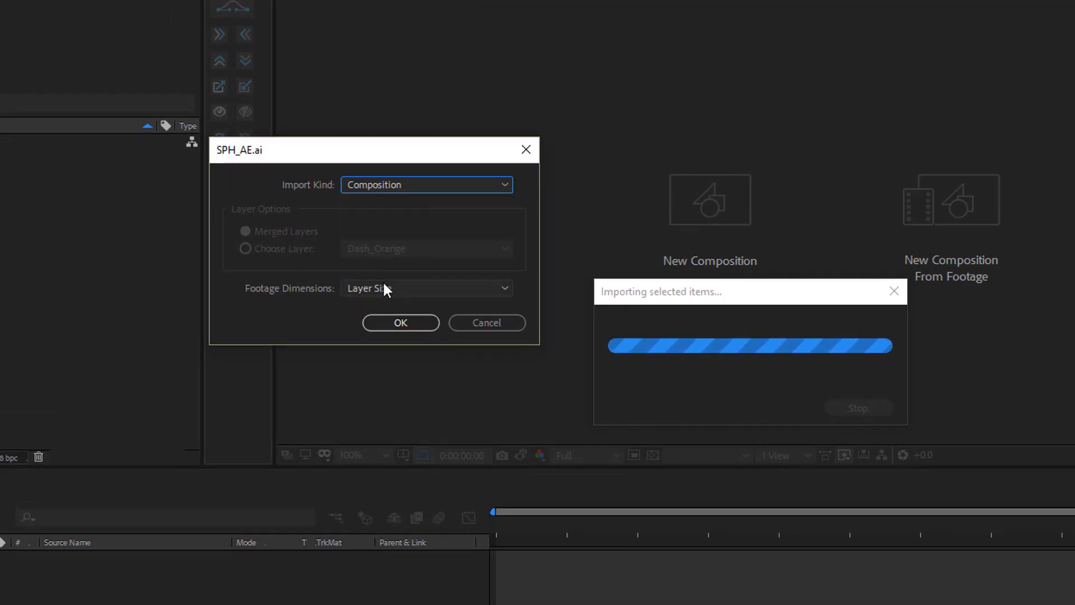
left_click(436, 291)
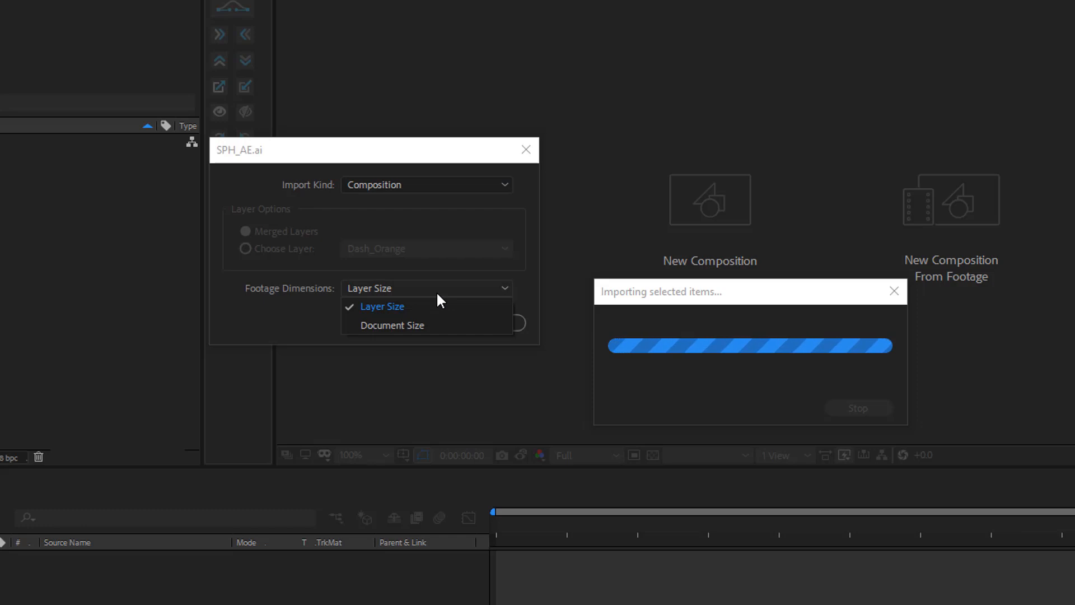
left_click(392, 326)
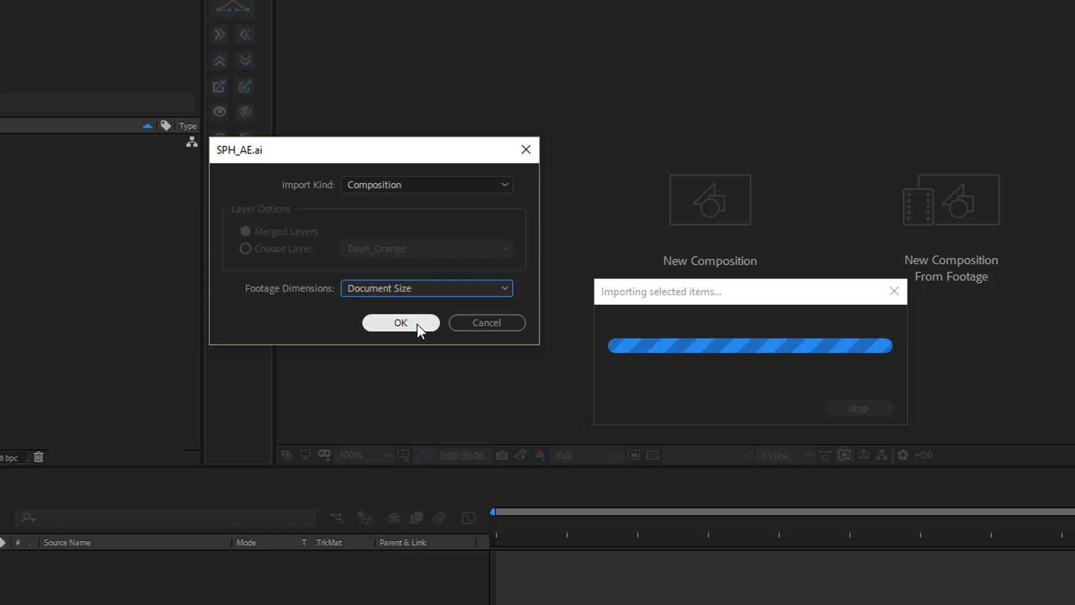
left_click(396, 312)
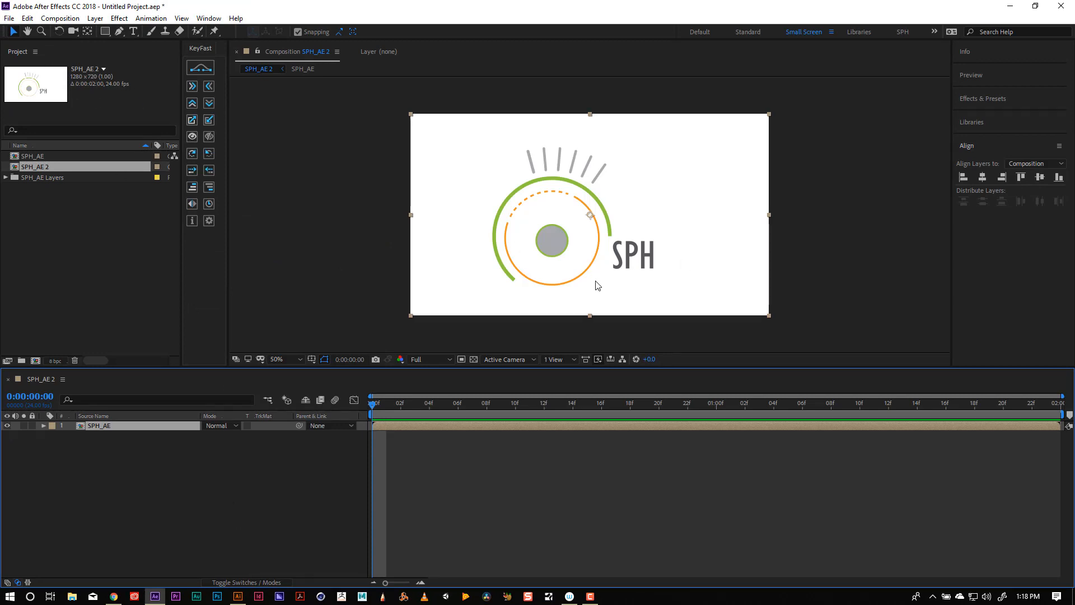
Open the nested SPH_AE composition inside SPH_AE 2 to show its individual layers.
left_click(43, 426)
left_click(43, 425)
double_click(78, 426)
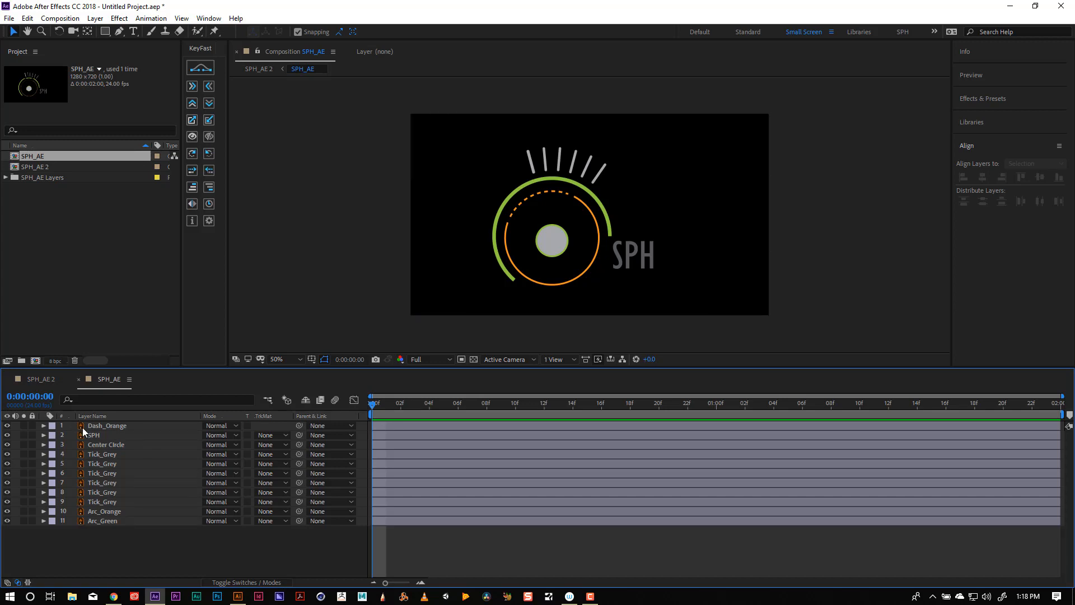
Examine the imported Tick_Grey, Center Circle and SPH layers, including the properties of the second Tick_Grey layer.
left_click(109, 492)
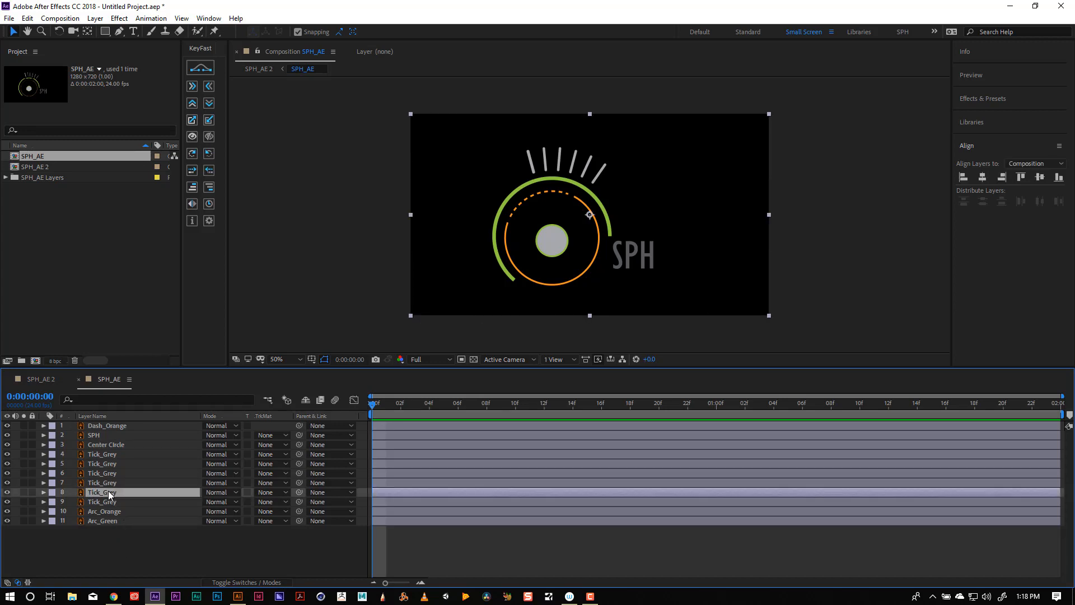
left_click(91, 446)
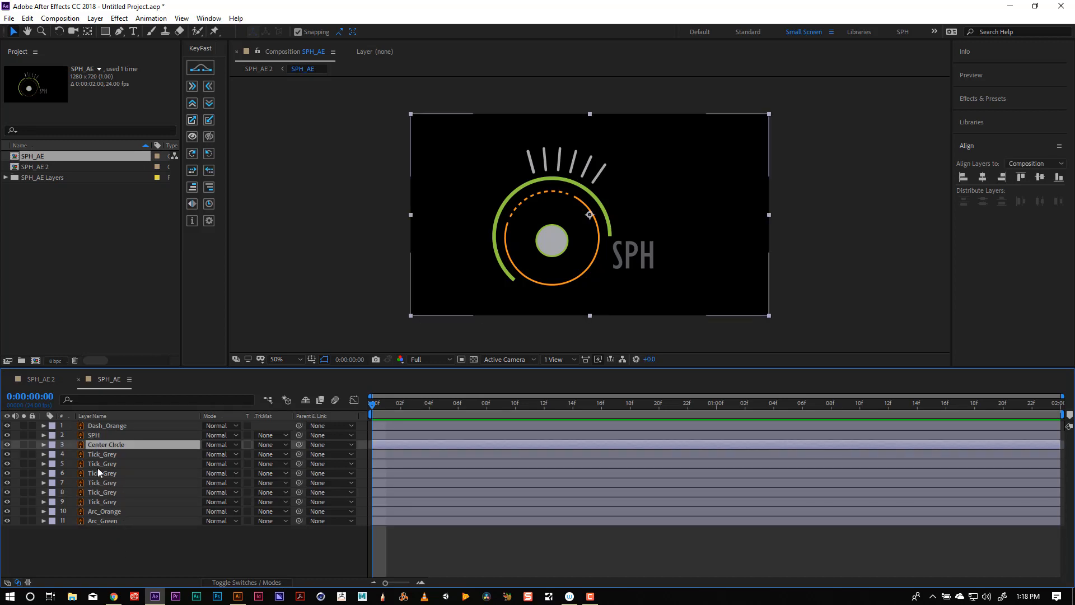
left_click(97, 468)
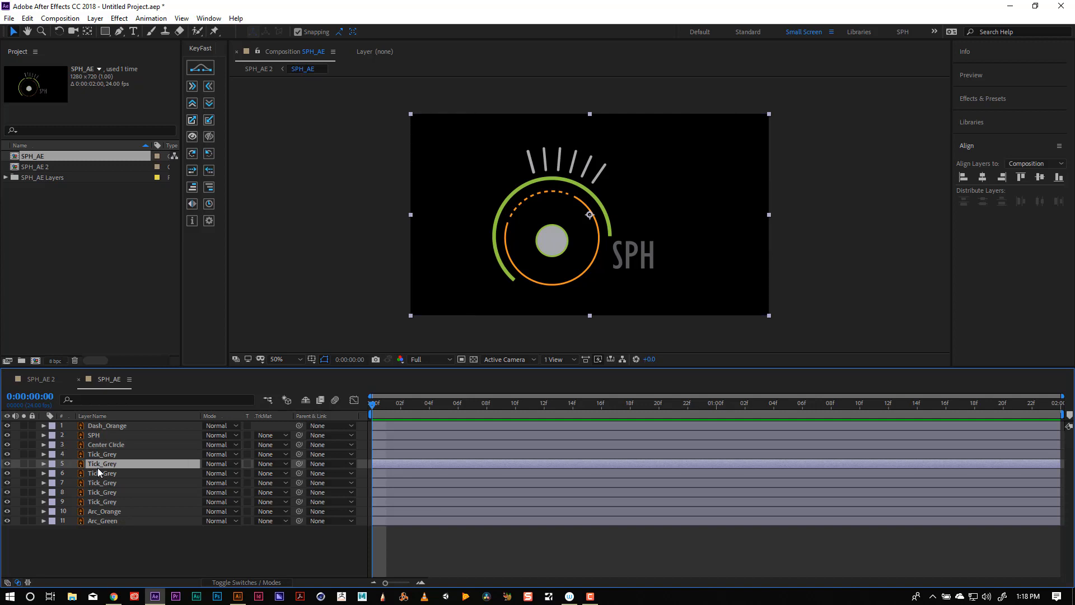
left_click(45, 463)
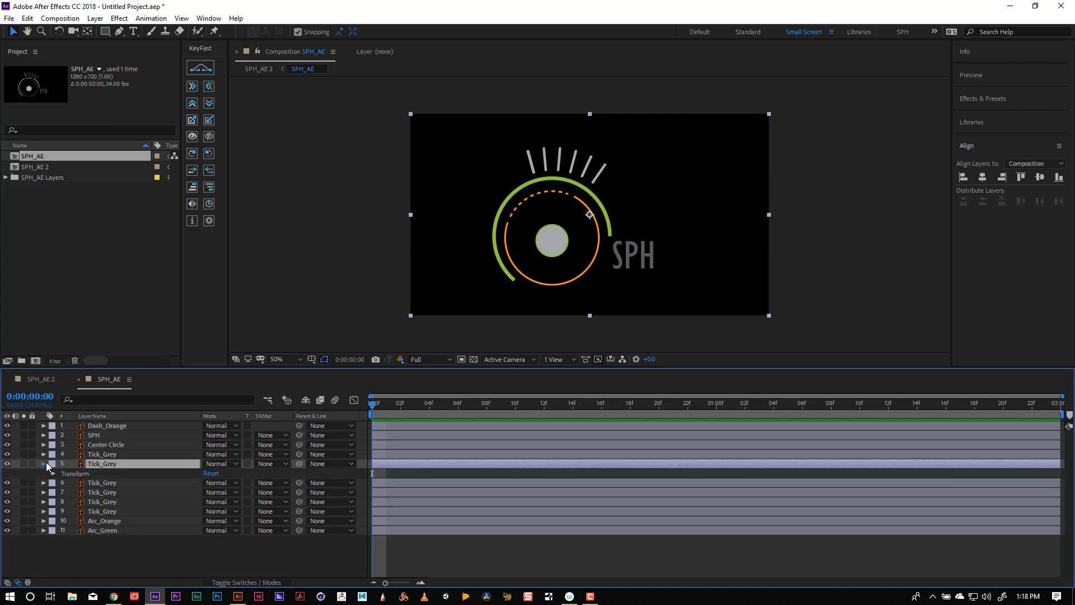
left_click(45, 463)
left_click(107, 435)
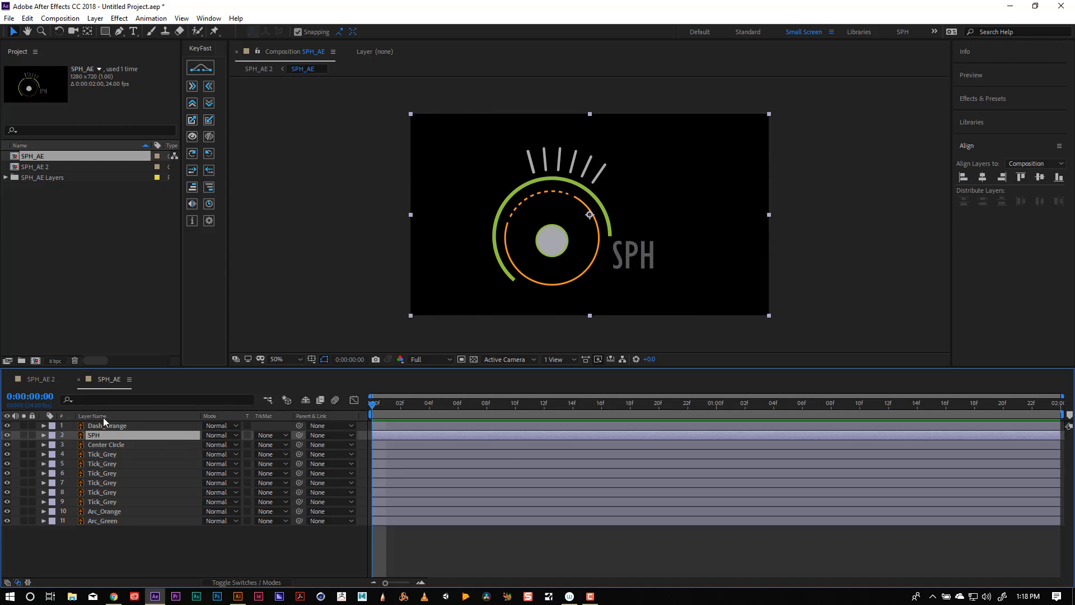
Convert all eleven Illustrator layers in the SPH_AE composition to shape layers with Create Shapes from Vector Layer.
left_click(103, 415)
left_click(105, 454)
left_click(122, 425)
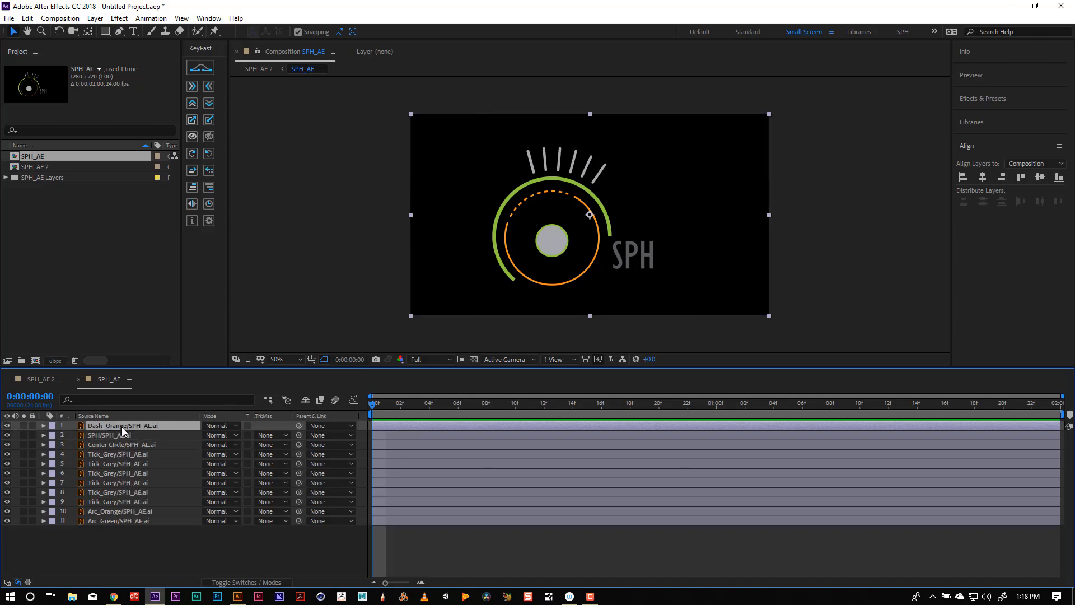
left_click(130, 521, "shift")
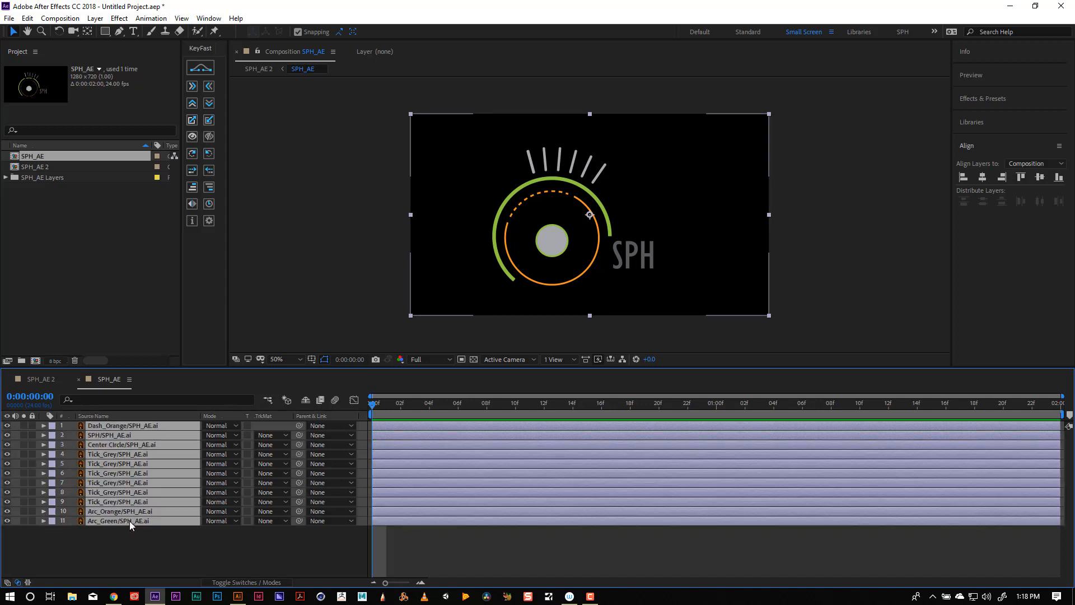
right_click(139, 467)
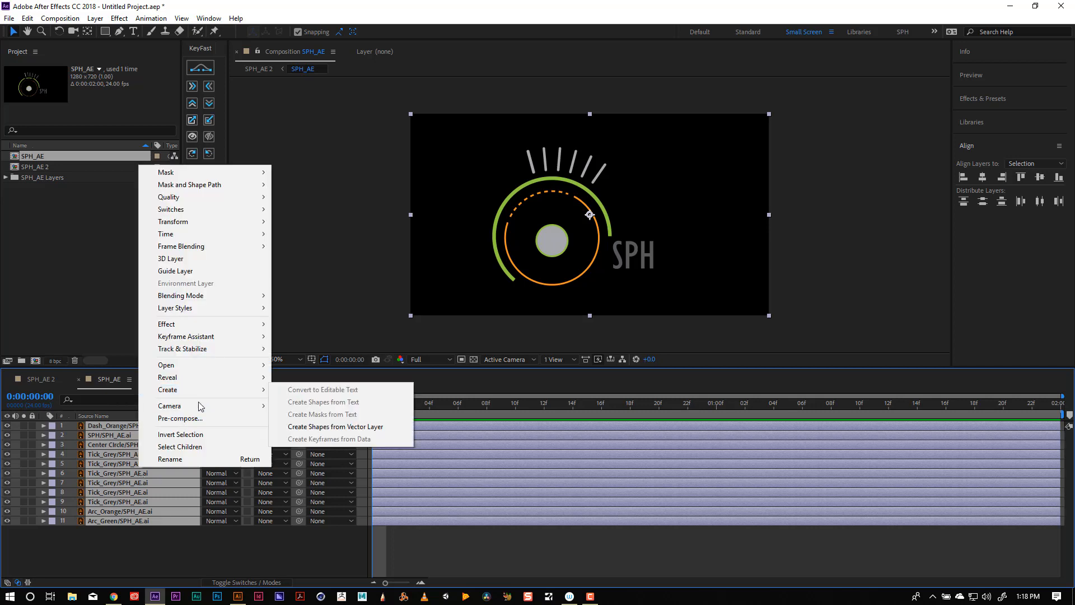
mouse_move(197, 392)
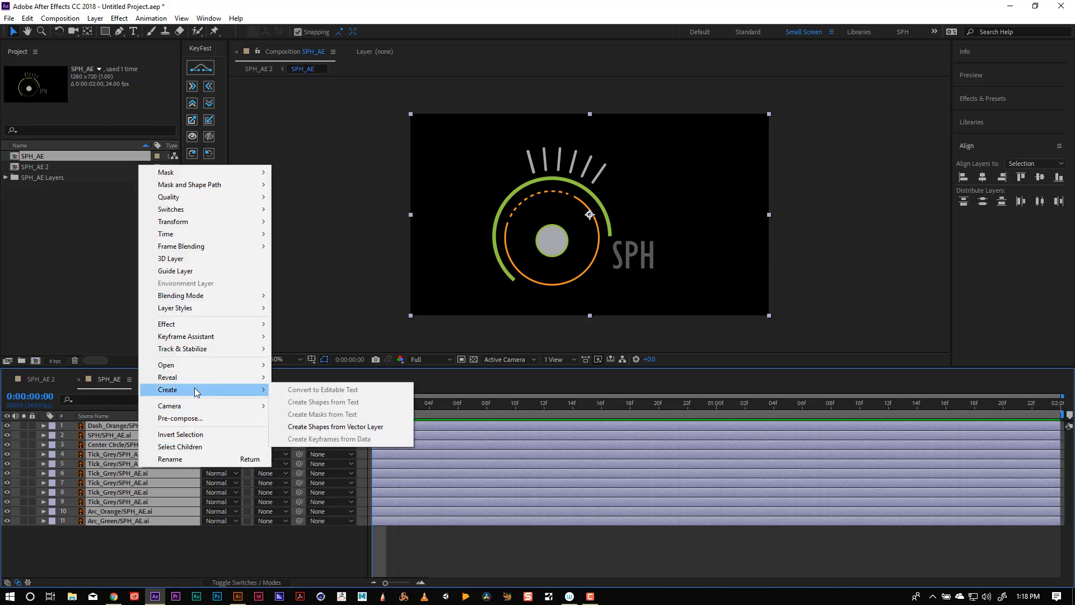
left_click(368, 428)
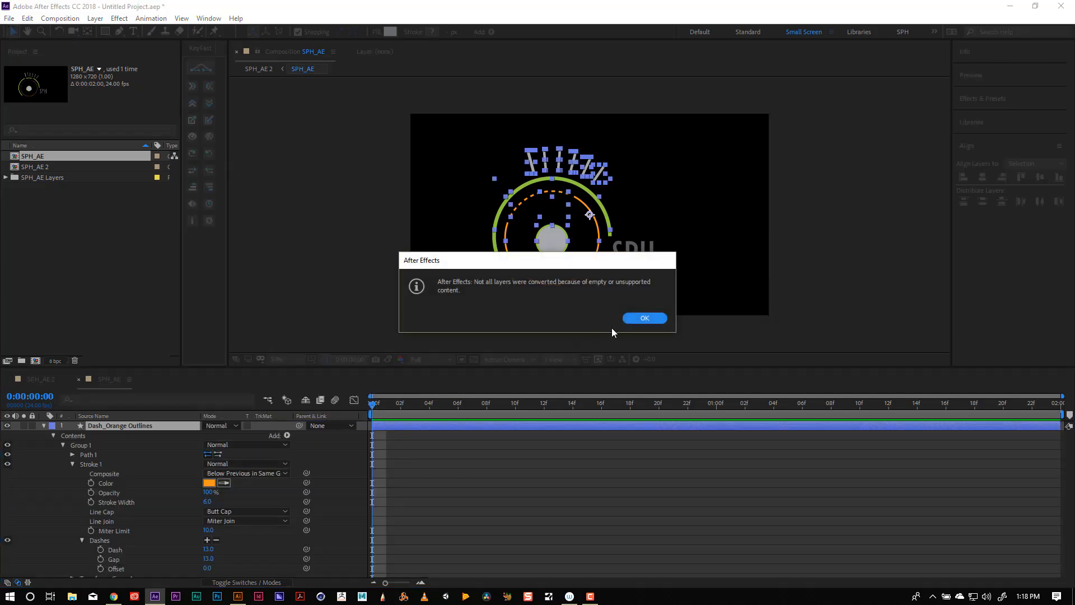
left_click(650, 318)
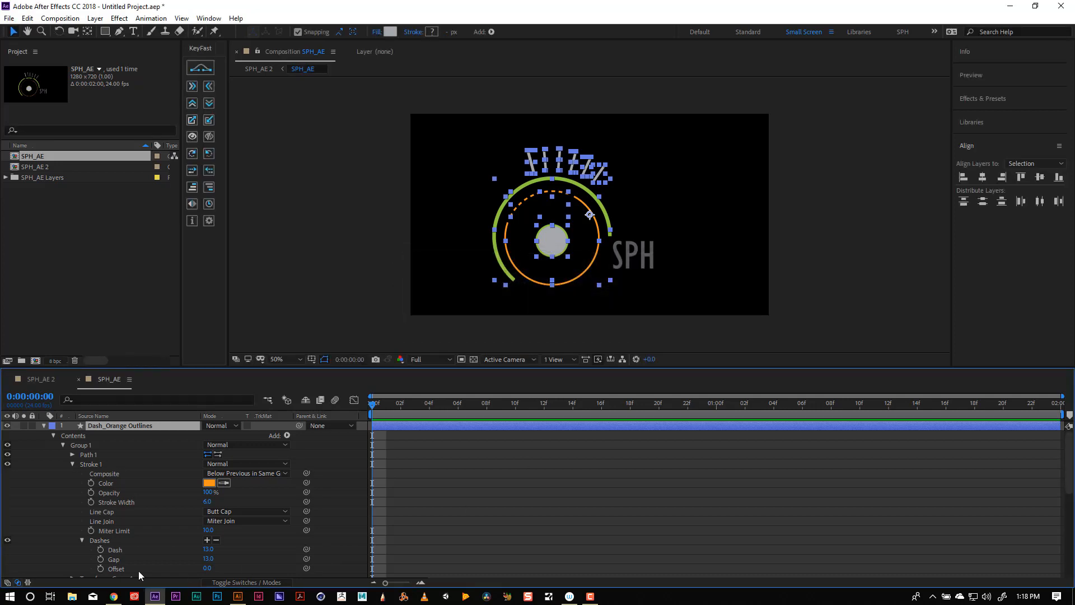
left_click(44, 426)
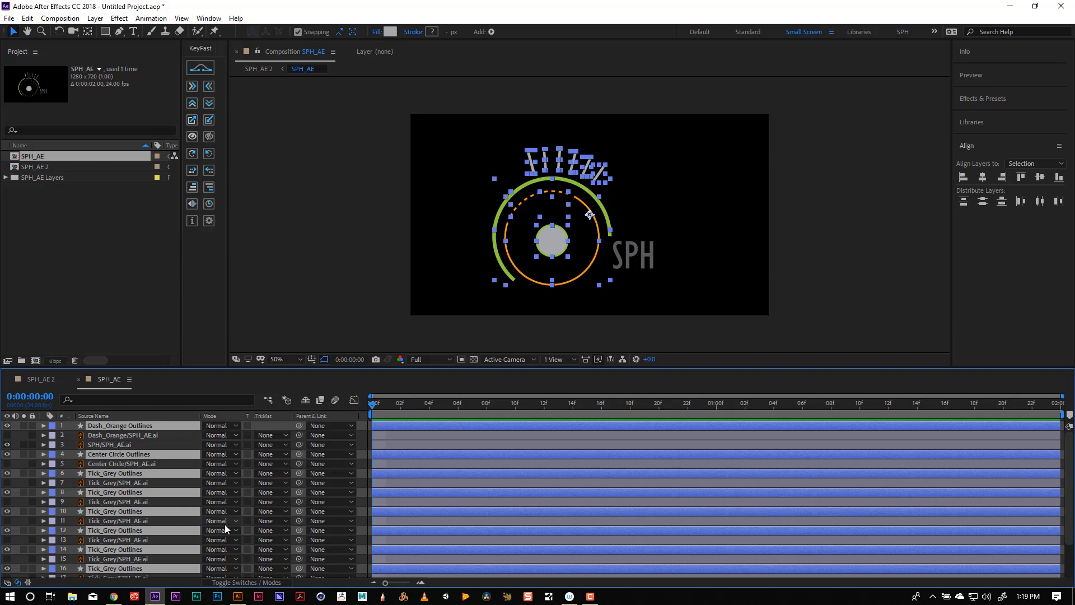
Move the outline shape layers to the top of the layer stack and place SPH/SPH_AE.ai directly beneath them.
key("Delete")
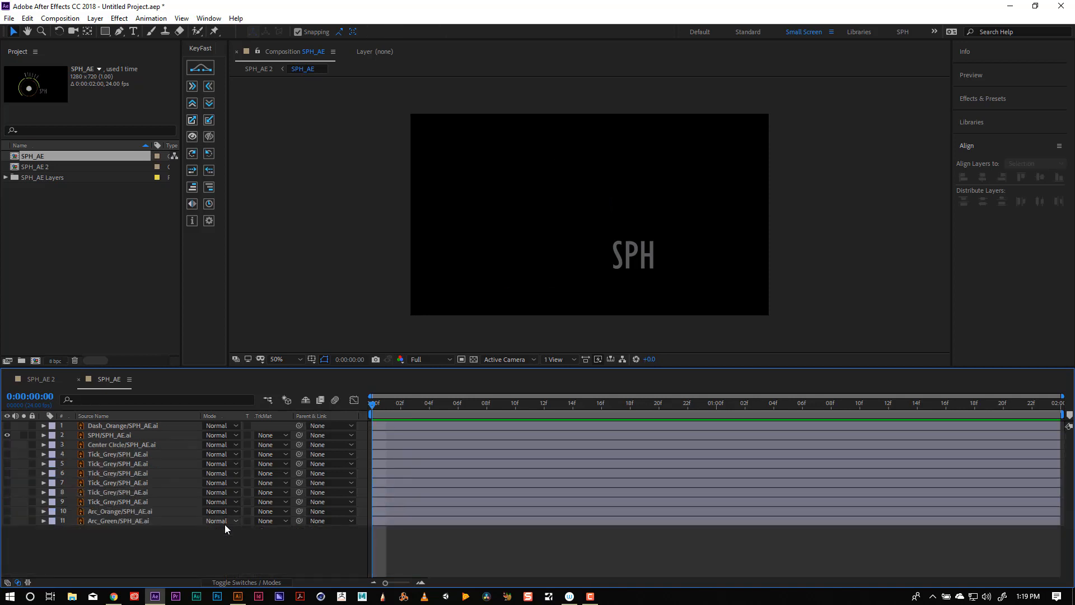
key("ctrl+z")
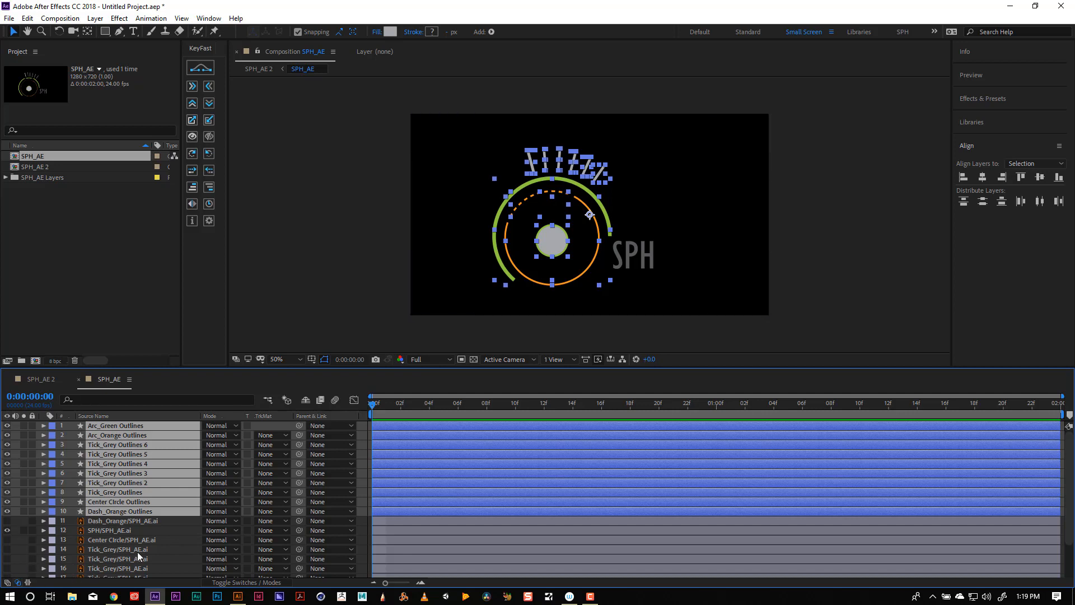
scroll(137, 552, "down", 2)
scroll(136, 553, "up", 2)
left_click(107, 530)
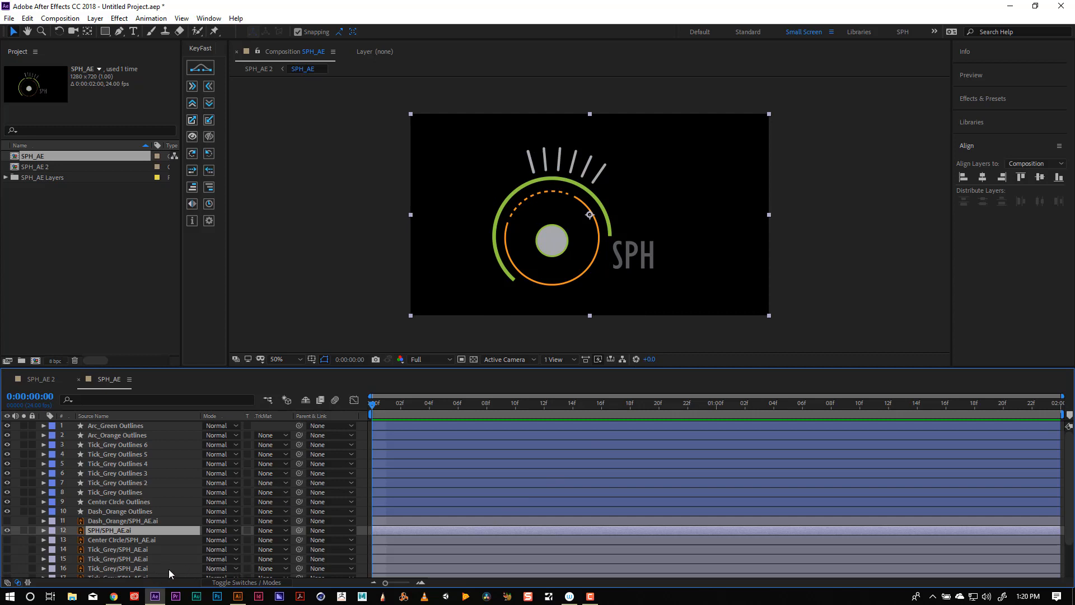
left_click_drag(109, 529, 111, 519)
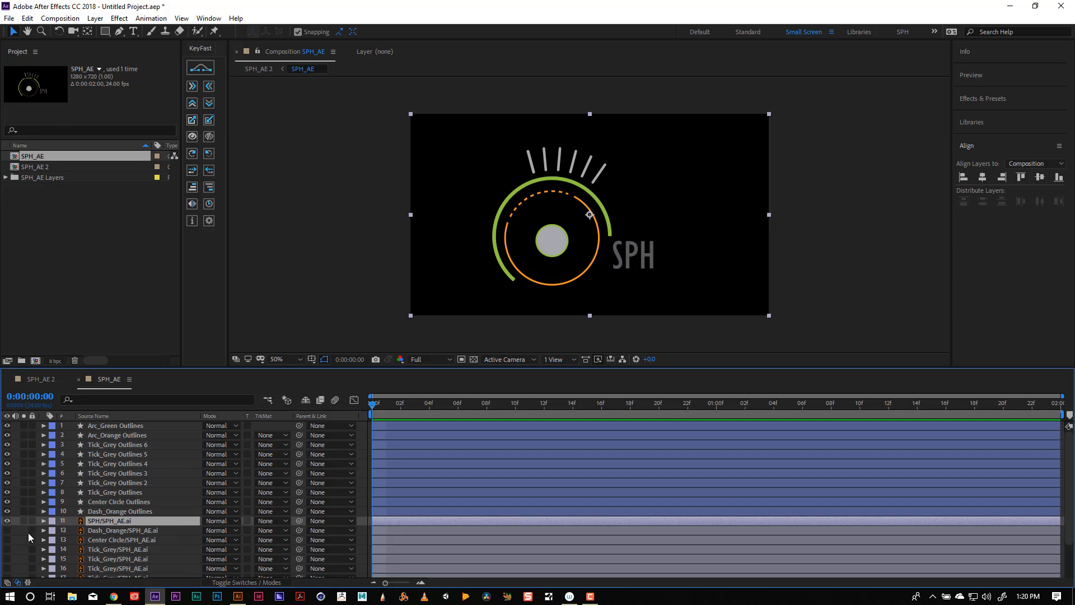
Mark the original Illustrator layers below SPH/SPH_AE.ai as shy and hide all shy layers in the timeline.
left_click(252, 583)
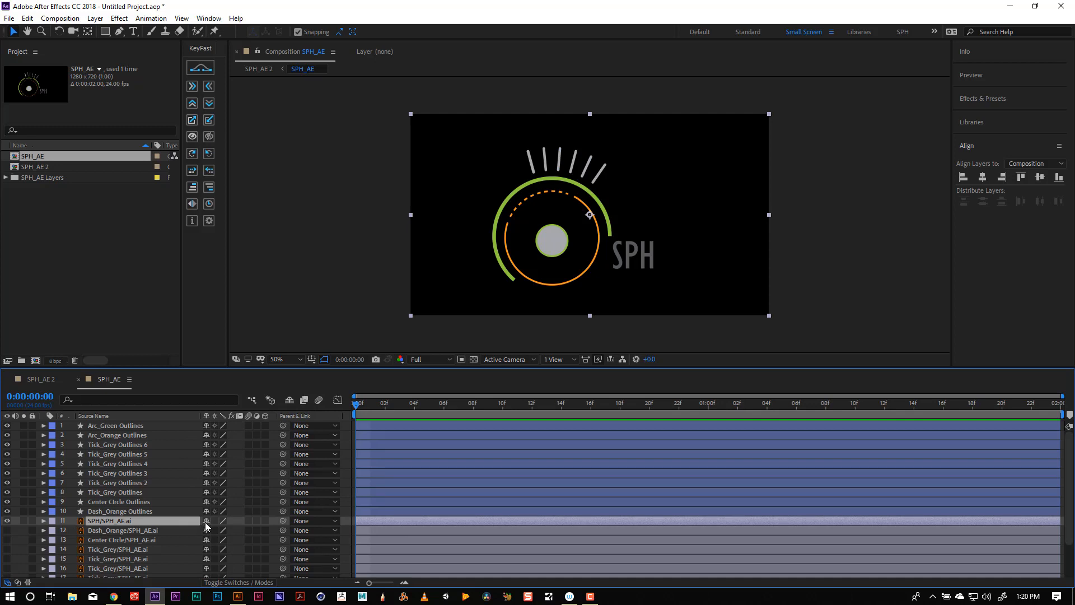
left_click_drag(206, 530, 208, 595)
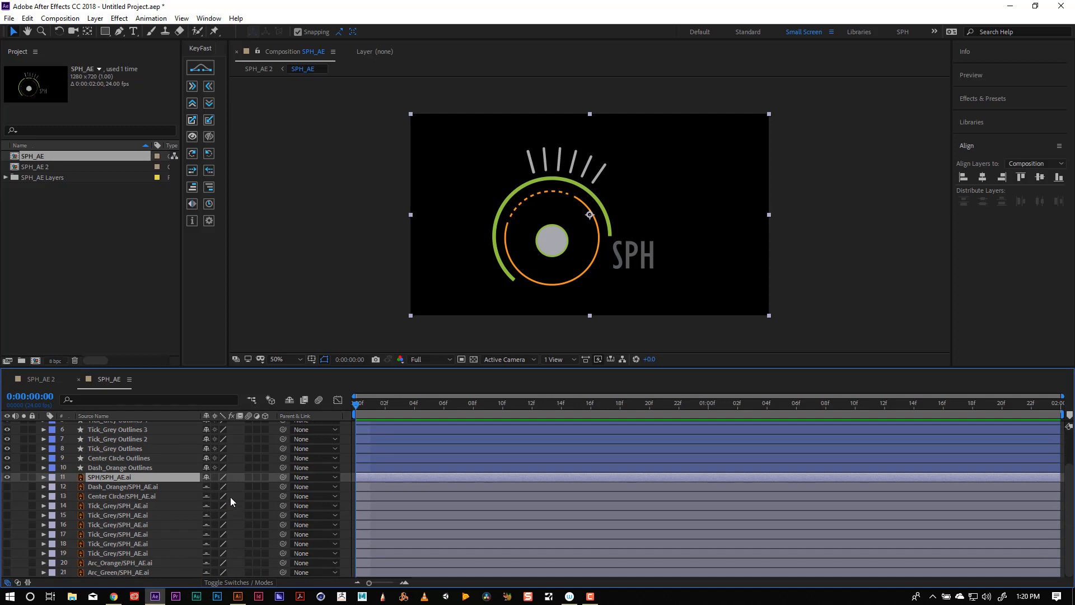
left_click(289, 400)
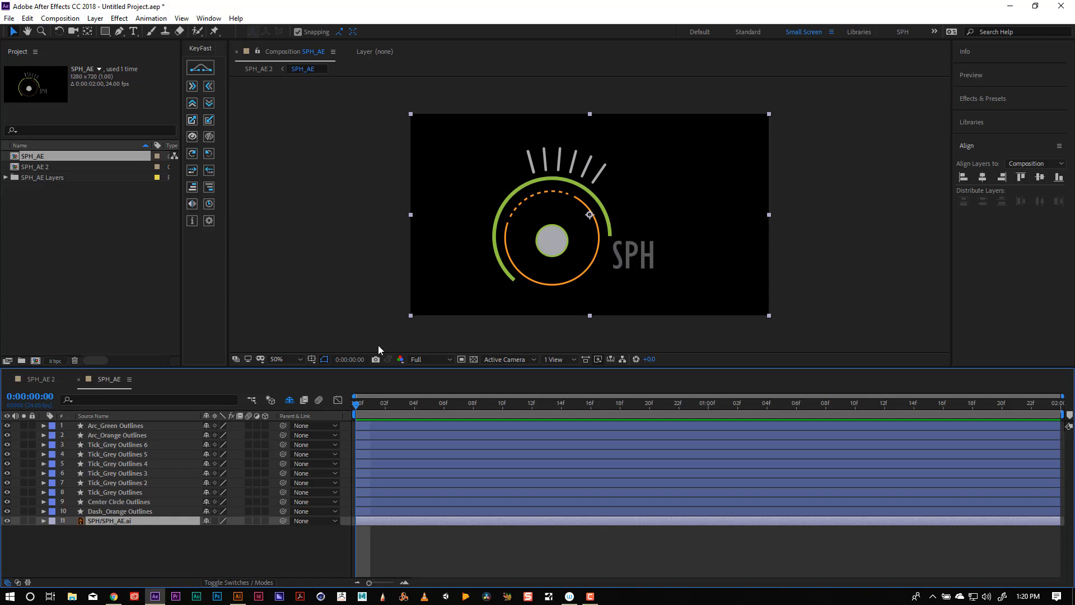
Create a composition-sized solid layer in pure white as a background for the logo.
left_click(473, 359)
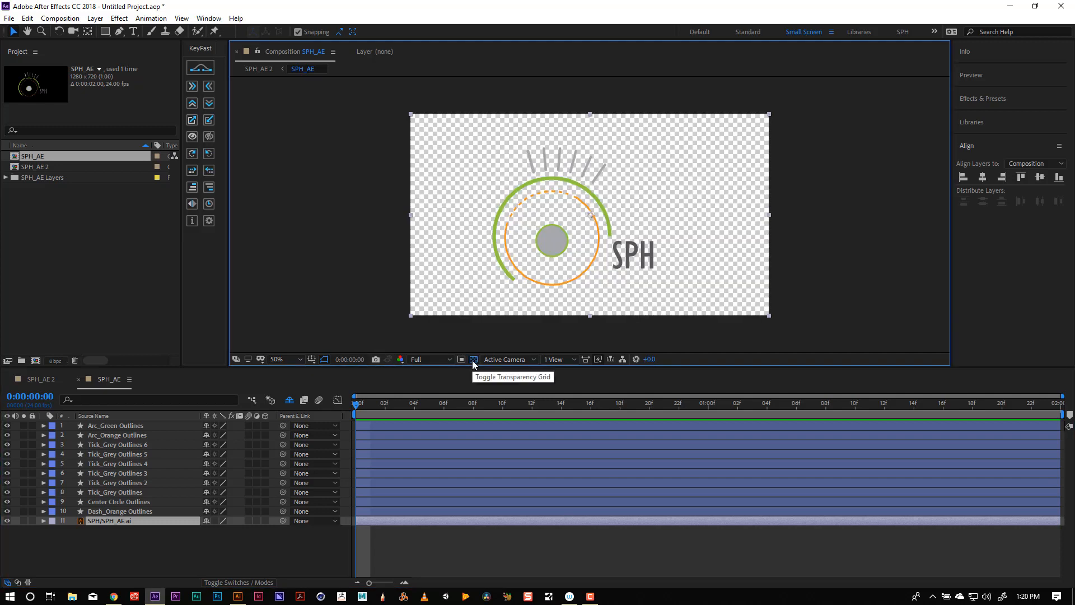
left_click(474, 360)
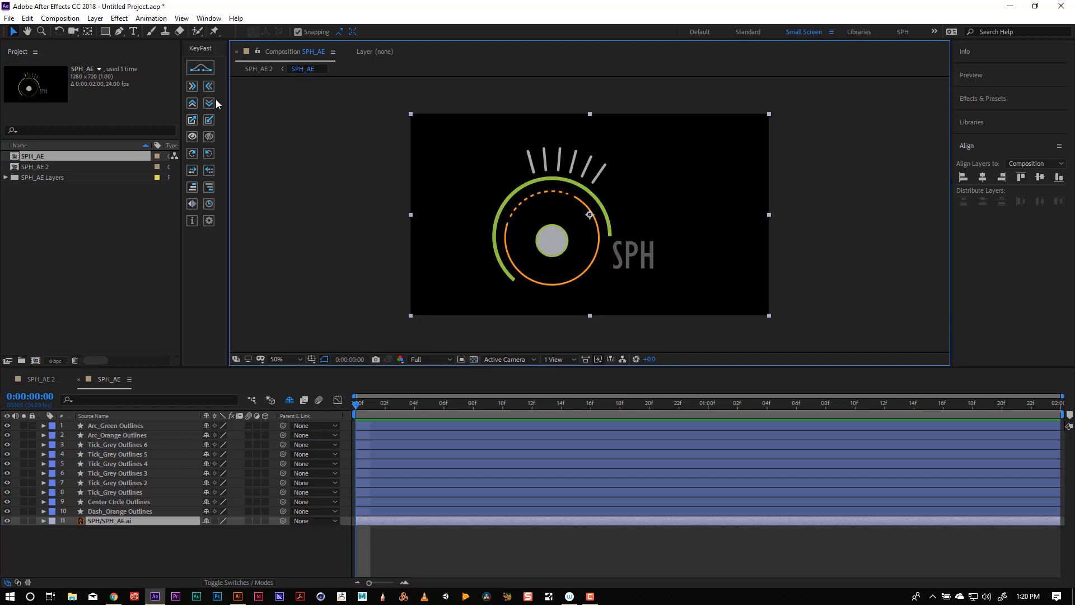
left_click(95, 18)
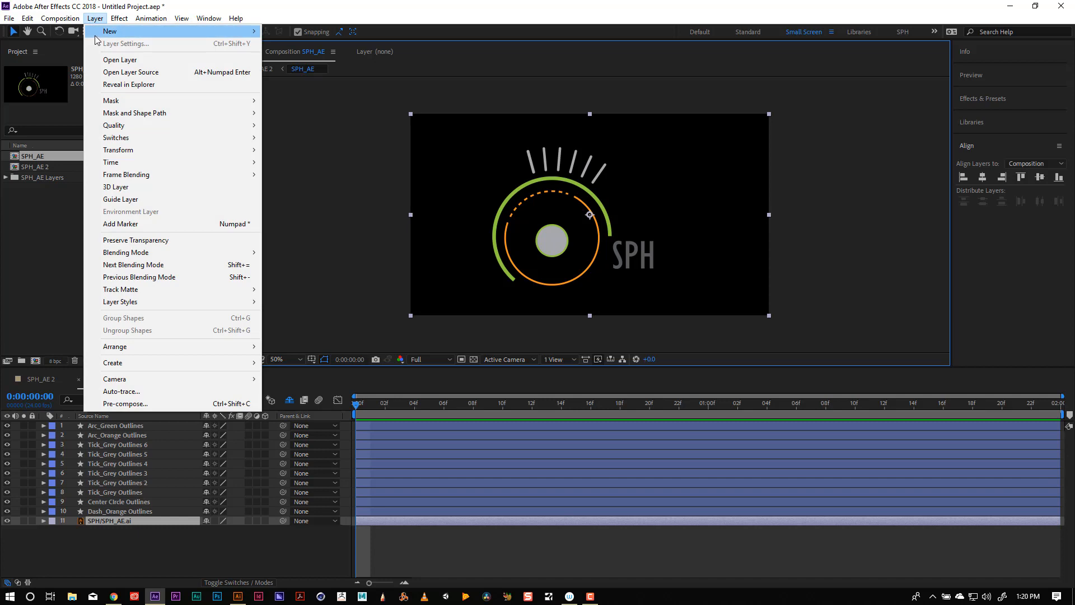
mouse_move(95, 34)
left_click(304, 43)
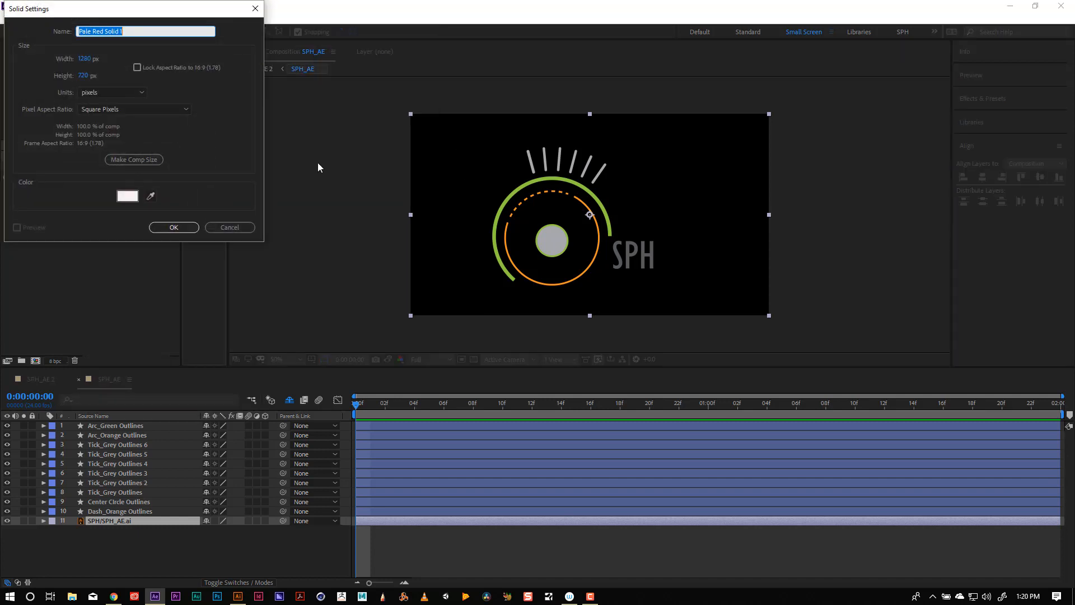
left_click(127, 195)
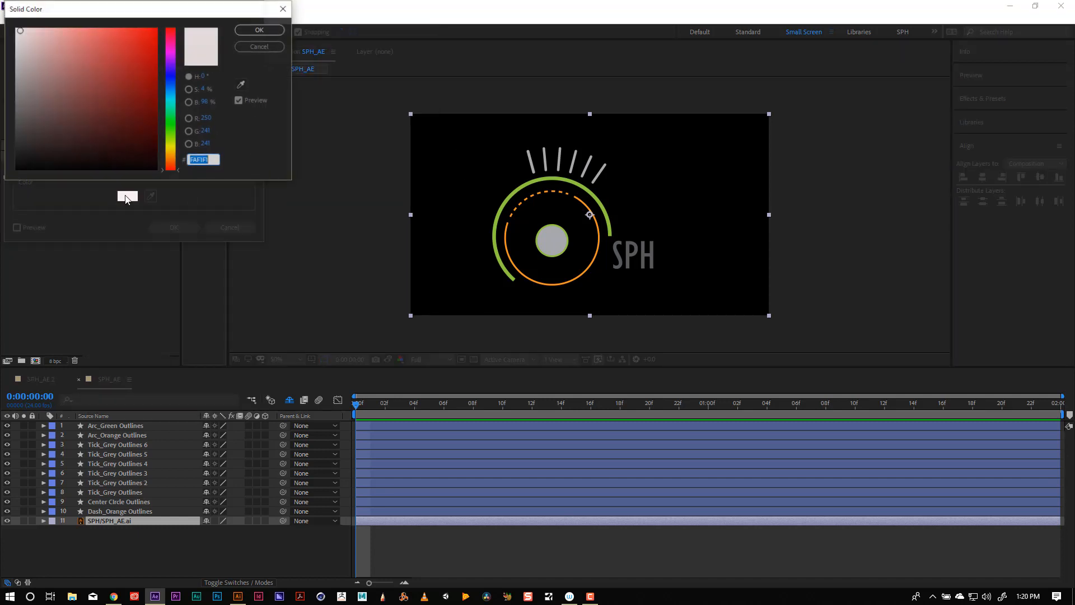
left_click(16, 27)
left_click(270, 29)
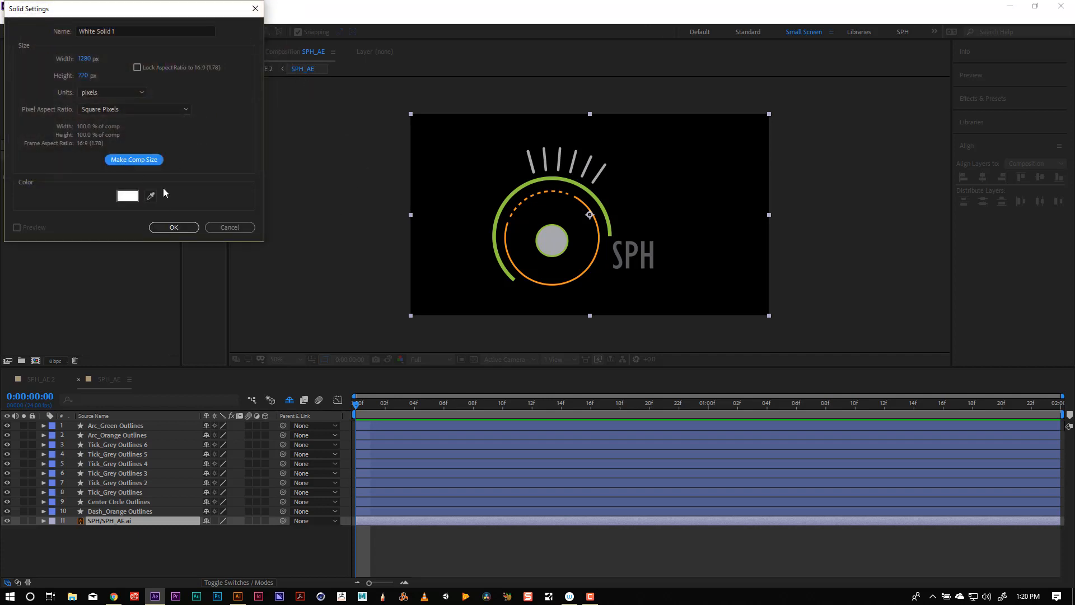
left_click(174, 227)
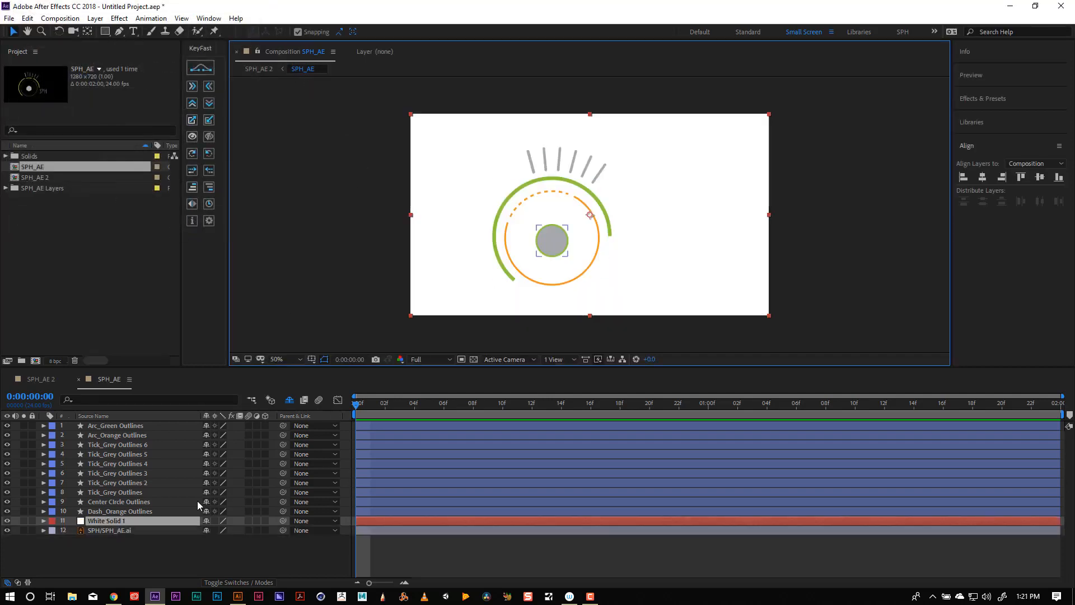
Lock the white solid layer and move the SPH/SPH_AE.ai layer above it.
left_click(31, 520)
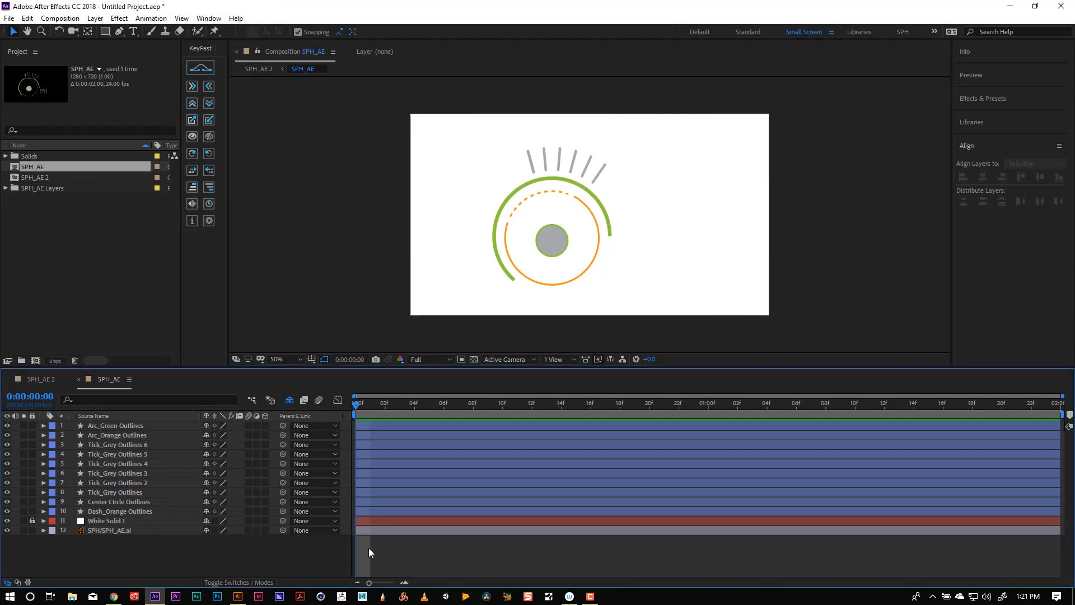
left_click_drag(106, 530, 106, 518)
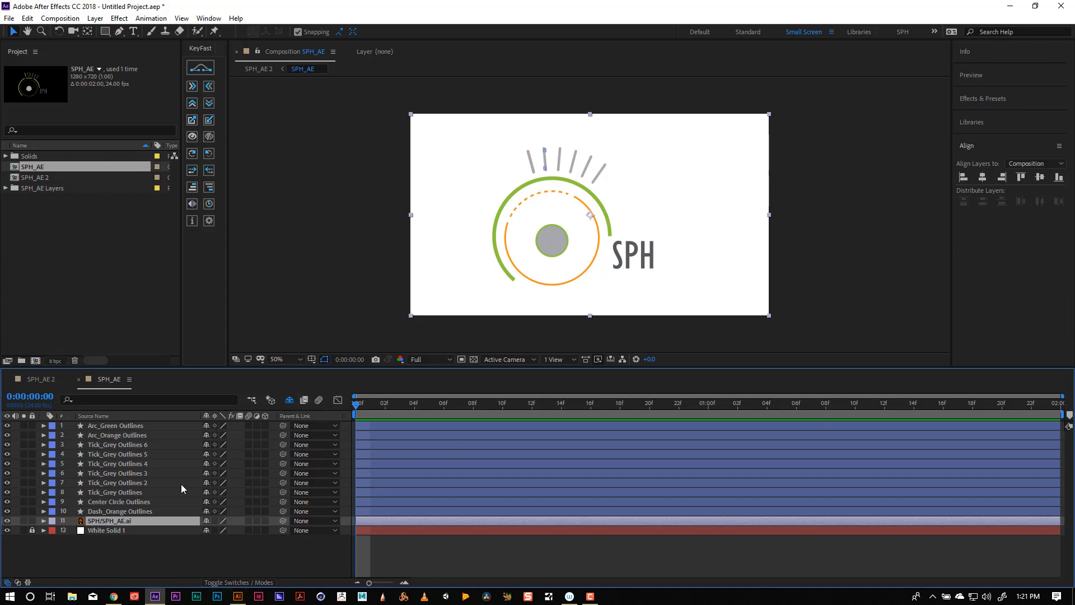
Examine the Tick_Grey outline layers, including the Path 1 and Stroke 1 properties of Tick_Grey Outlines 4.
left_click(114, 482)
left_click(114, 473)
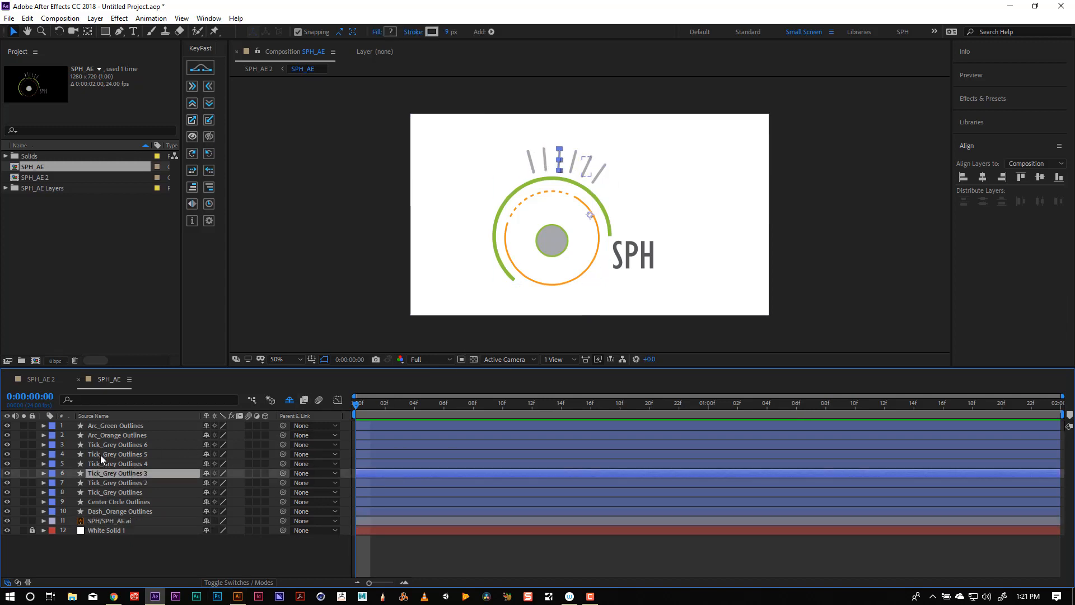
left_click(105, 454)
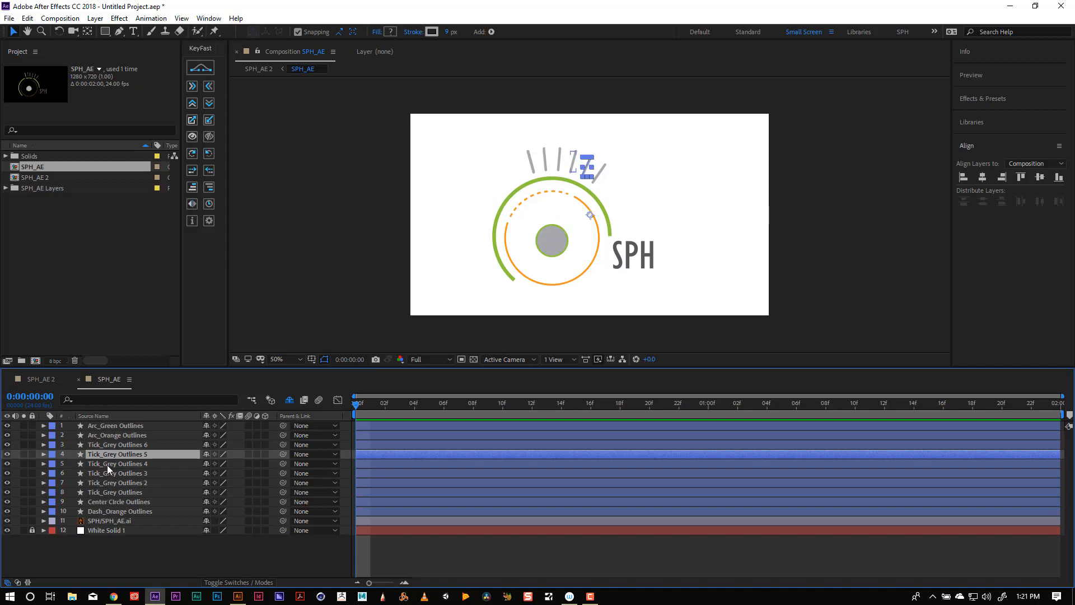
left_click(107, 464)
left_click(44, 463)
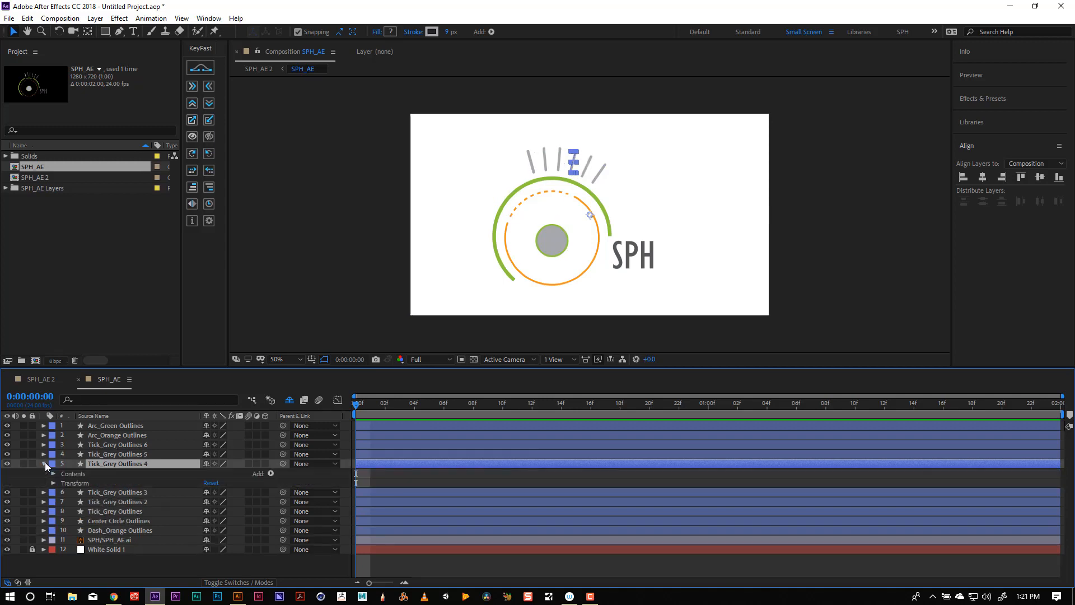
left_click(54, 474)
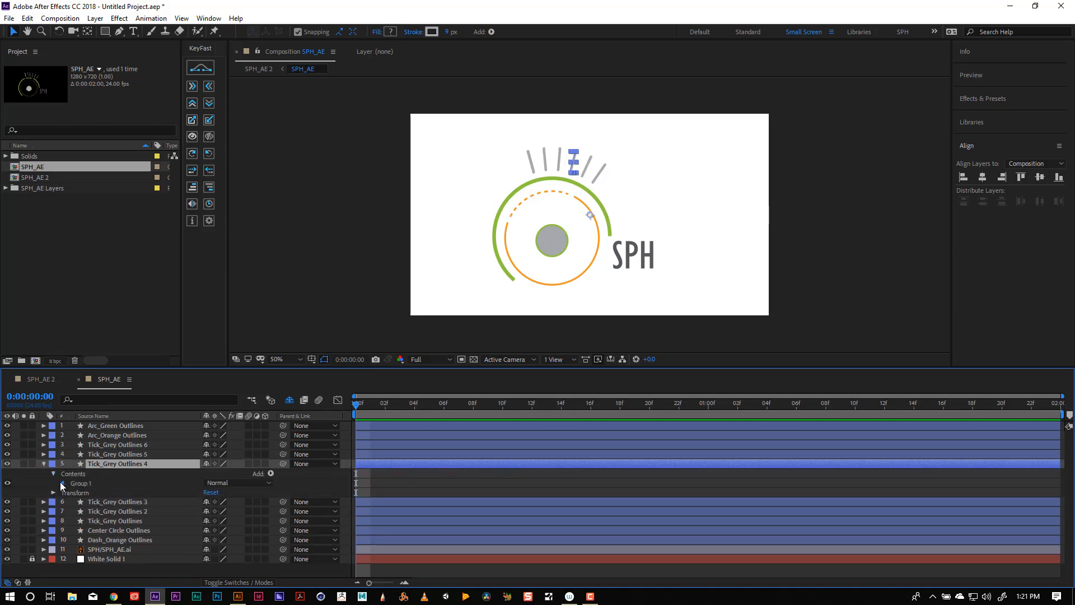
left_click(59, 482)
scroll(137, 482, "down", 1)
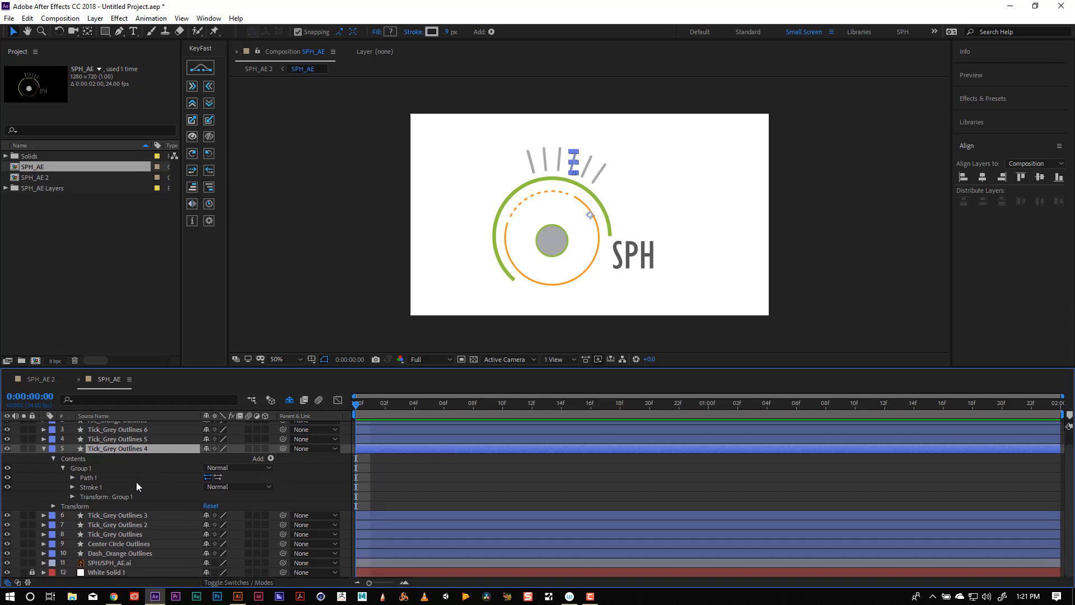
left_click(72, 478)
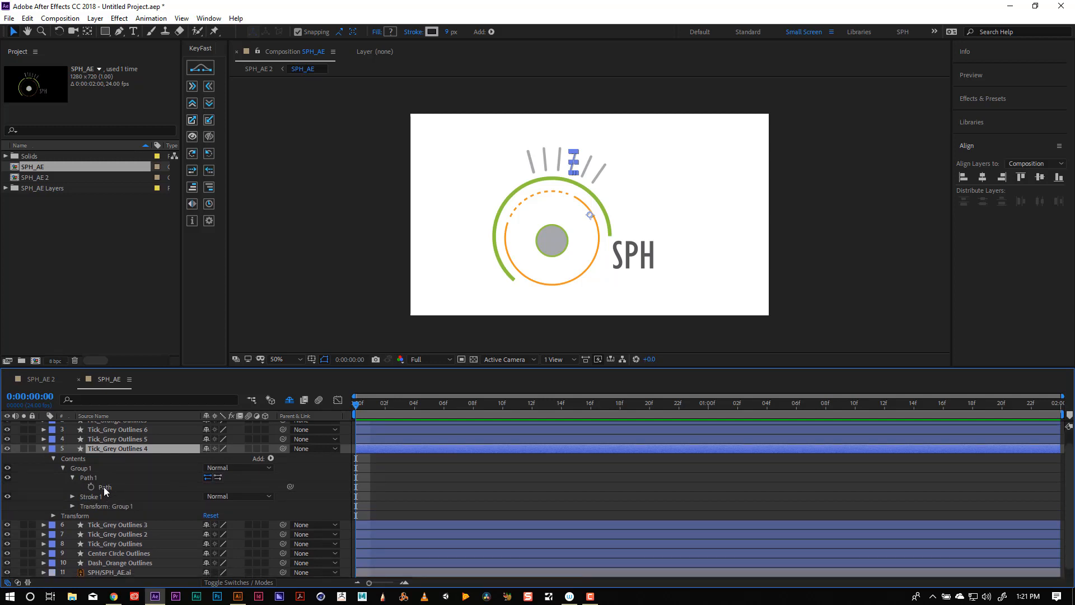
left_click(104, 487)
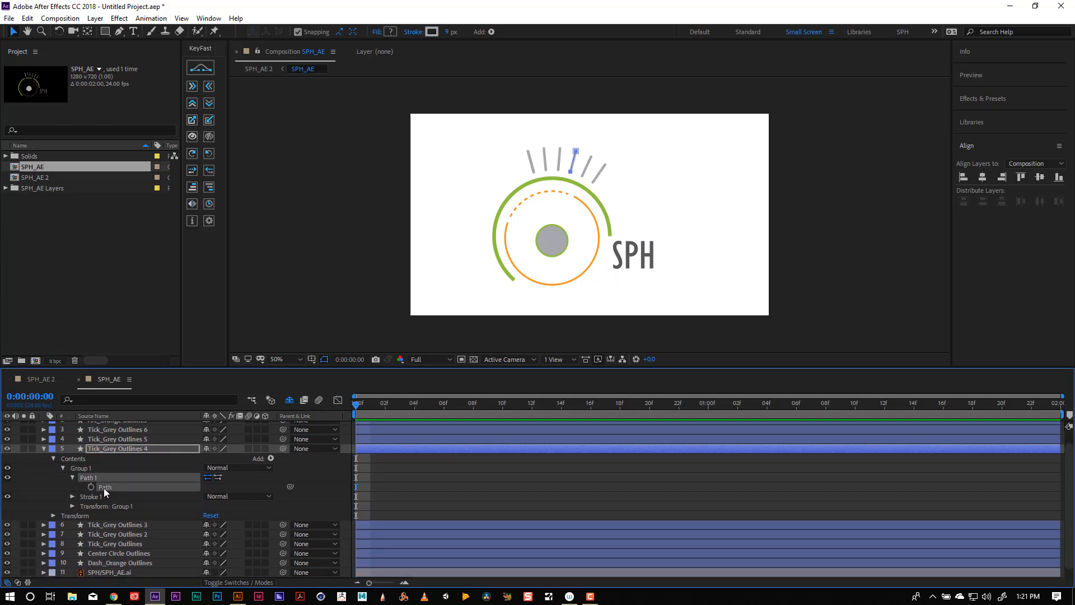
left_click(72, 496)
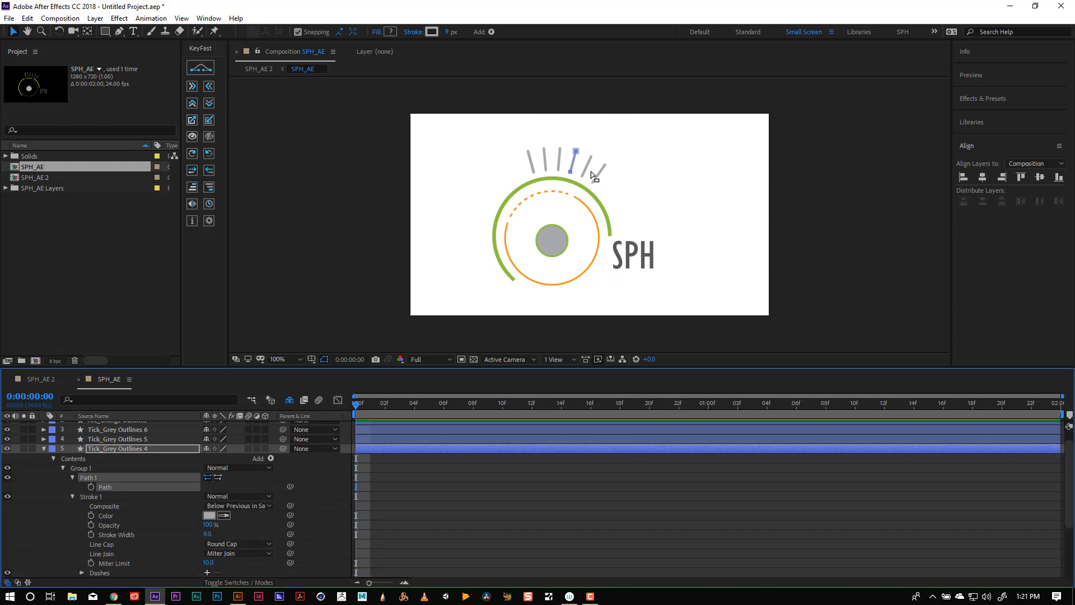
Collapse the Tick_Grey Outlines 4 properties and select the leftmost grey tick above the green arc.
key("period")
key("period")
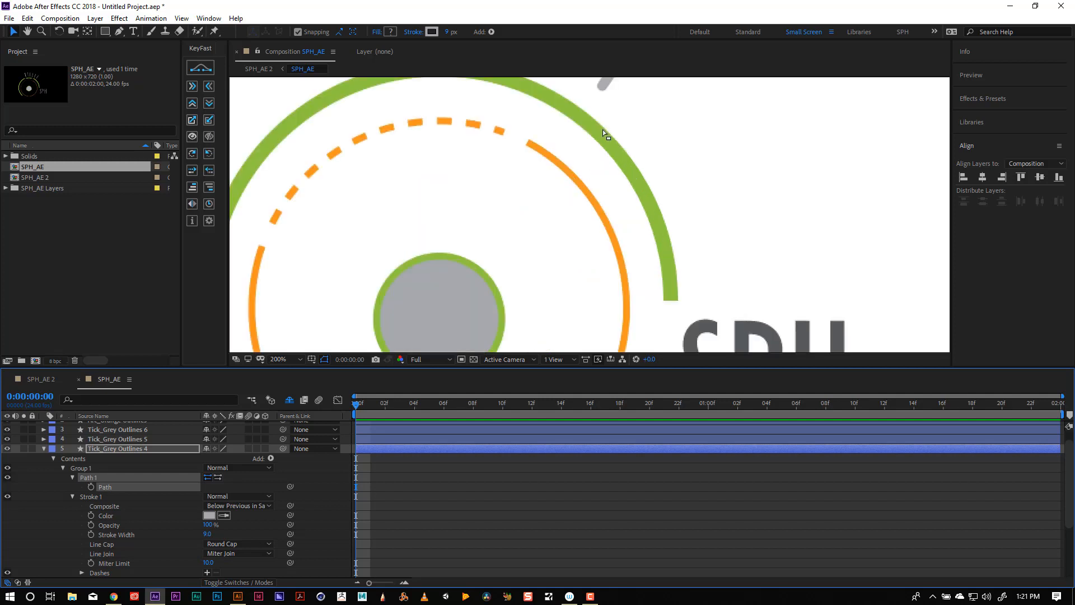
key("space")
left_click_drag(603, 130, 598, 341)
key("v")
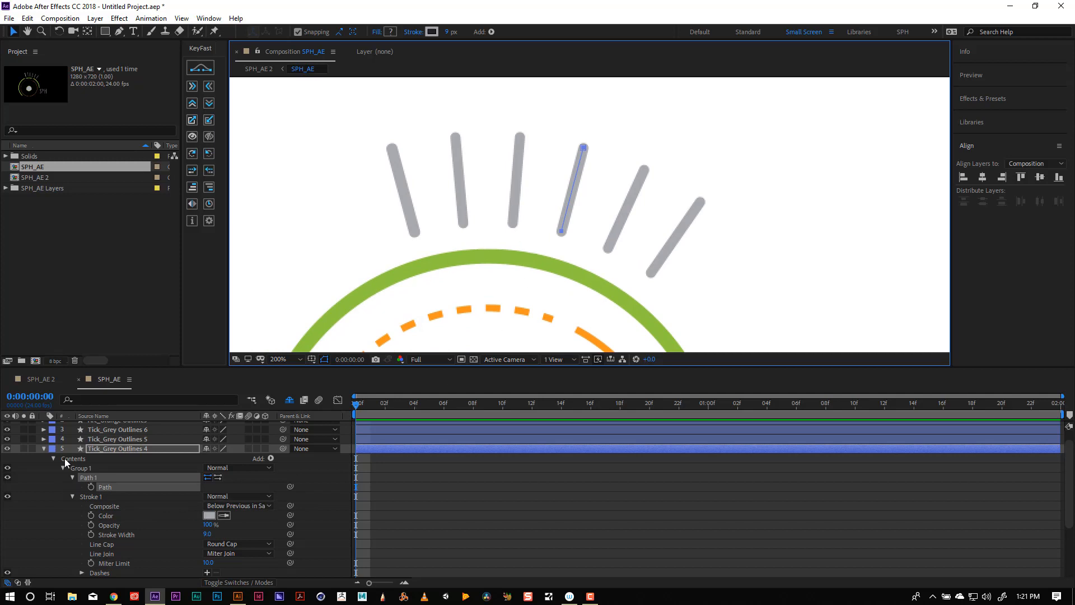
left_click(44, 448)
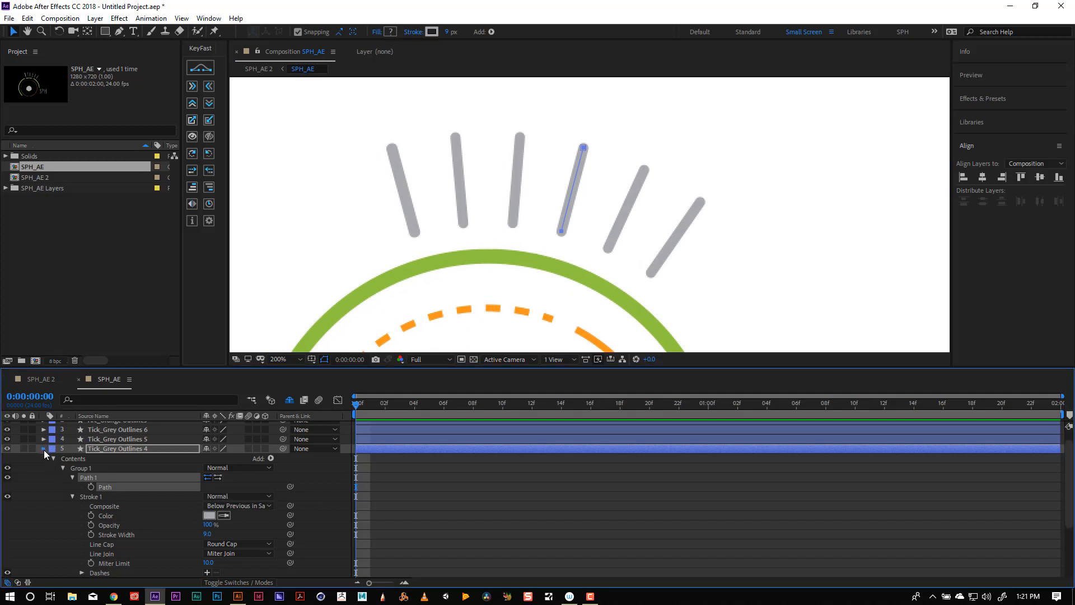
left_click(412, 215)
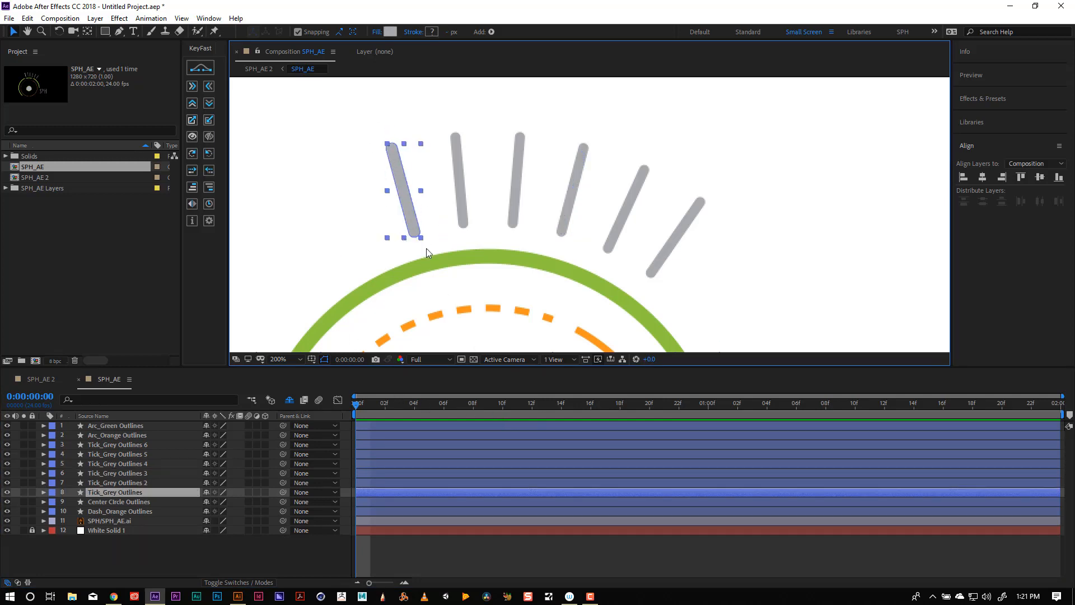
Examine the contents of the leftmost tick's Tick_Grey Outlines layer down to its Group 1 path.
left_click(43, 492)
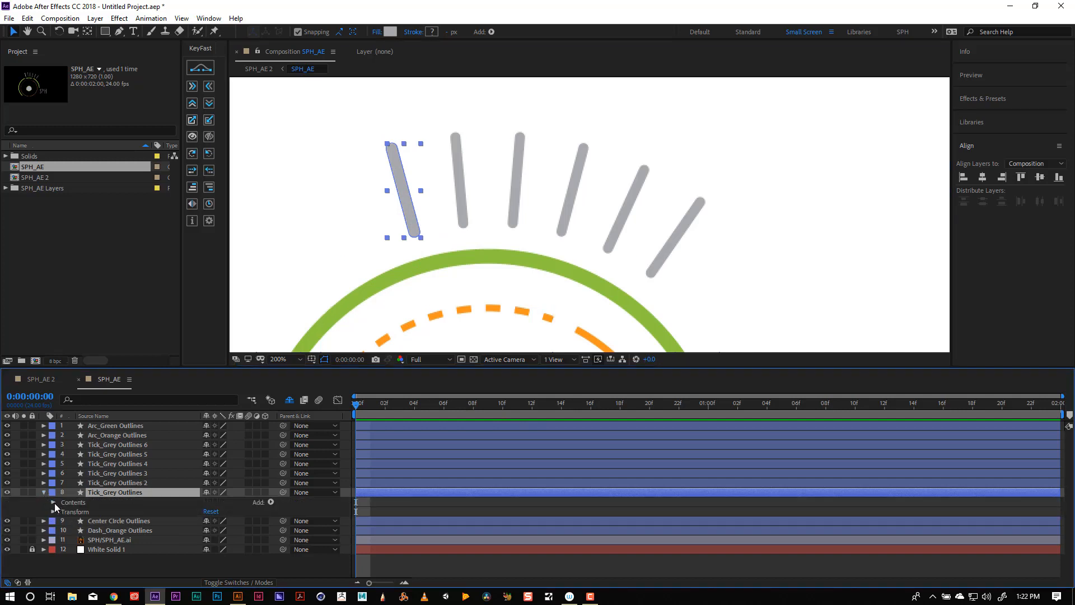
left_click(54, 503)
left_click(63, 512)
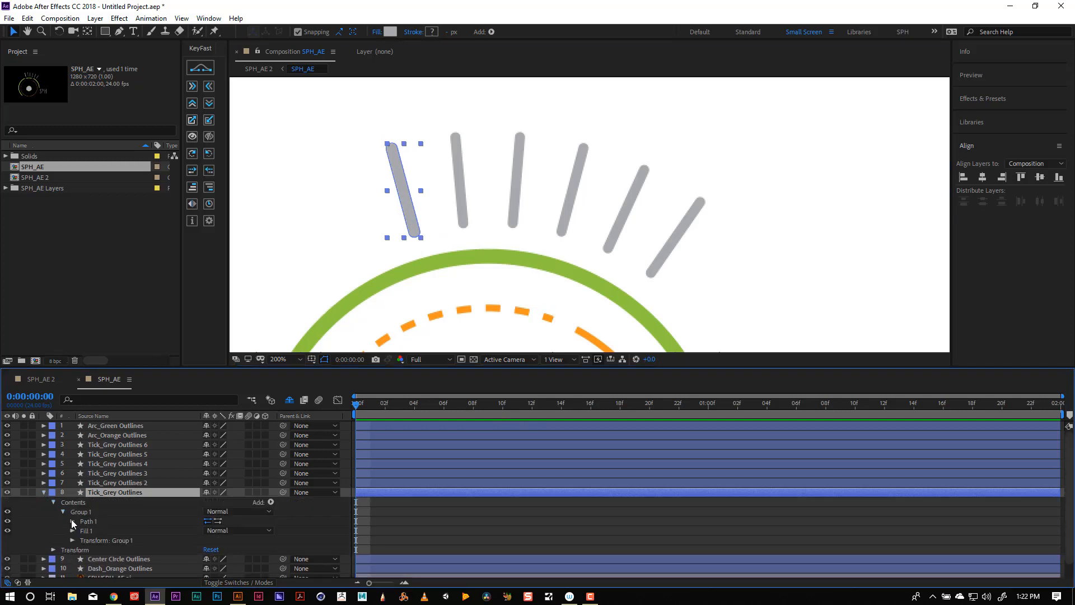
left_click(72, 520)
left_click(117, 530)
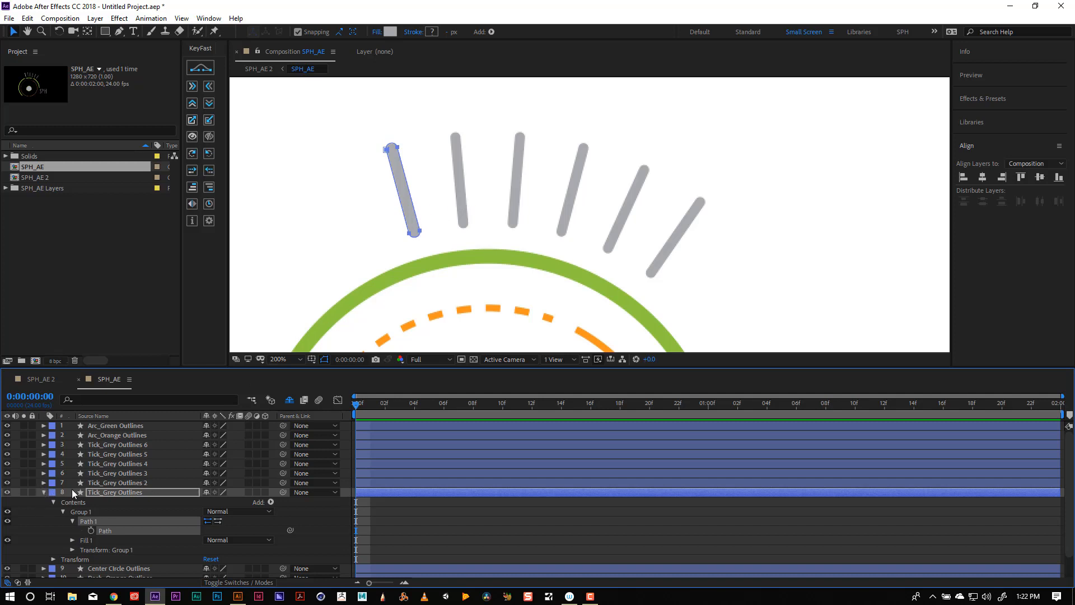
Try adding Trim Paths to the filled Tick_Grey Outlines shape, animate its End value, and scrub through the animation.
left_click(45, 491)
left_click(45, 492)
left_click(269, 503)
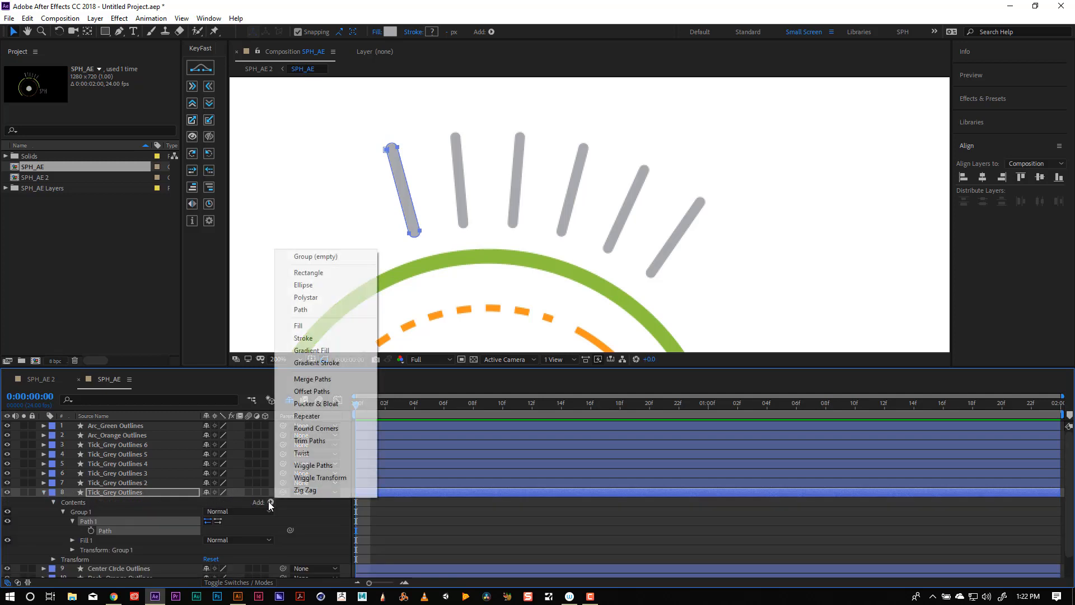
left_click(338, 442)
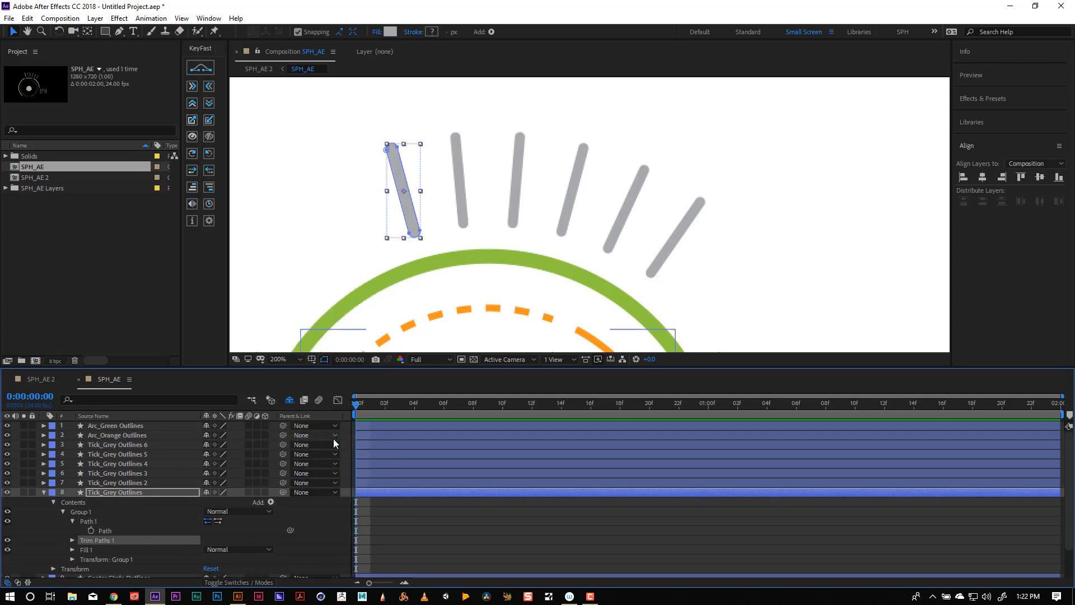
left_click(71, 541)
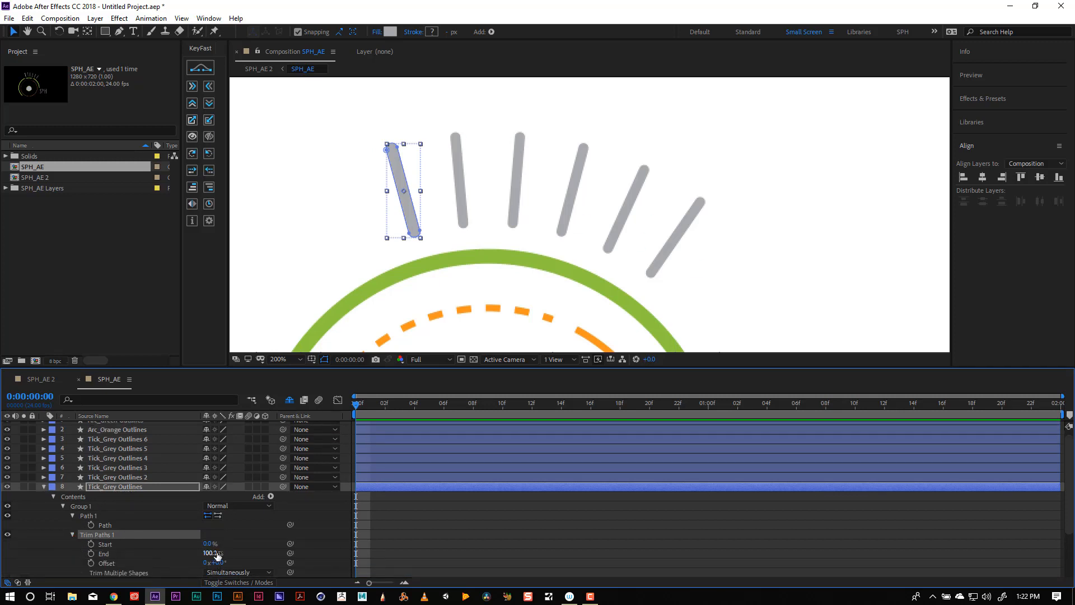
mouse_move(211, 554)
left_mouse_down()
mouse_move(171, 554)
mouse_move(212, 553)
left_mouse_up()
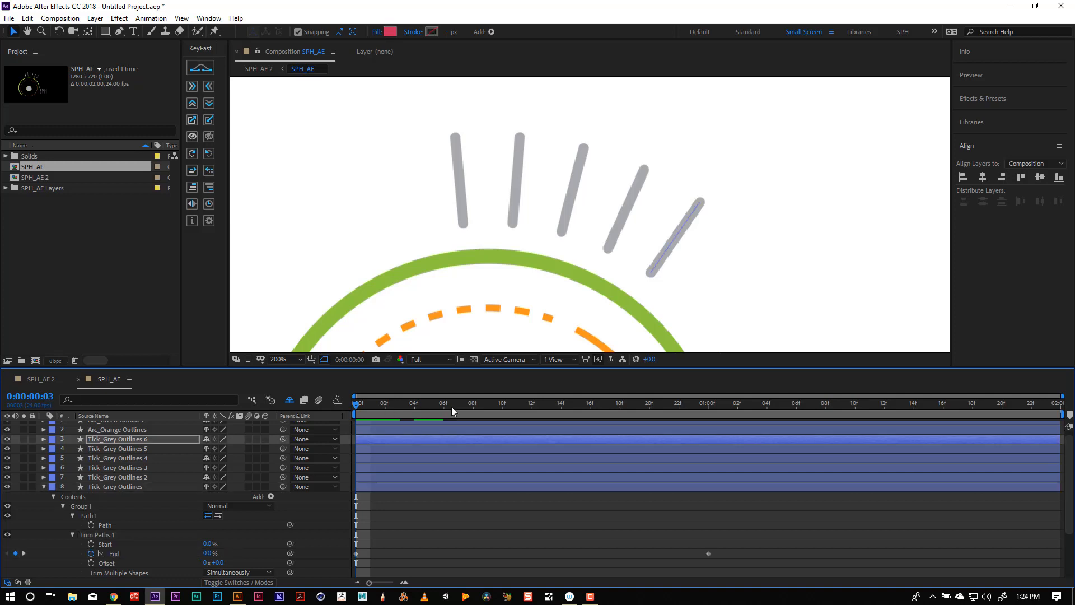
left_click_drag(451, 406, 607, 411)
left_click_drag(694, 412, 721, 411)
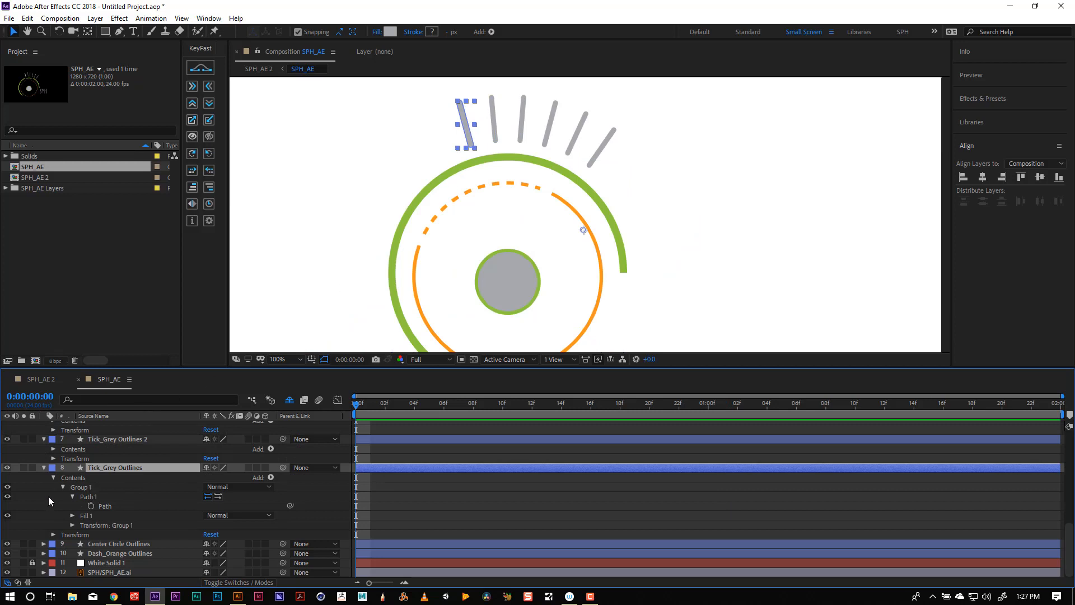
Collapse the Tick_Grey Outlines layer and add Trim Paths to Tick_Grey Outlines 2.
left_click(44, 468)
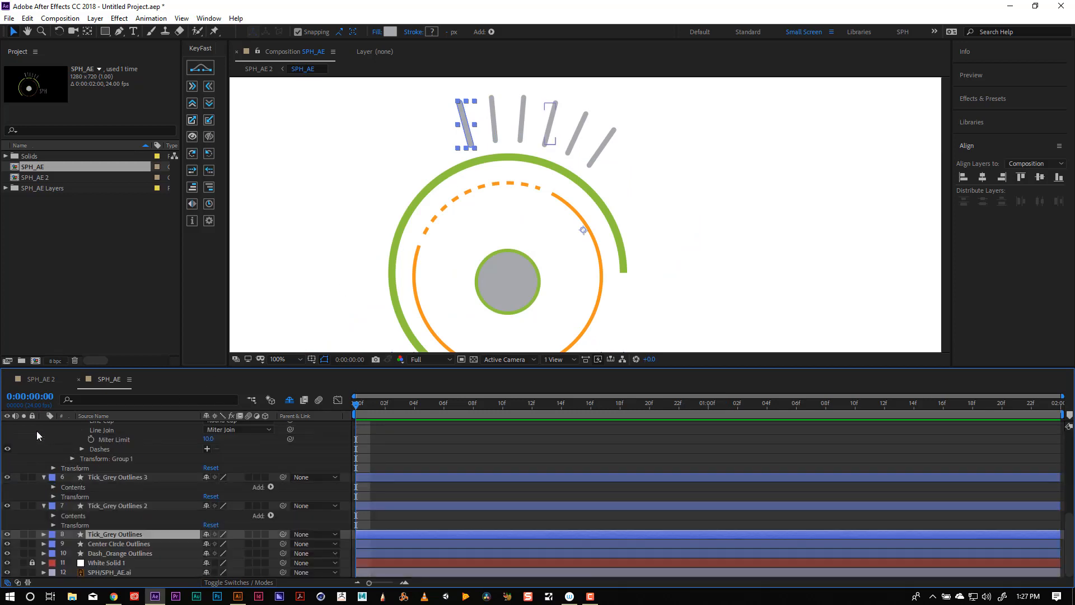
left_click(116, 506)
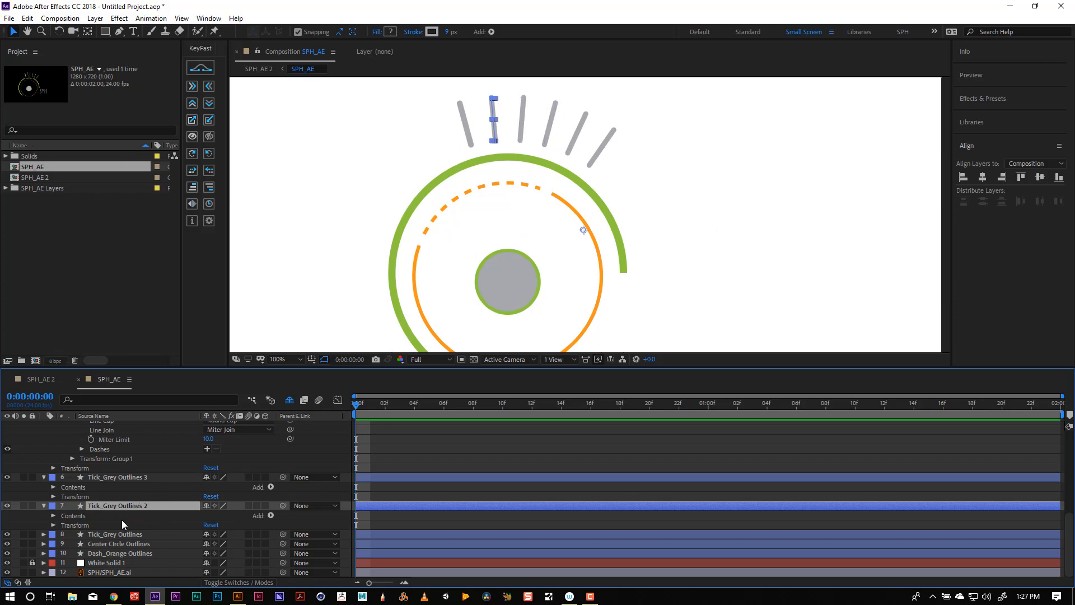
left_click(270, 515)
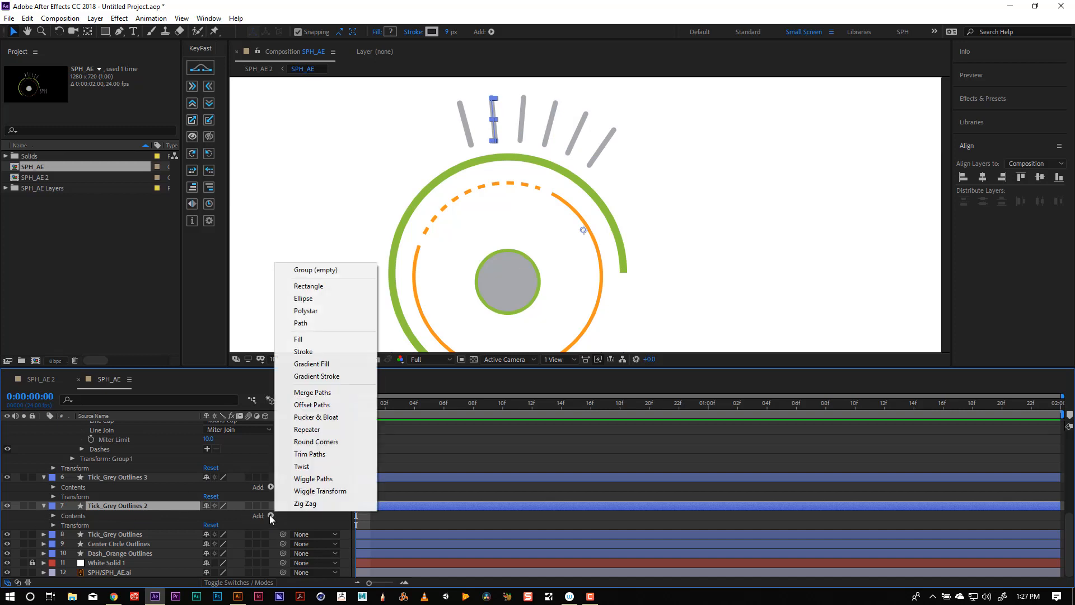
left_click(336, 454)
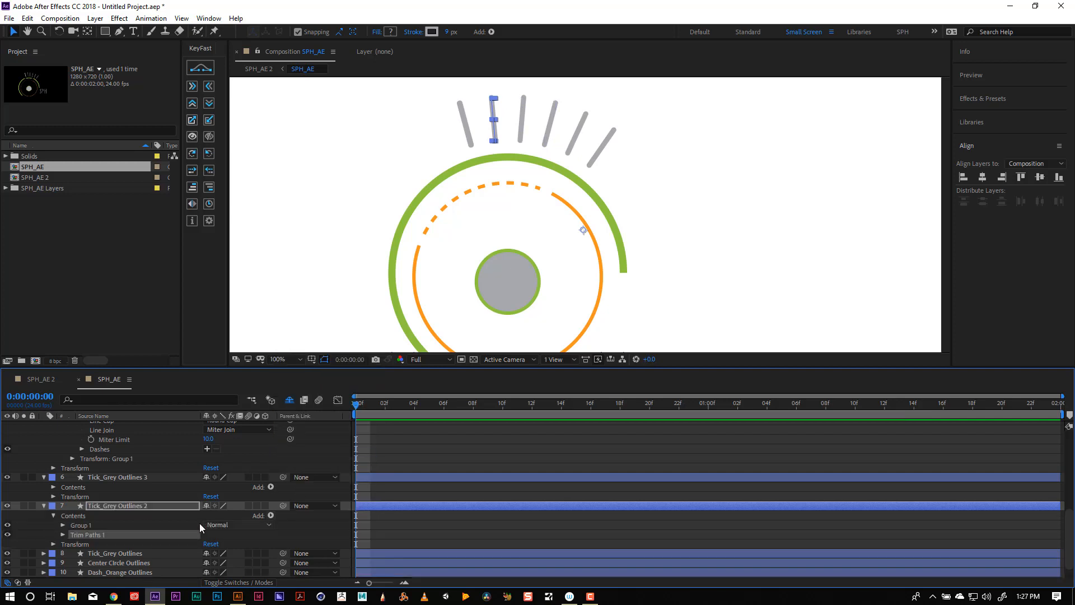
Animate the Trim Paths Start of Tick_Grey Outlines 2 from 100% at 0:00:00:00 to 0% at 0:00:01:00.
left_click(63, 534)
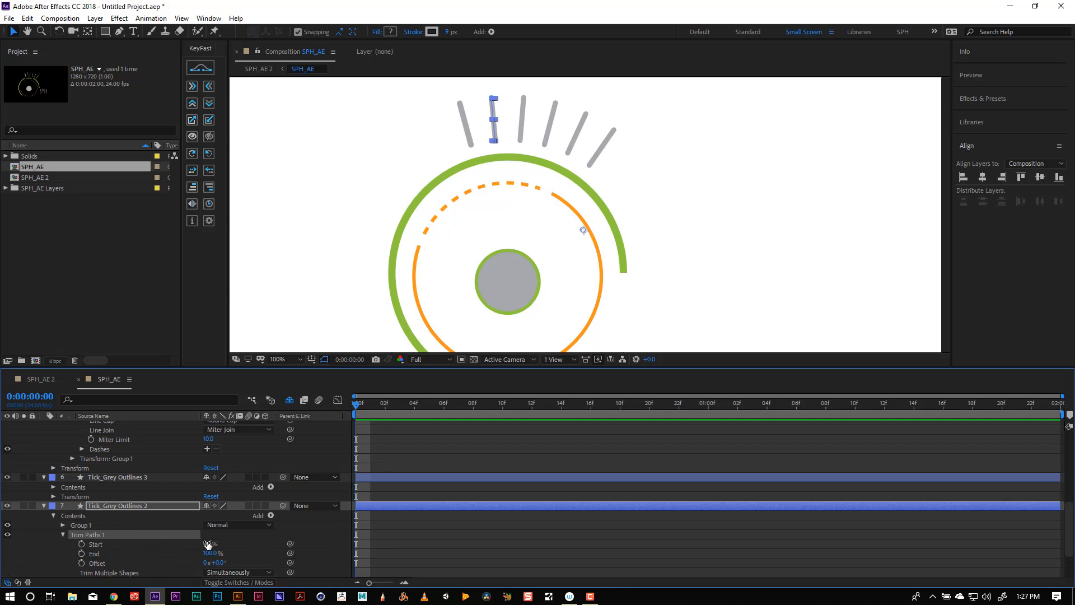
left_click_drag(203, 543, 275, 531)
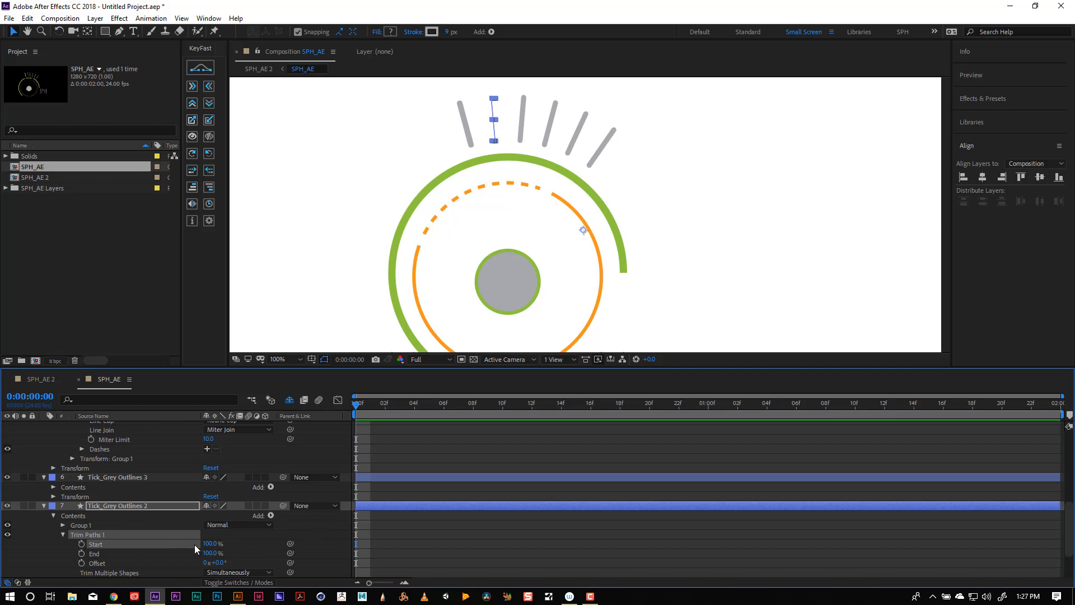
left_click(82, 544)
left_click_drag(575, 403, 708, 442)
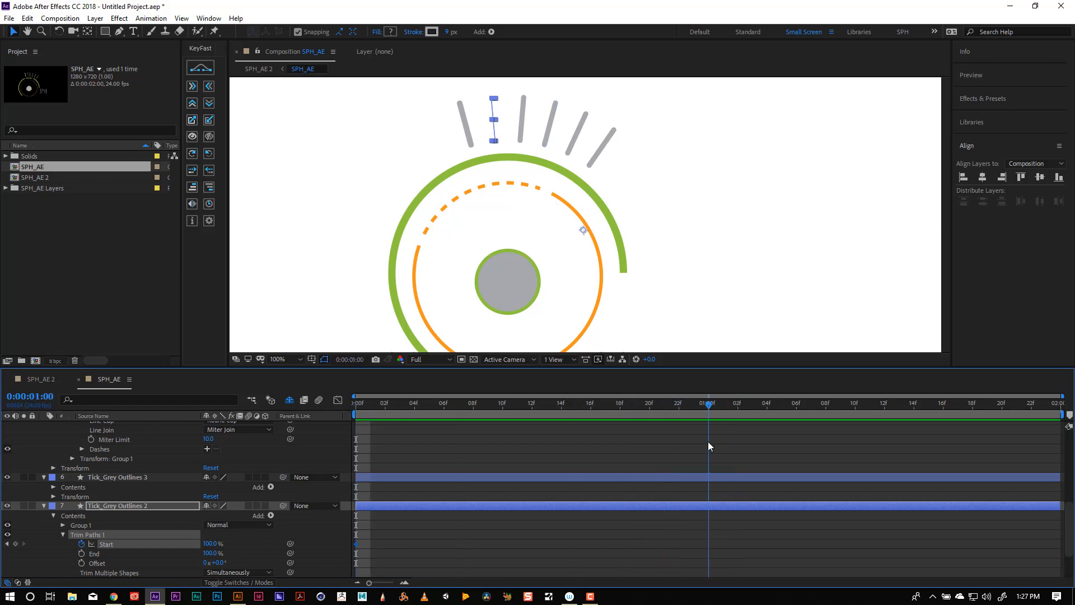
left_click(210, 544)
type("0")
key("Return")
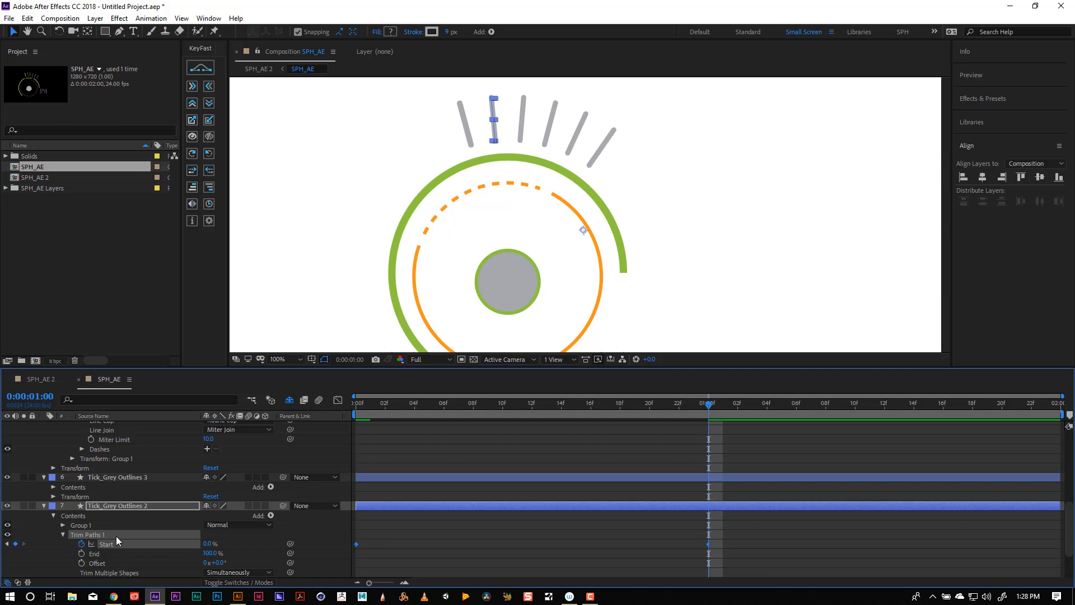
Paste the animated Trim Paths from Tick_Grey Outlines 2 onto Tick_Grey Outlines 3 at frame 0.
left_click(117, 477)
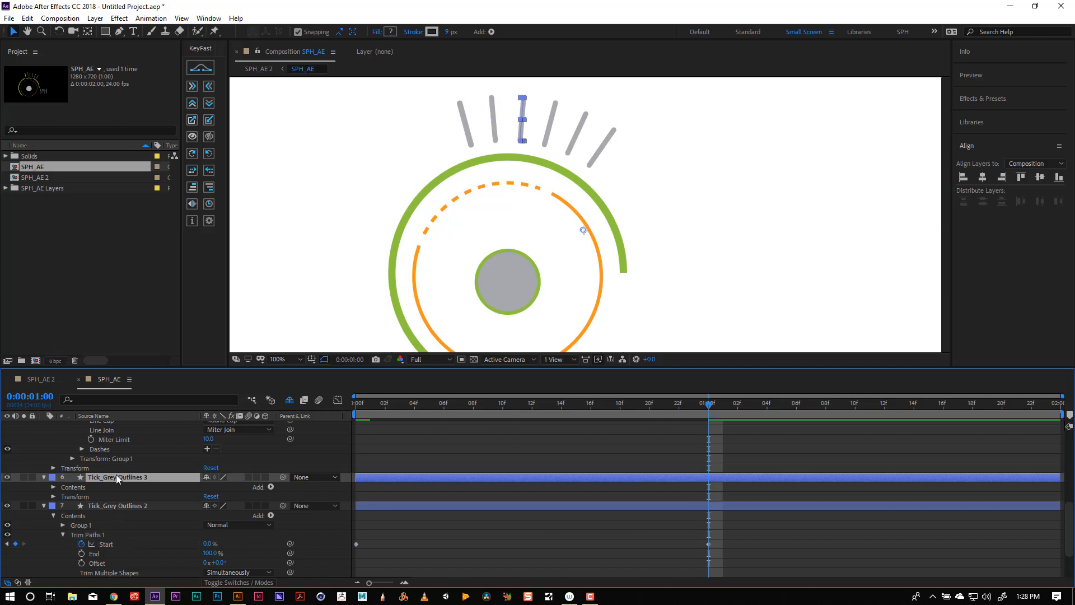
left_click_drag(643, 399, 189, 418)
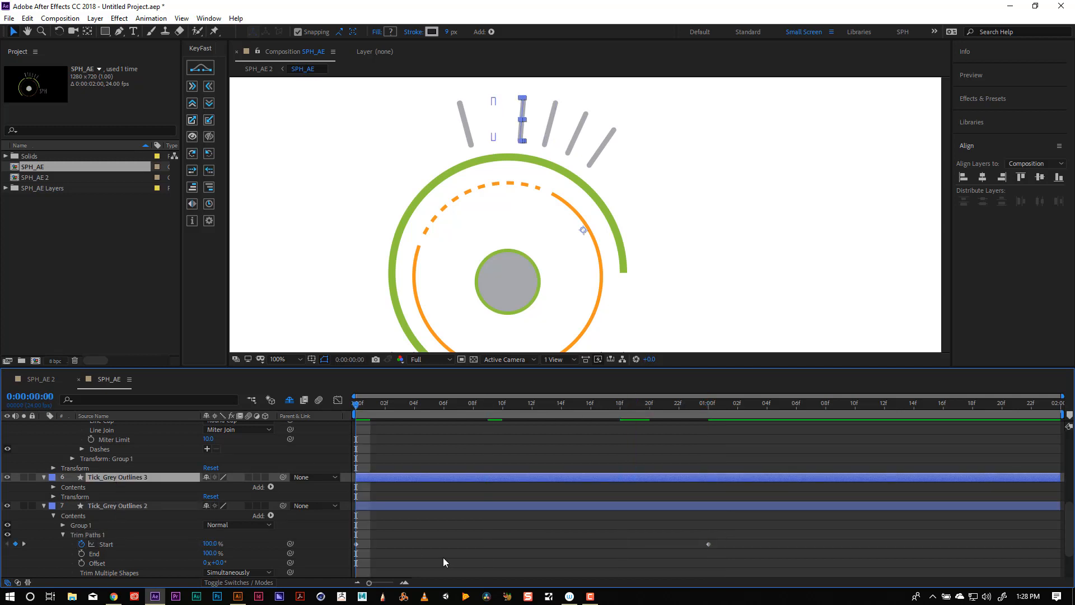
key("ctrl+v")
Collapse Tick_Grey Outlines 4 and 5, and paste the animated Trim Paths onto Tick_Grey Outlines 4, 5 and 6 at frame 0.
scroll(116, 466, "up", 2)
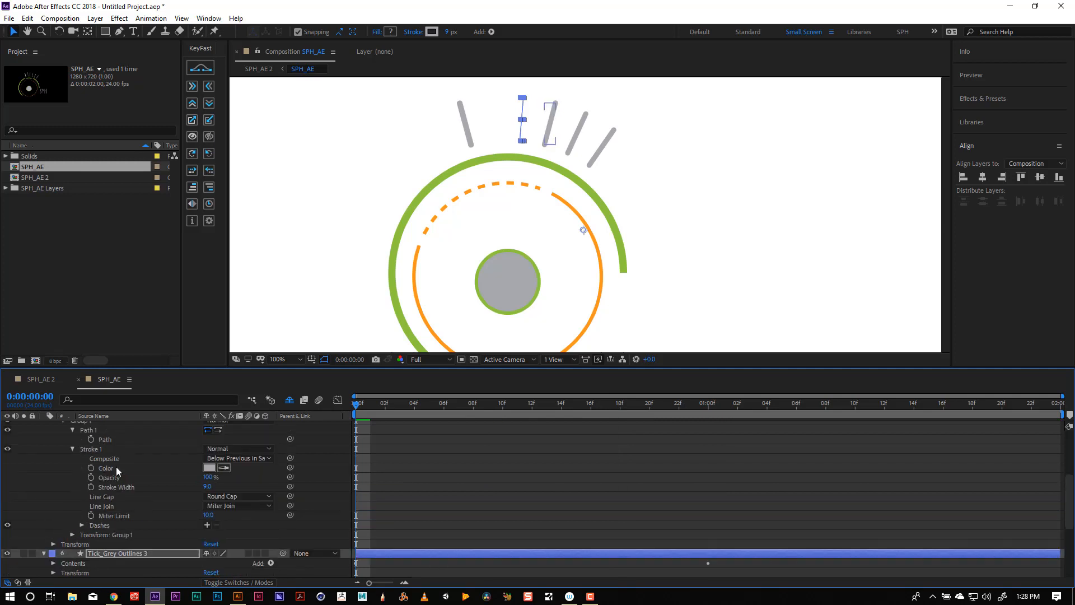
scroll(116, 466, "up", 2)
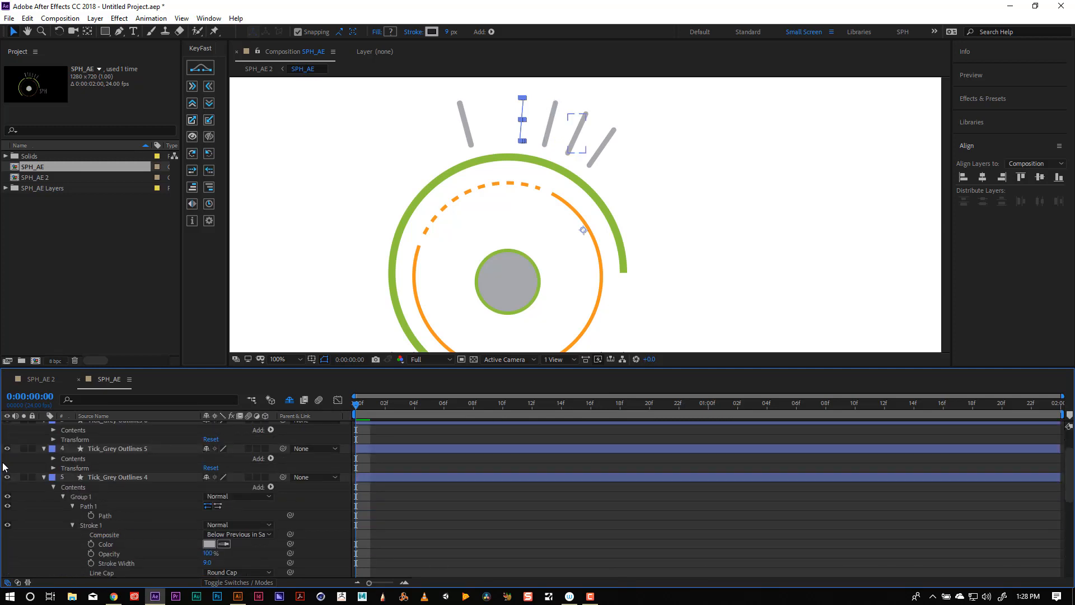
left_click(44, 478)
left_click(45, 453)
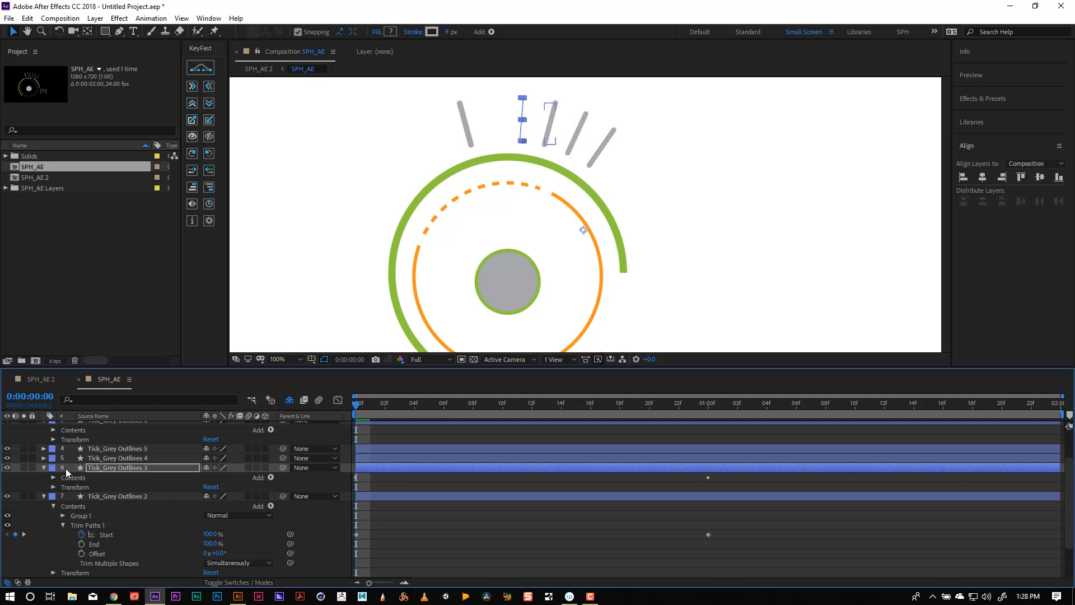
left_click(113, 458)
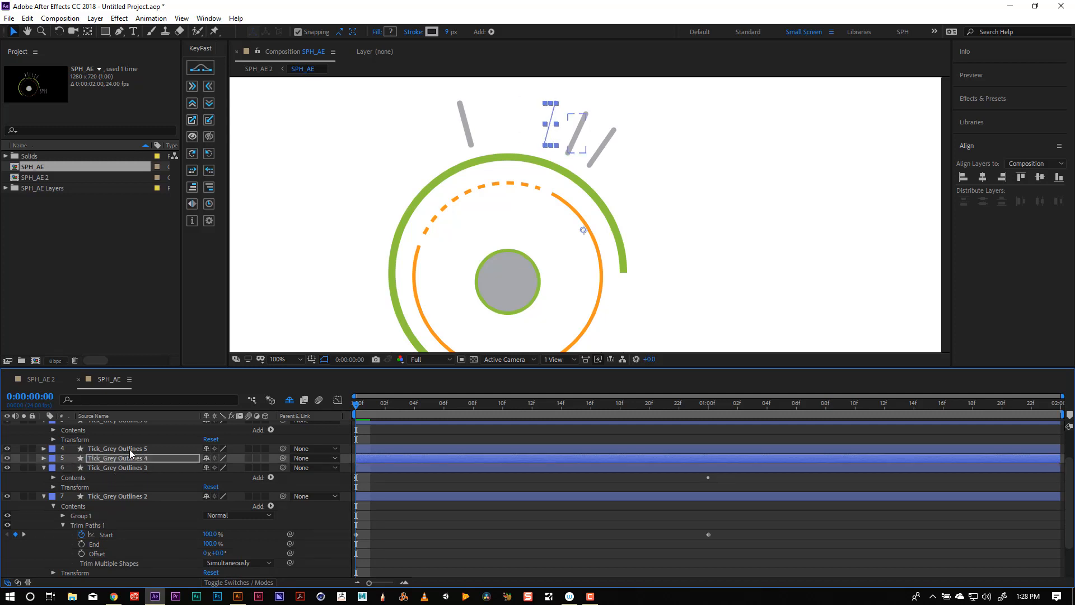
left_click(129, 450)
scroll(129, 462, "up", 3)
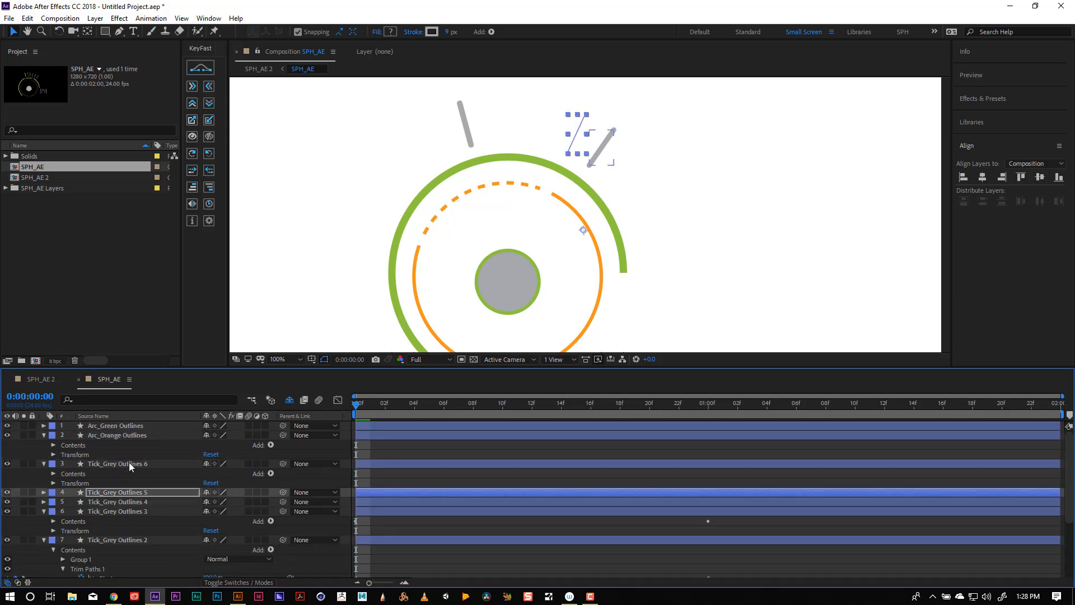
left_click(128, 463)
key("ctrl+v")
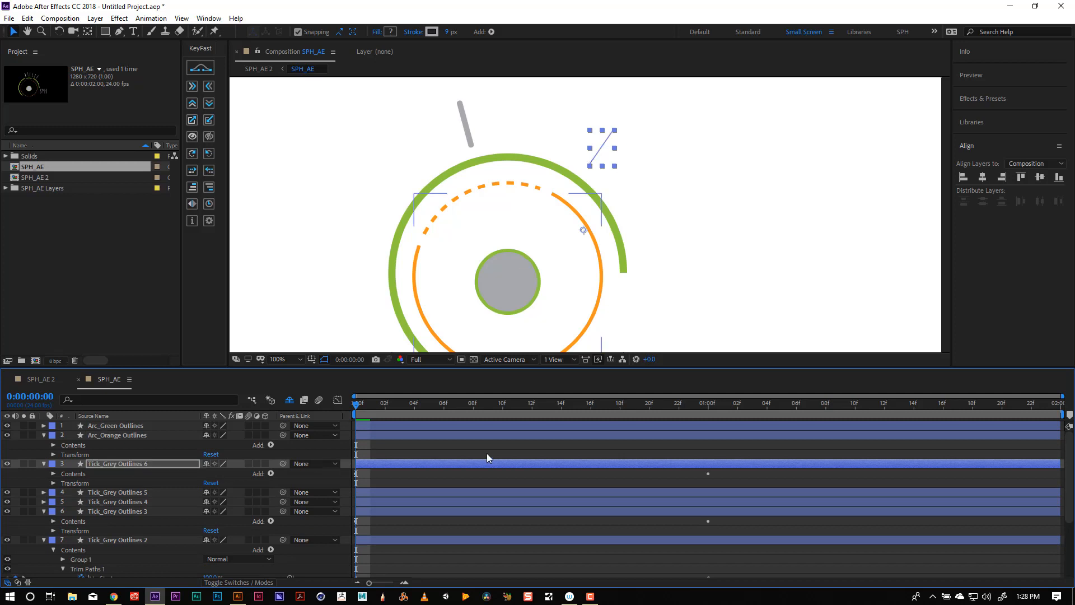
Preview the trim animation of the grey ticks.
left_click(631, 404)
key("space")
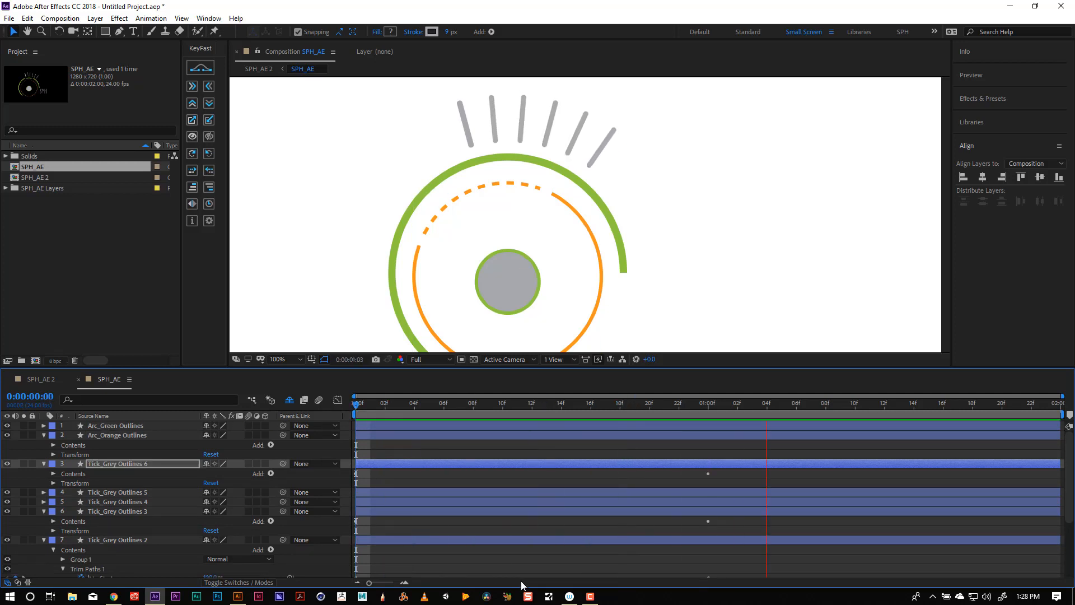
key("space")
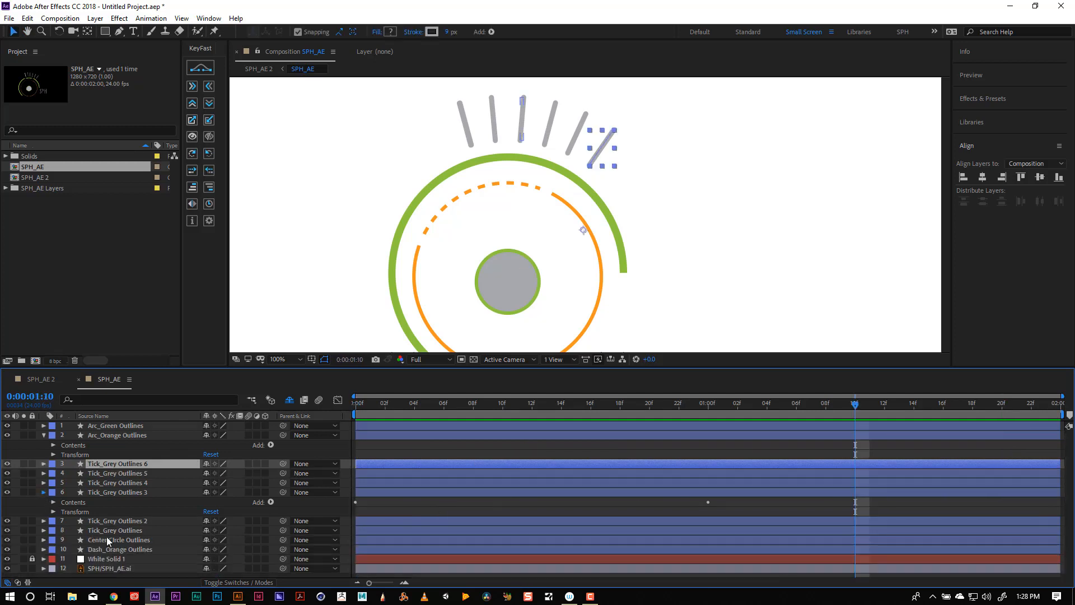
Reveal the keyframes of Tick_Grey Outlines 2 through 6 and move their ending Start keyframes to frame 10.
left_click(44, 492)
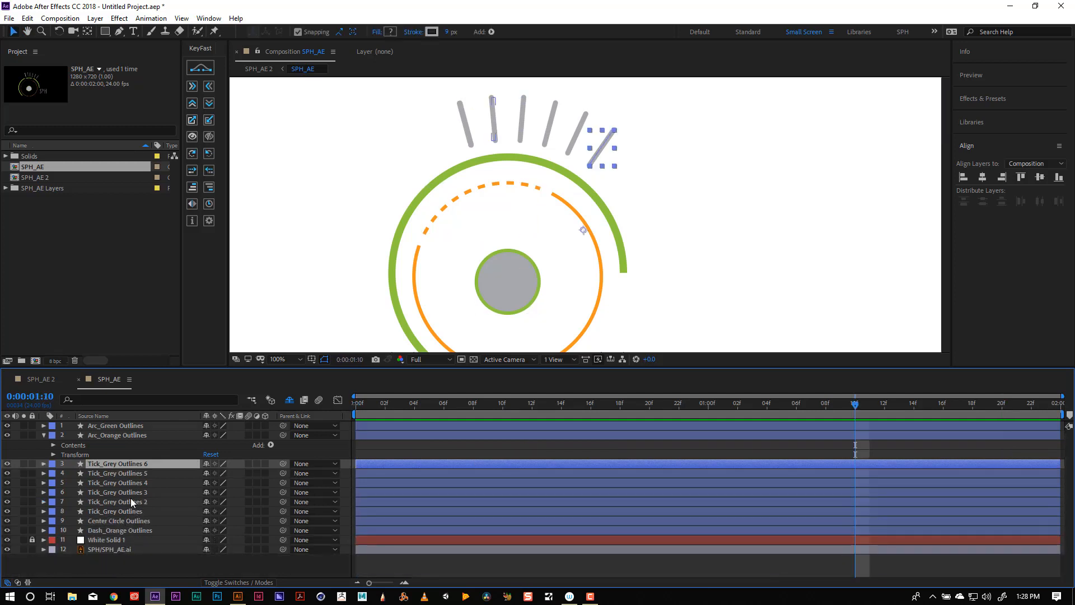
left_click(126, 501, "shift")
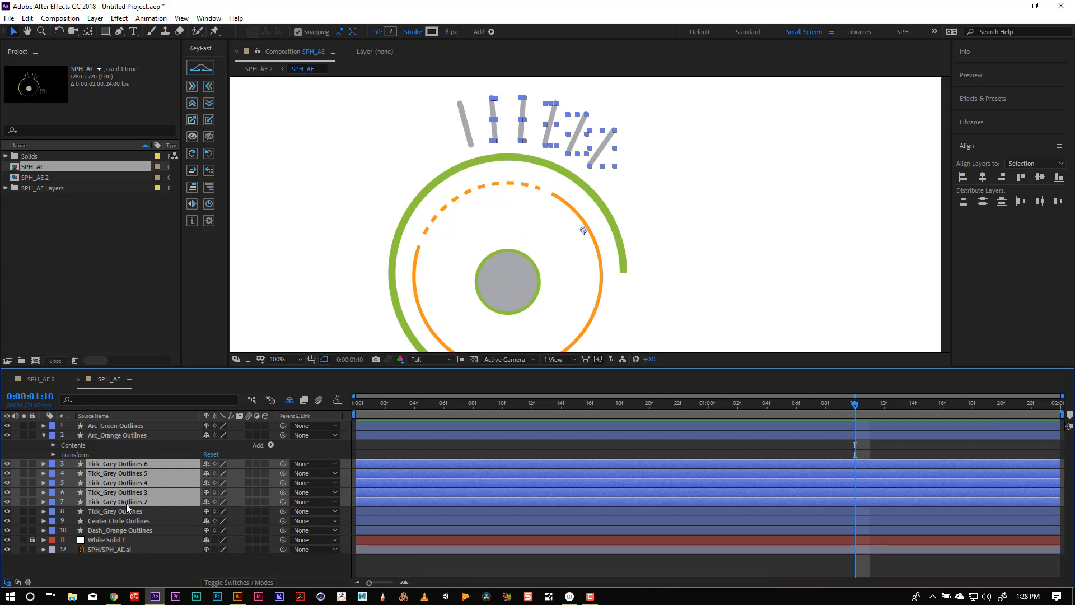
key("u")
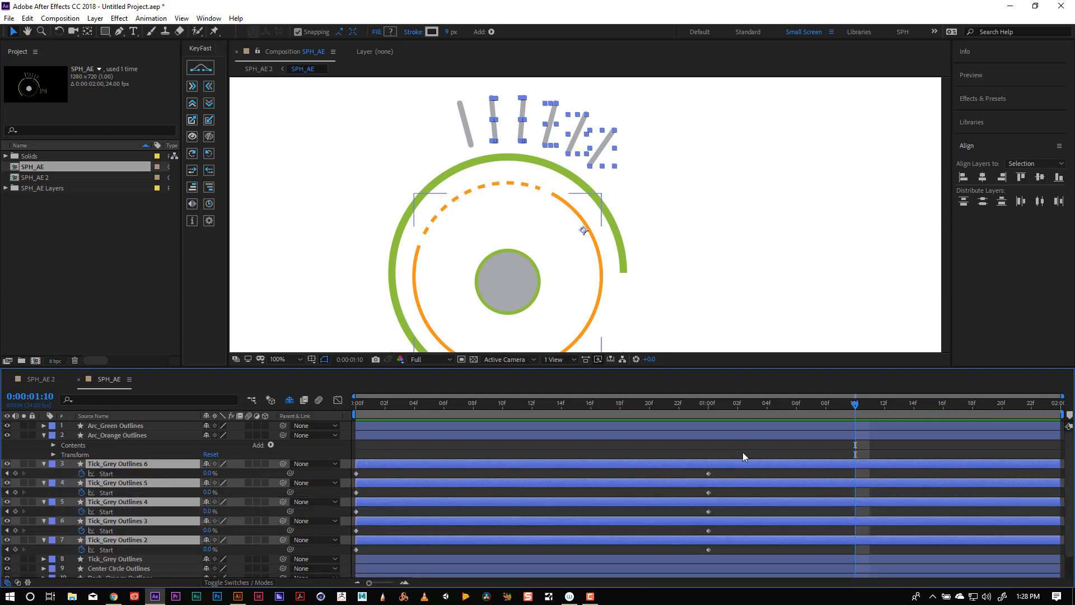
left_click_drag(731, 574, 680, 445)
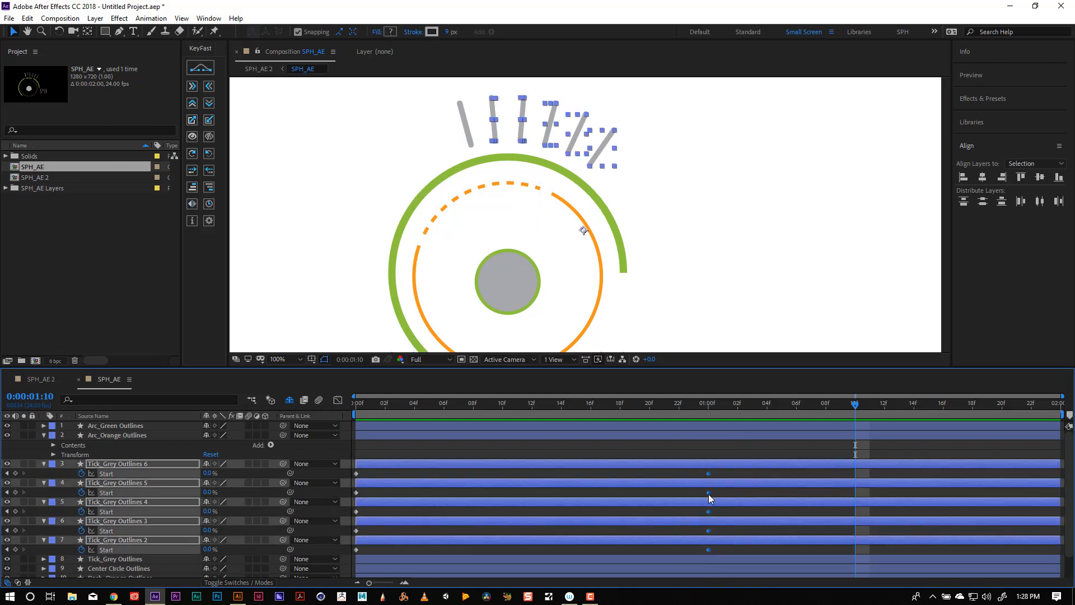
left_click_drag(708, 493, 502, 504)
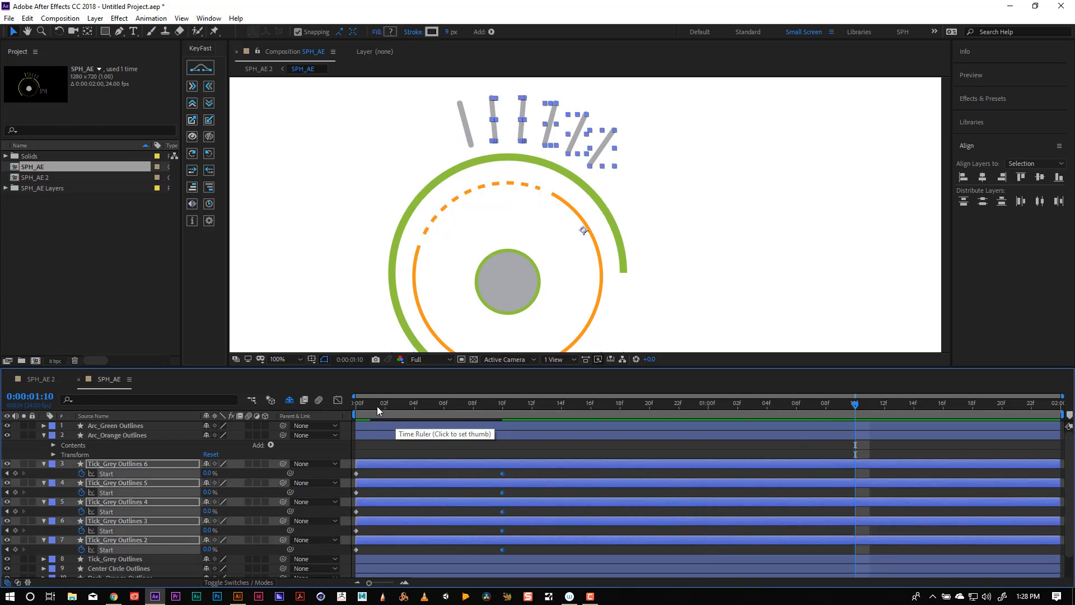
Return to frame 0 and apply Easy Ease to the Start keyframes of Tick_Grey Outlines 2 through 6.
mouse_move(383, 408)
left_mouse_down()
mouse_move(485, 409)
mouse_move(661, 435)
mouse_move(220, 437)
left_mouse_up()
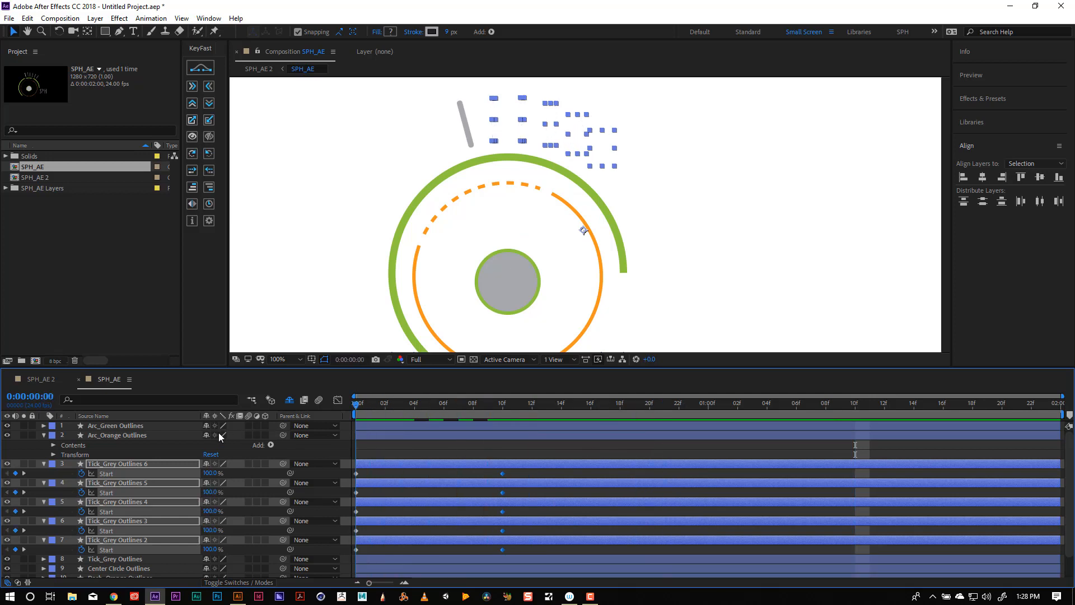
right_click(502, 473)
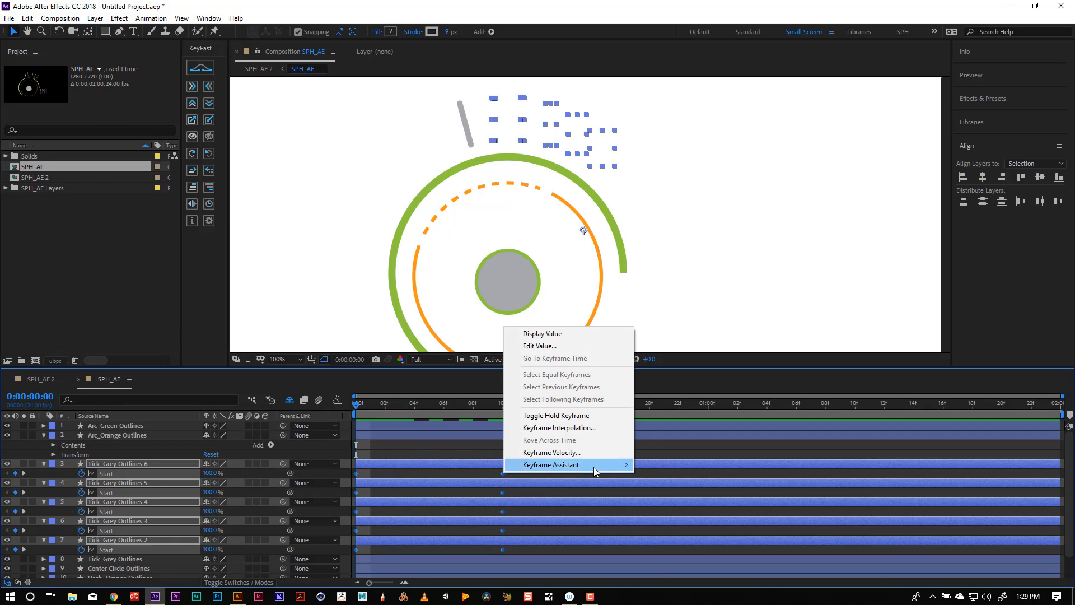
mouse_move(593, 467)
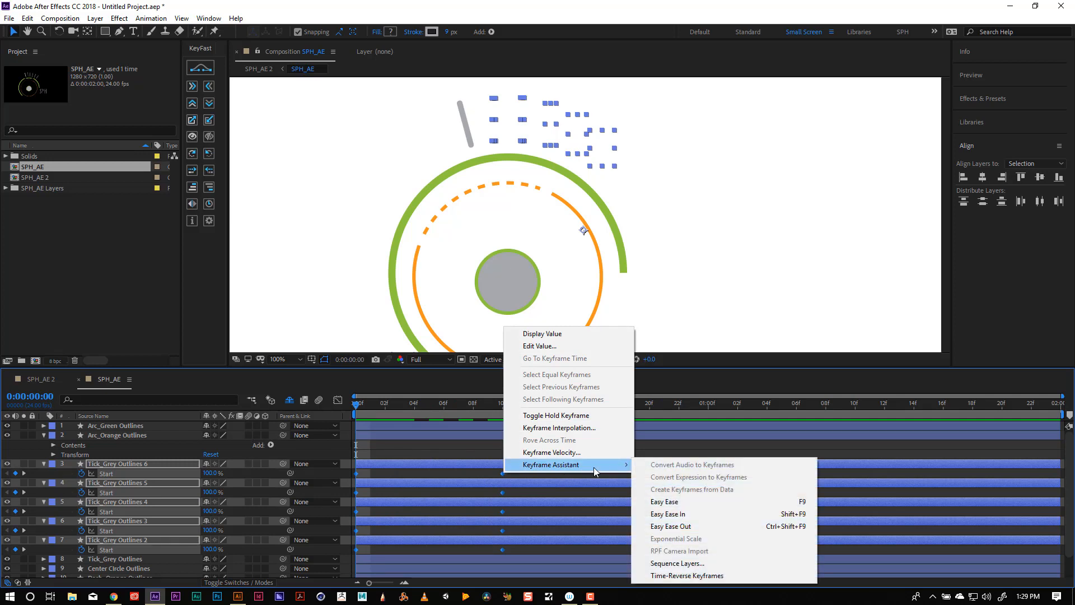
left_click(711, 502)
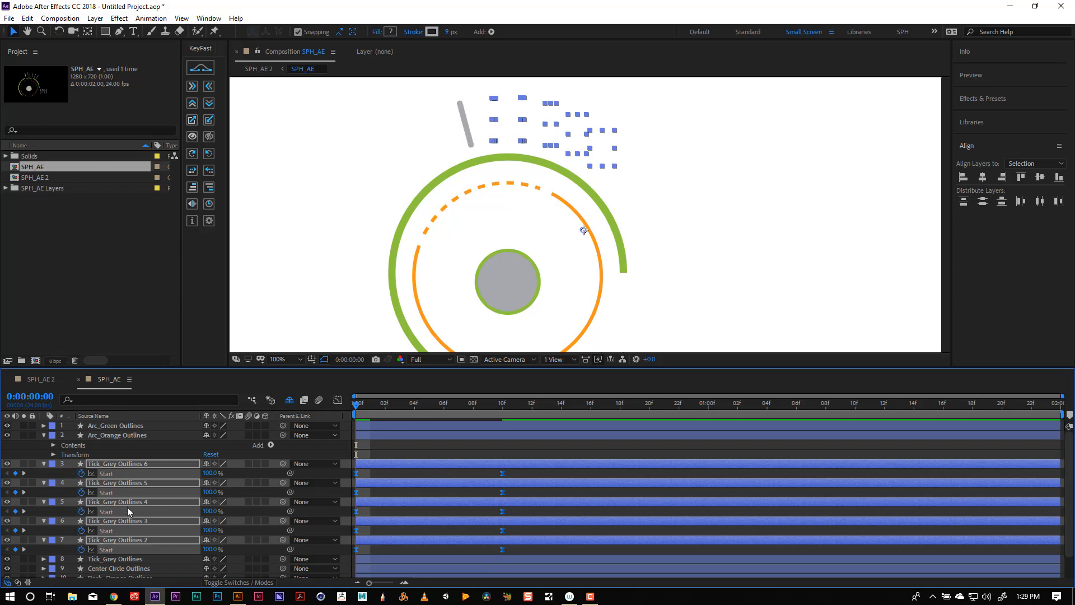
Select Tick_Grey Outlines 6 through 2 and stagger them one frame apart with KeyFast, with Tick_Grey Outlines 2 starting first.
left_click(412, 466)
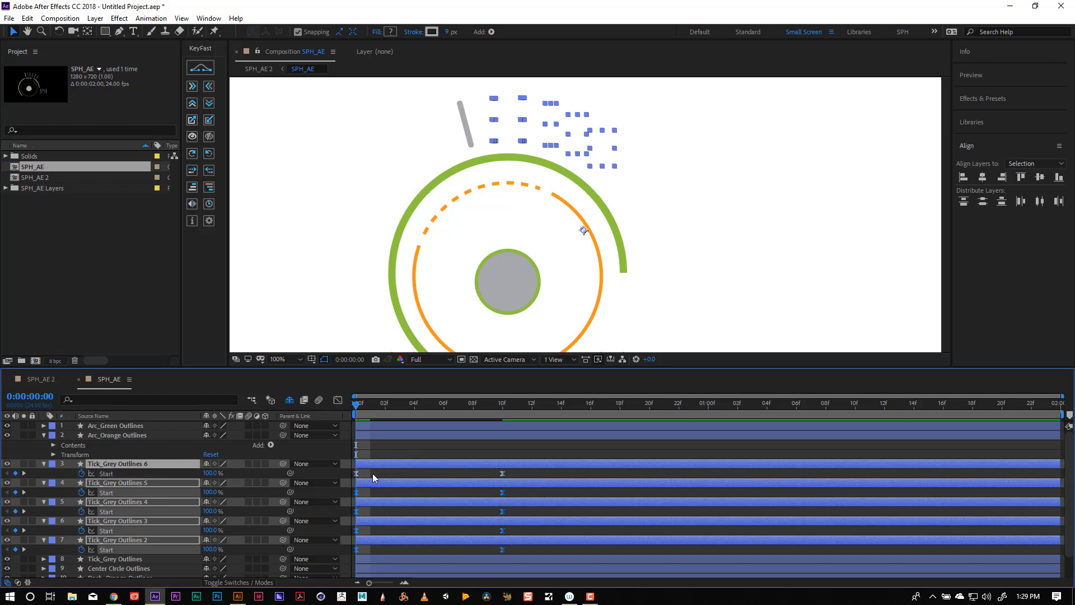
mouse_move(424, 464)
left_mouse_down()
mouse_move(449, 463)
mouse_move(421, 466)
left_mouse_up()
left_click(383, 538)
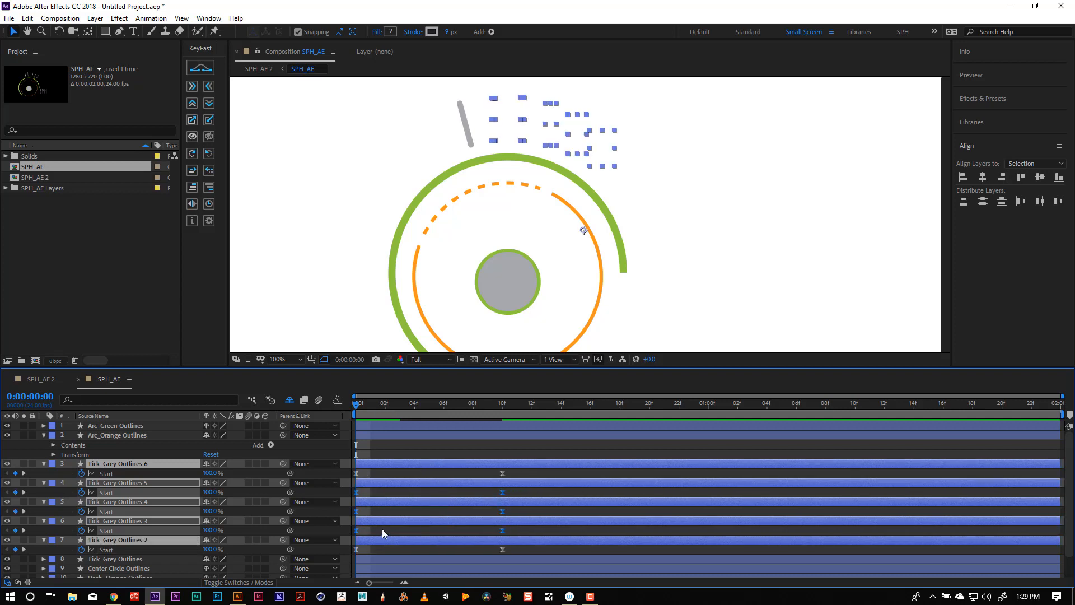
left_click(134, 464)
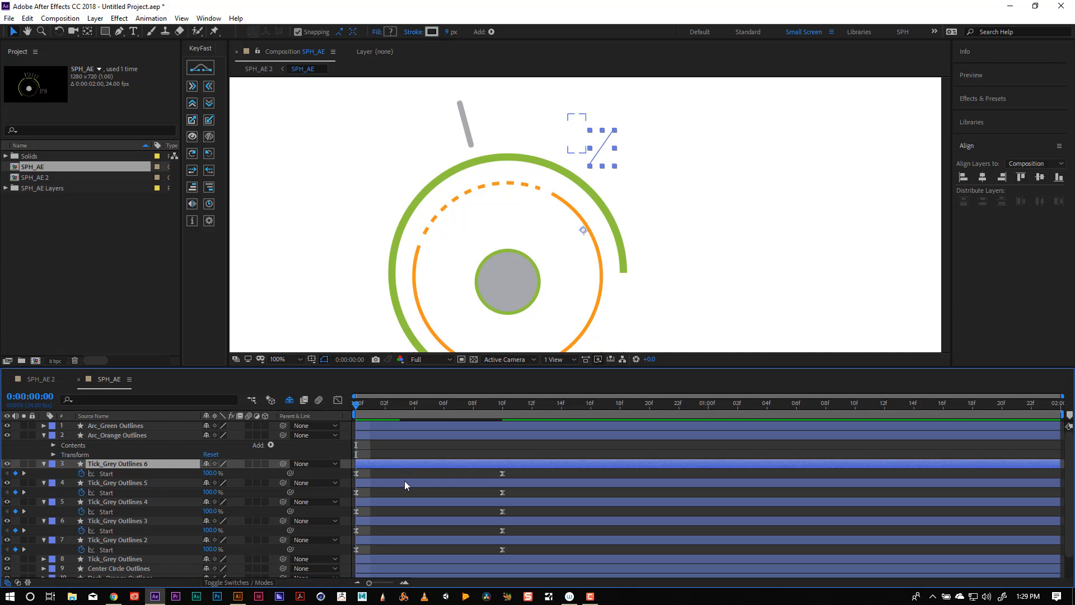
left_click(428, 483, "ctrl")
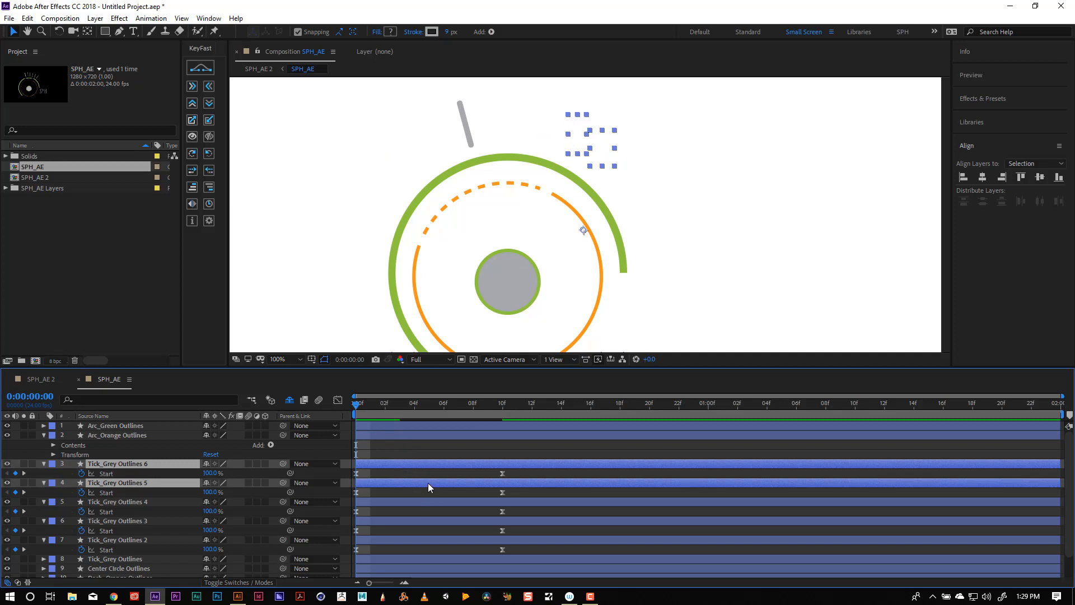
left_click(421, 502, "ctrl")
left_click(425, 521, "ctrl")
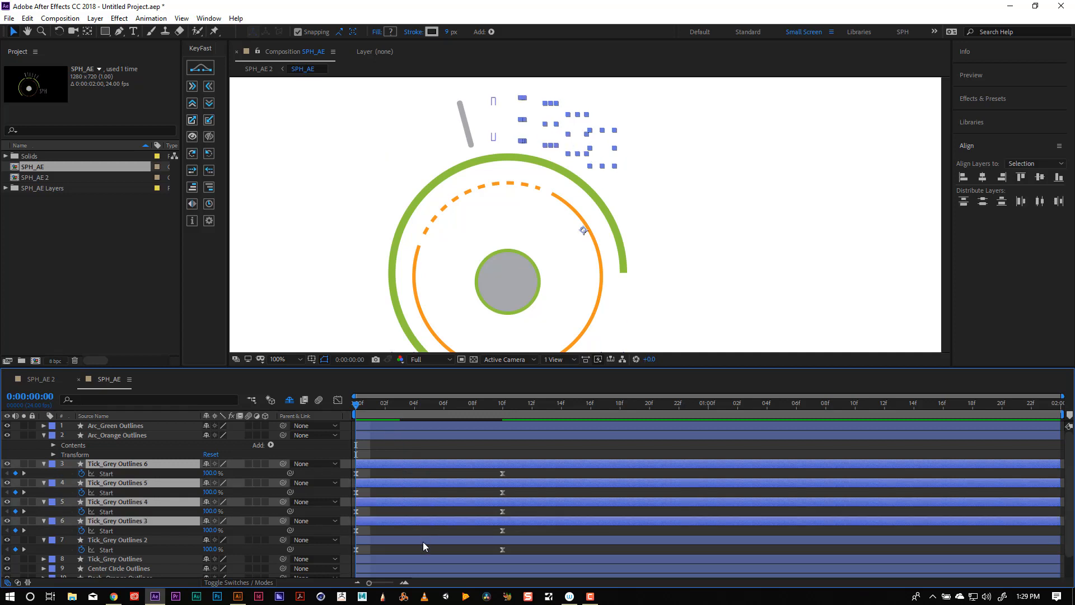
left_click(422, 541, "ctrl")
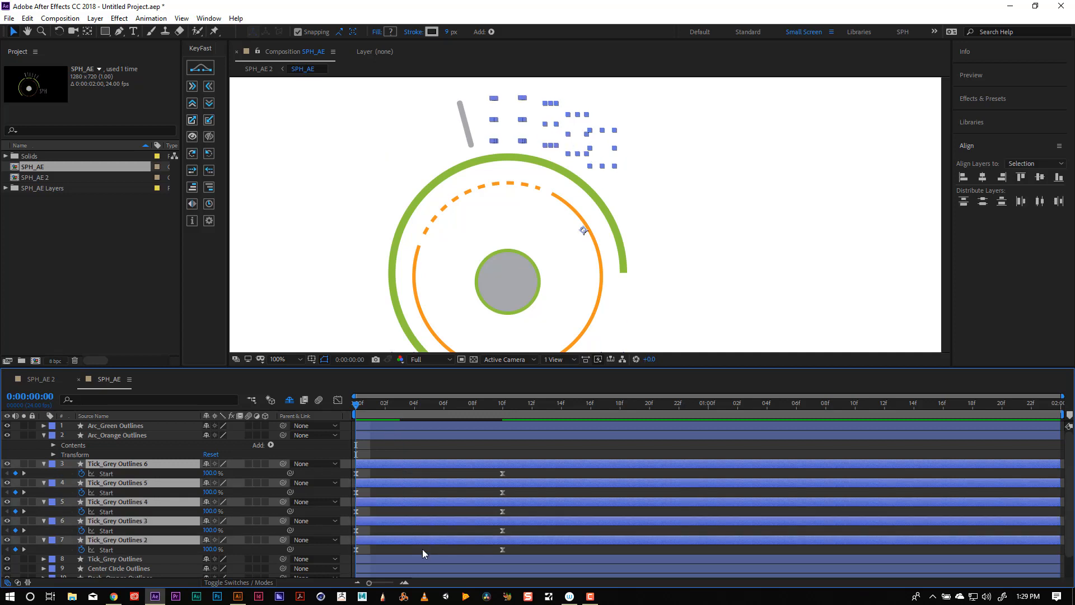
left_click(196, 189)
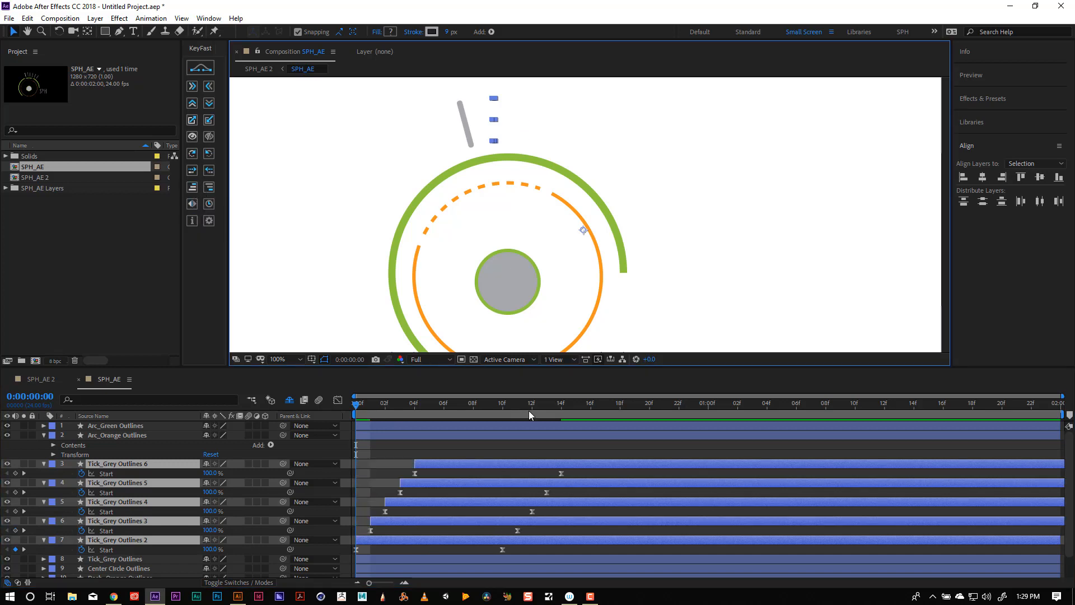
Preview the one-frame stagger of the grey ticks, return to frame 0 and undo the stagger.
key("space")
key("space")
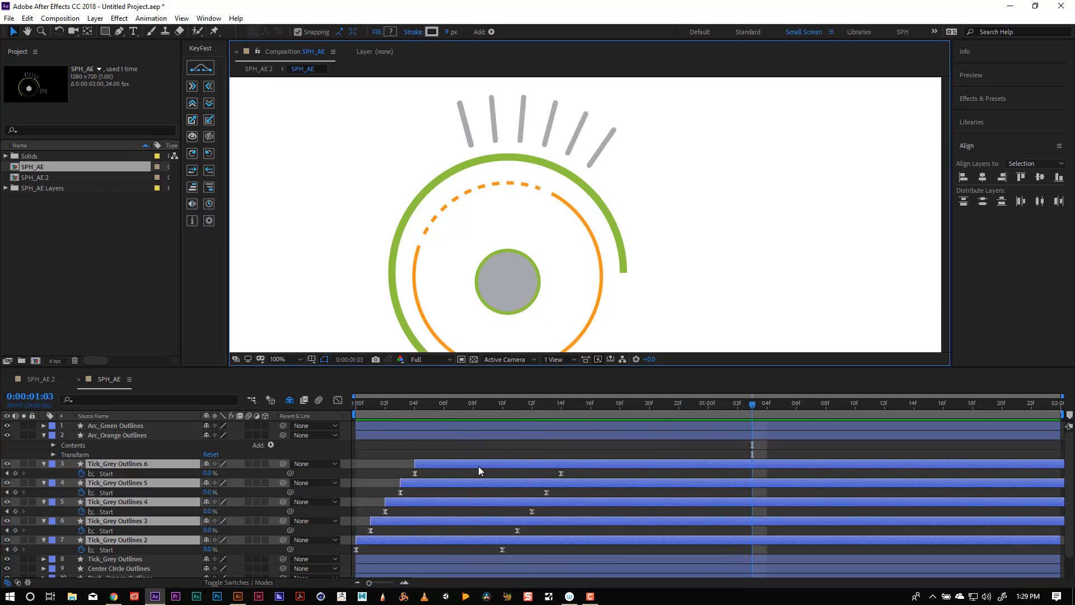
key("Home")
key("ctrl+z")
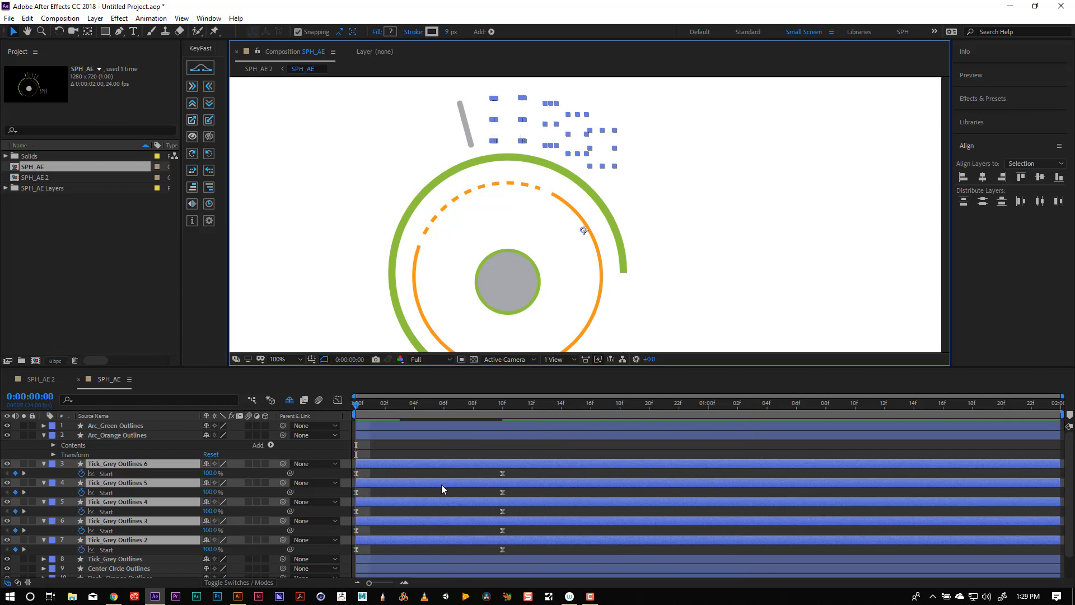
Try to shift the five selected tick layers together one frame later, and undo the shift.
left_click(427, 464)
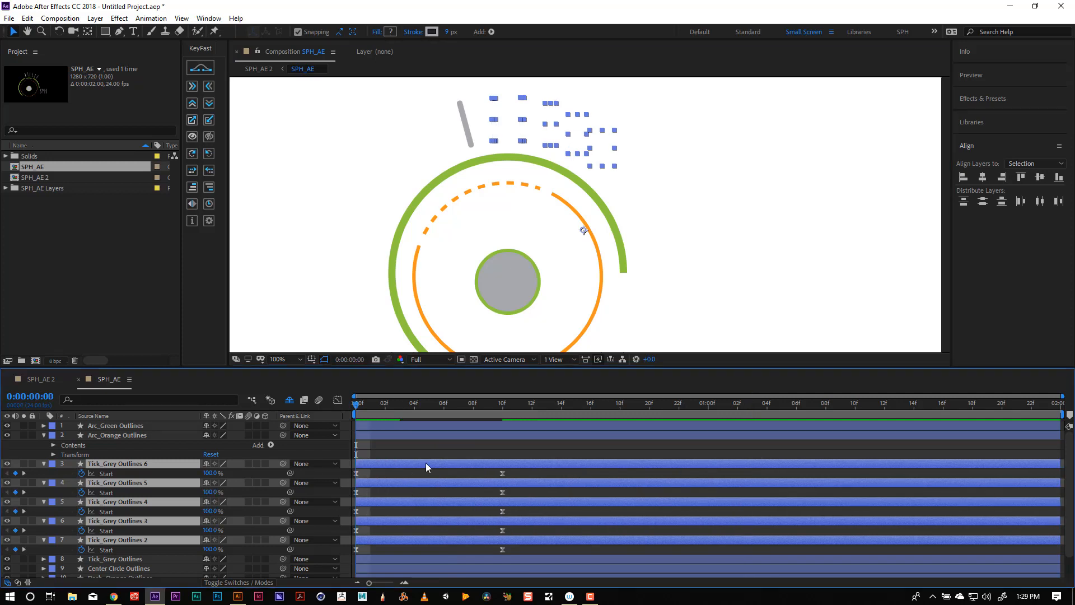
mouse_move(426, 462)
left_mouse_down()
mouse_move(473, 457)
mouse_move(445, 463)
left_mouse_up()
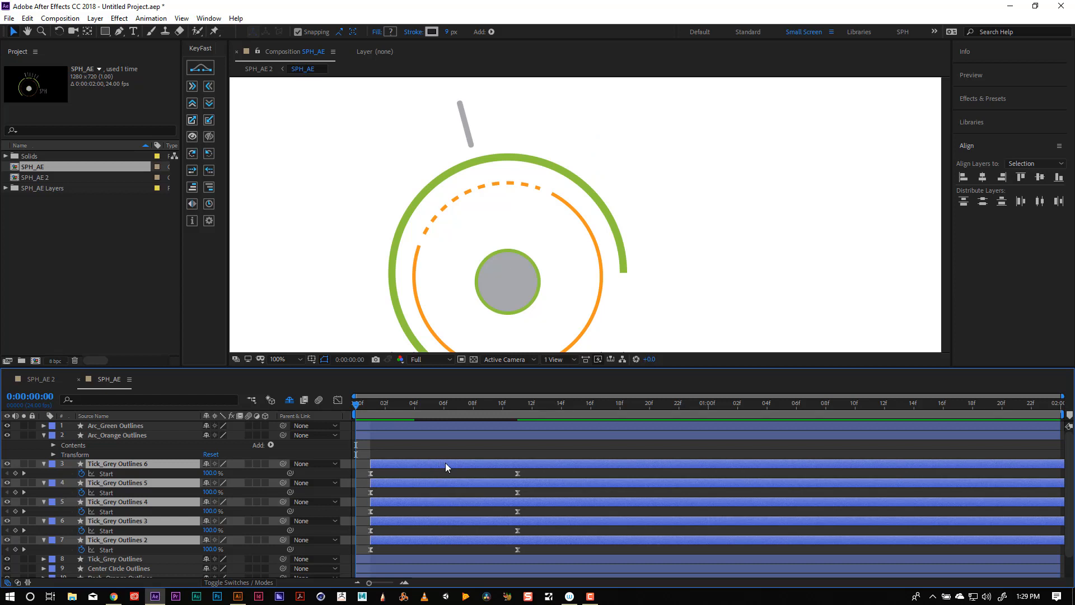
key("ctrl+z")
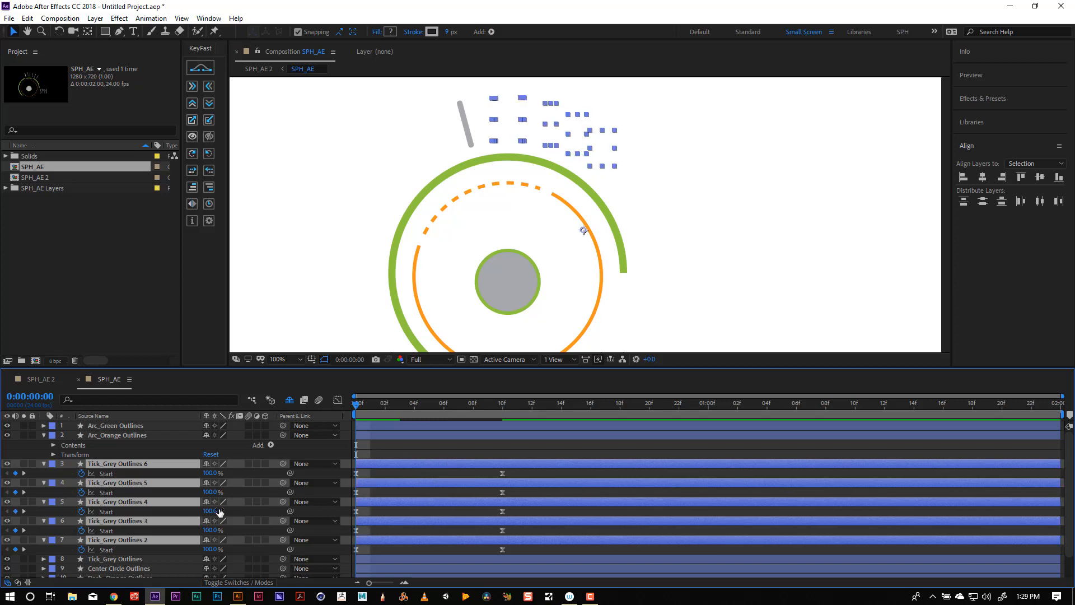
Offset Tick_Grey Outlines 3, 4, 5 and 6 to start at frames 2, 5, 8 and 11, and preview the staggered reveal.
left_click(150, 451)
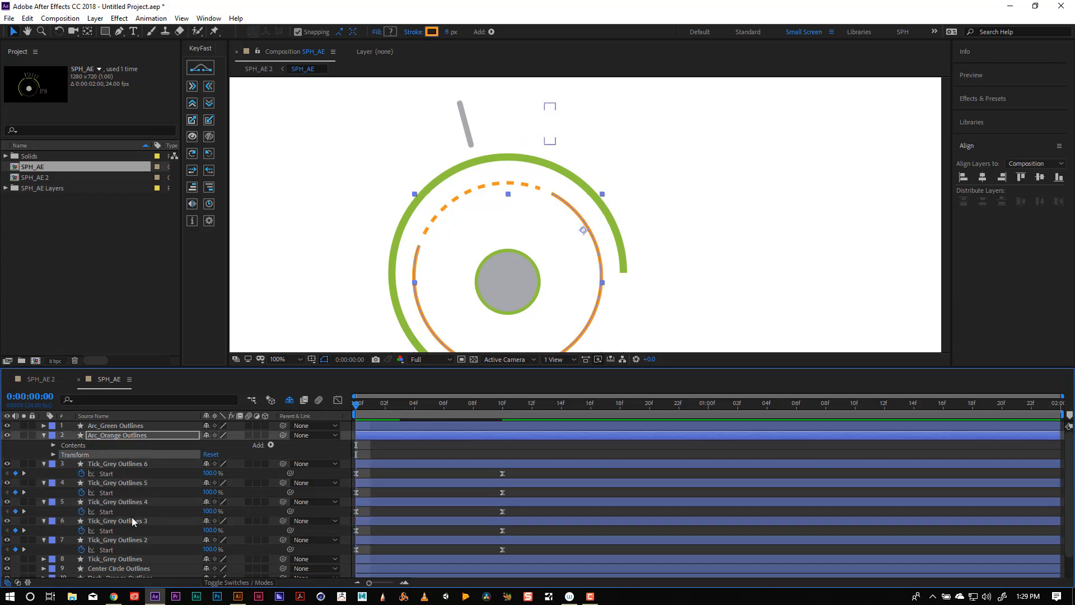
left_click(163, 521)
left_click_drag(404, 520, 431, 520)
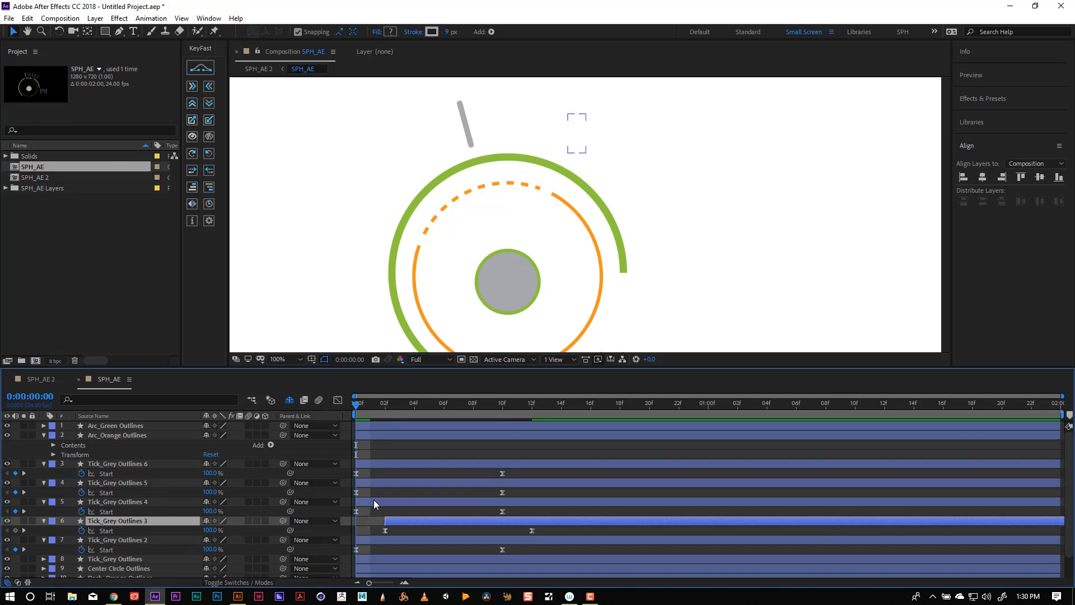
left_click_drag(373, 502, 697, 464)
key("space")
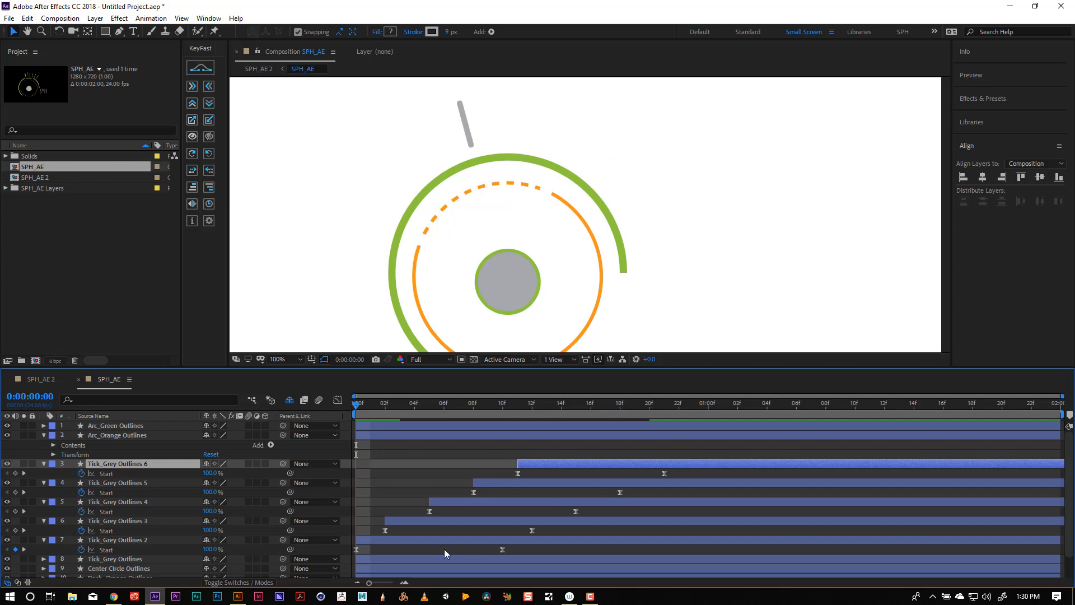
key("space")
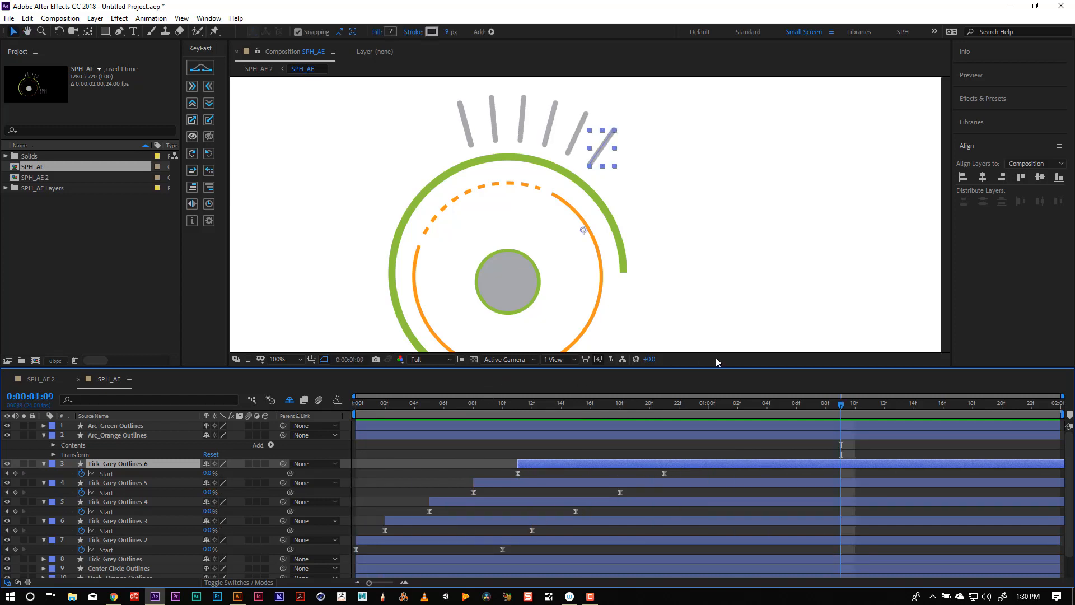
Expand the stroke settings of Arc_Green Outlines and change its line cap to Round Cap.
left_click(424, 197)
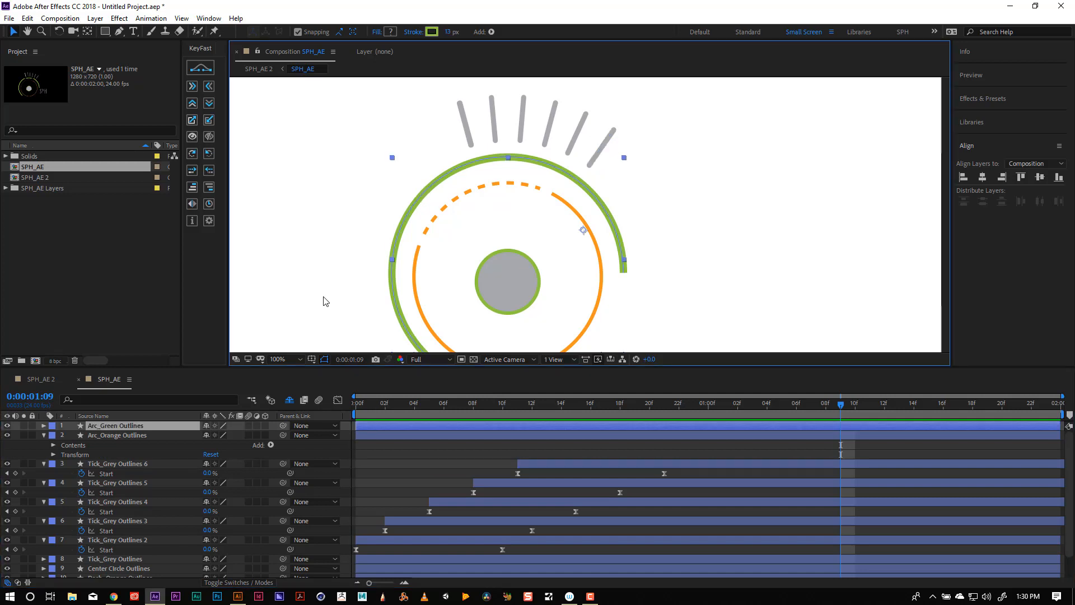
left_click(44, 427)
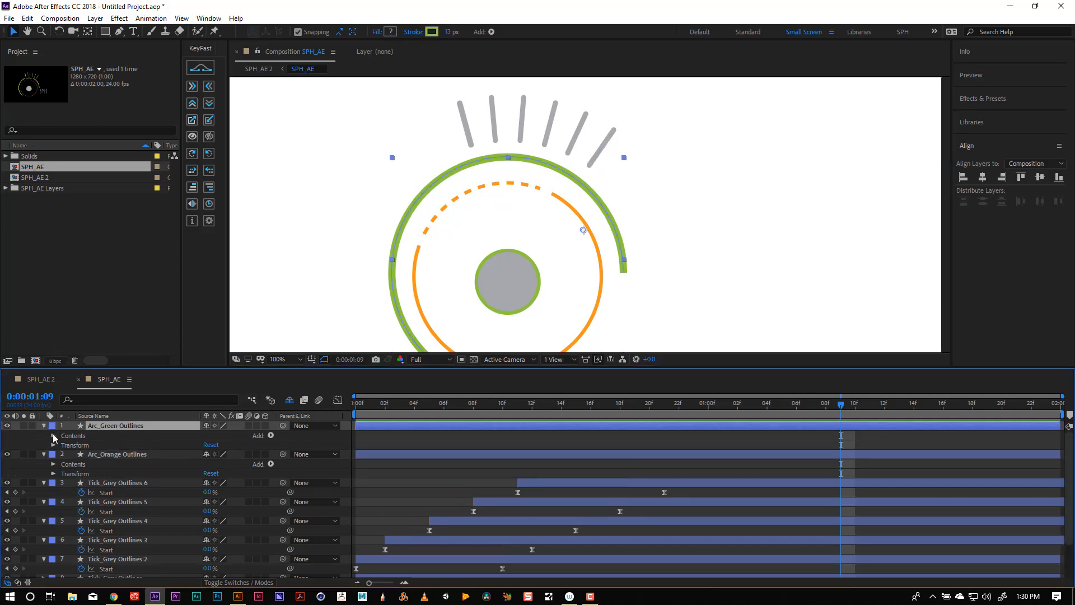
left_click(54, 436)
left_click(57, 446)
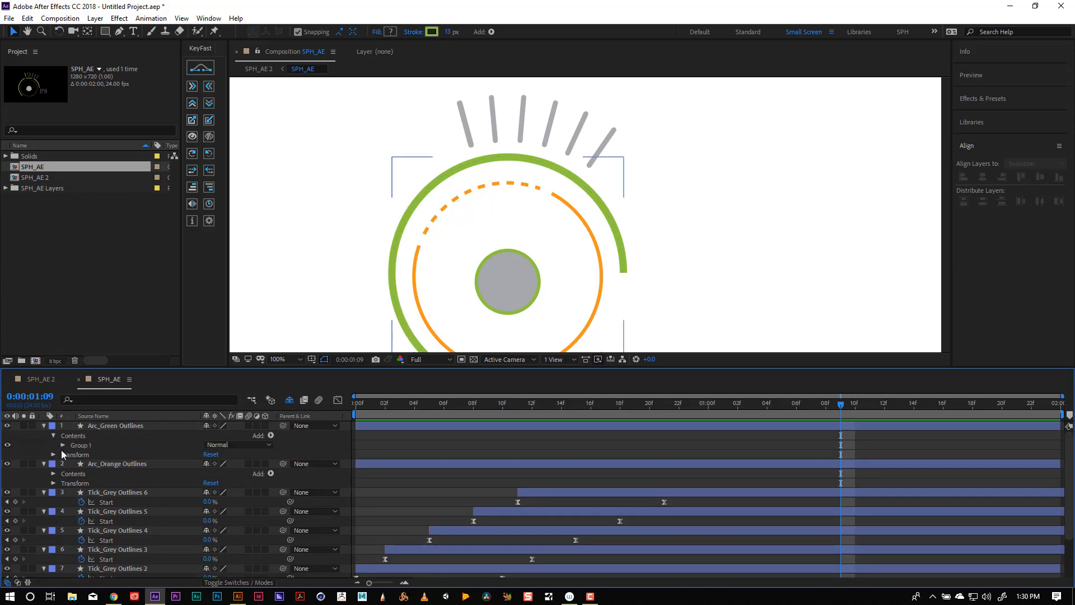
left_click(63, 446)
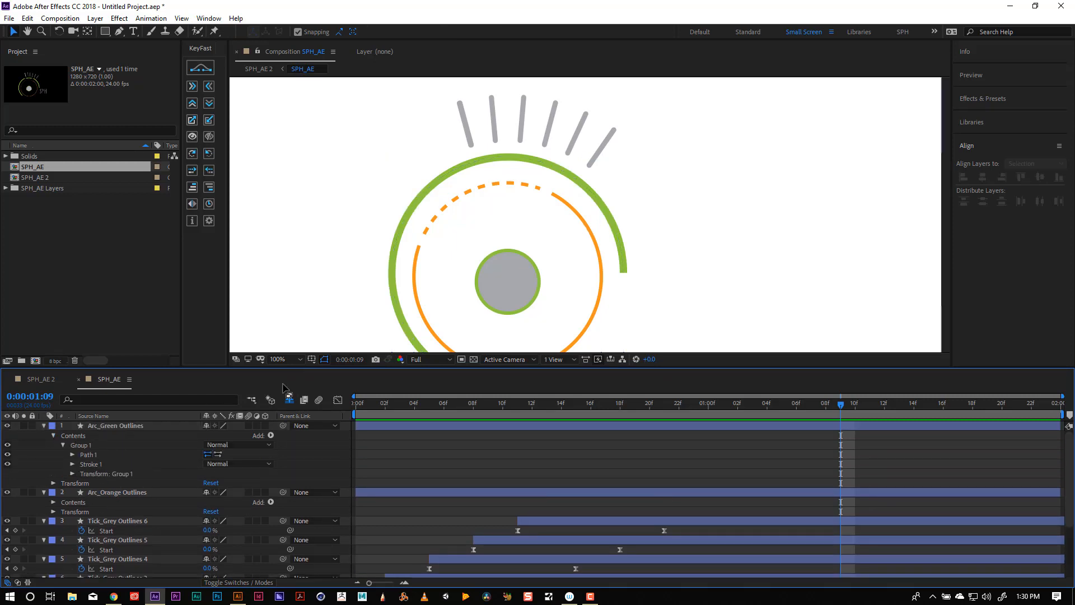
left_click(73, 465)
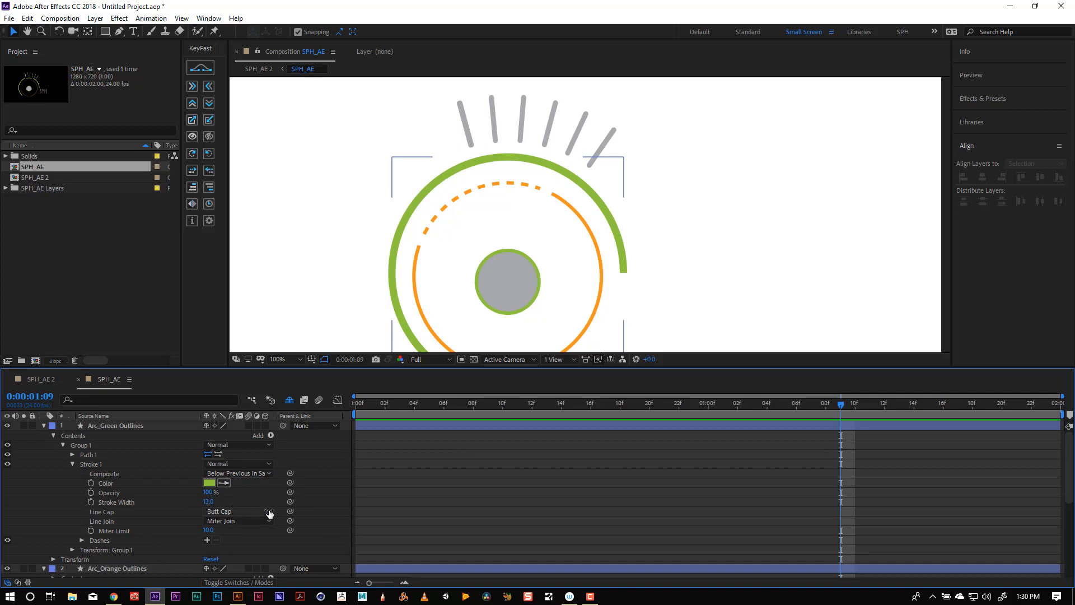
left_click(250, 514)
left_click(253, 537)
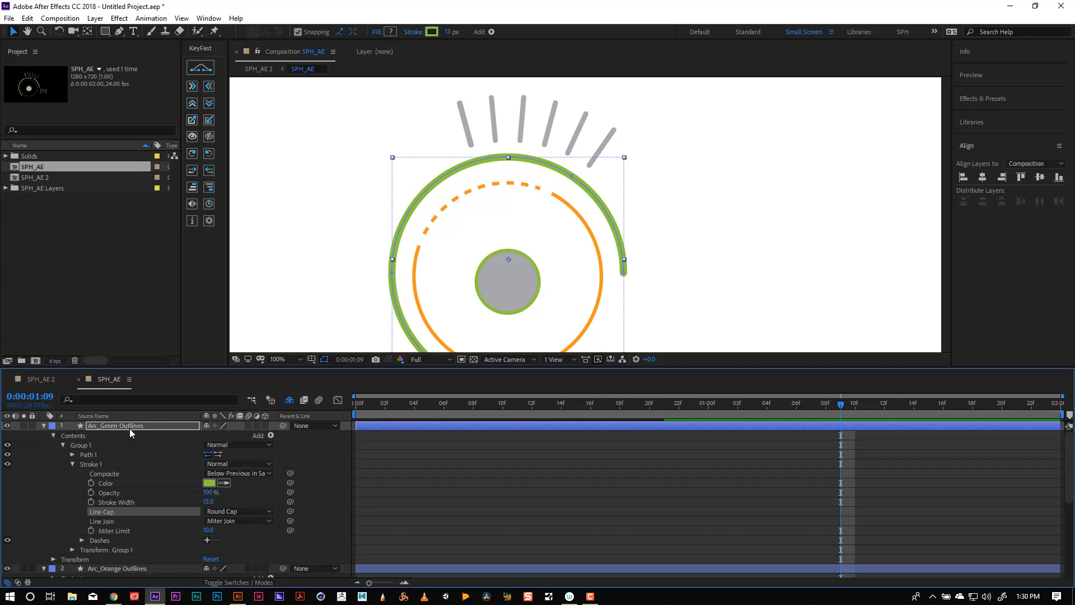
Add Trim Paths to the green arc's group and test its End and Start values, bringing both to 100%.
left_click(272, 436)
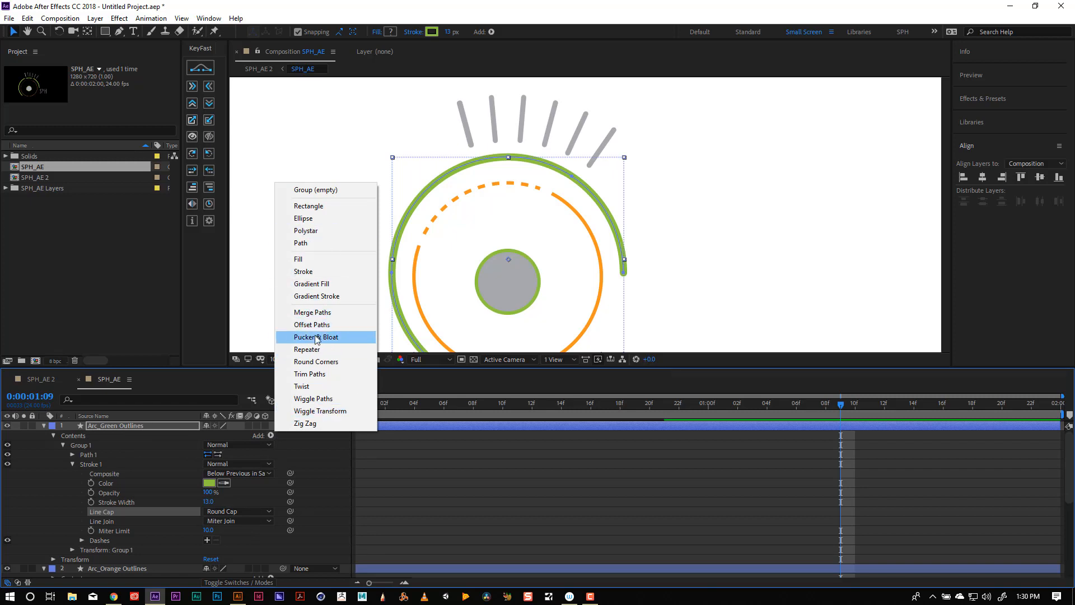
left_click(323, 375)
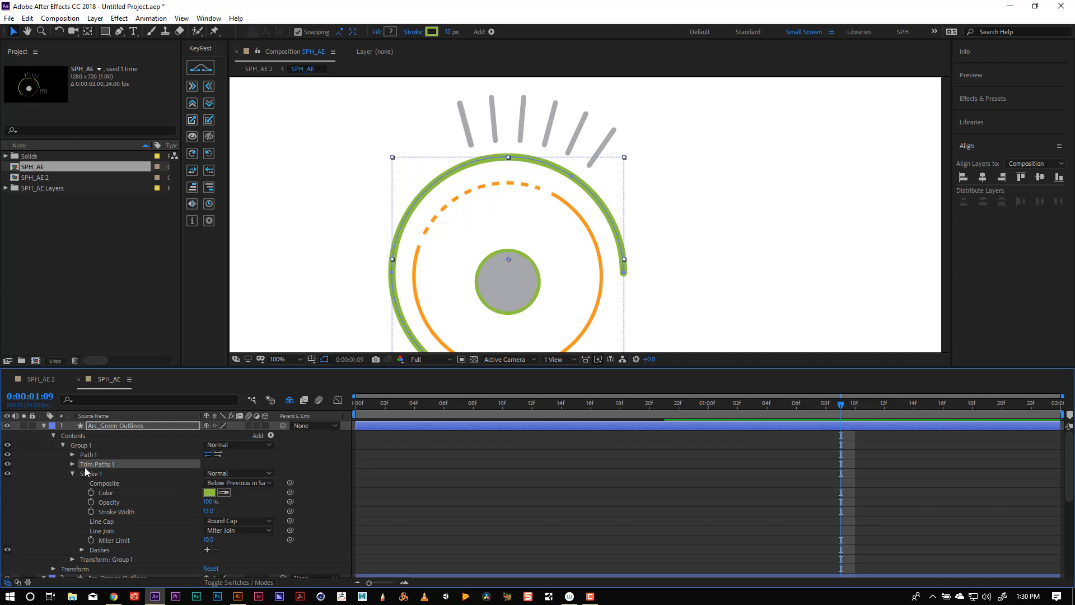
left_click(72, 464)
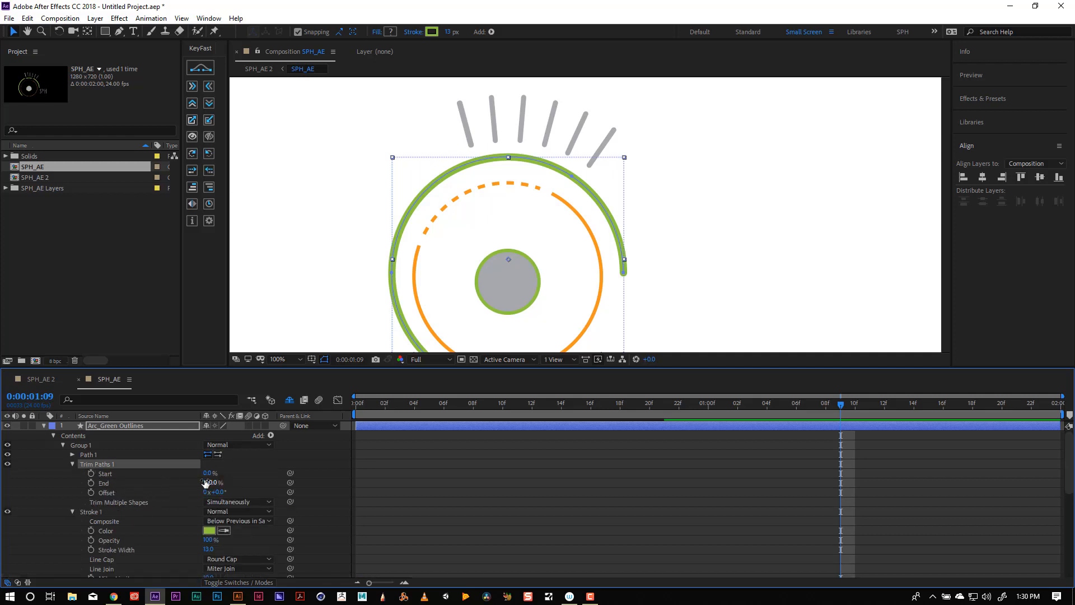
left_click_drag(212, 483, 228, 467)
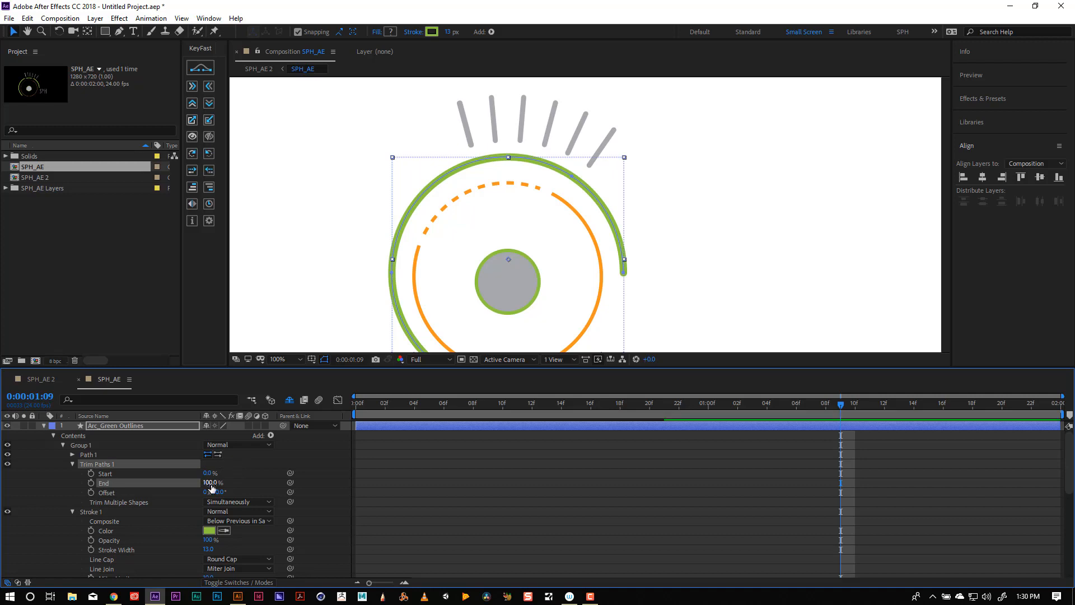
left_click_drag(207, 476, 264, 458)
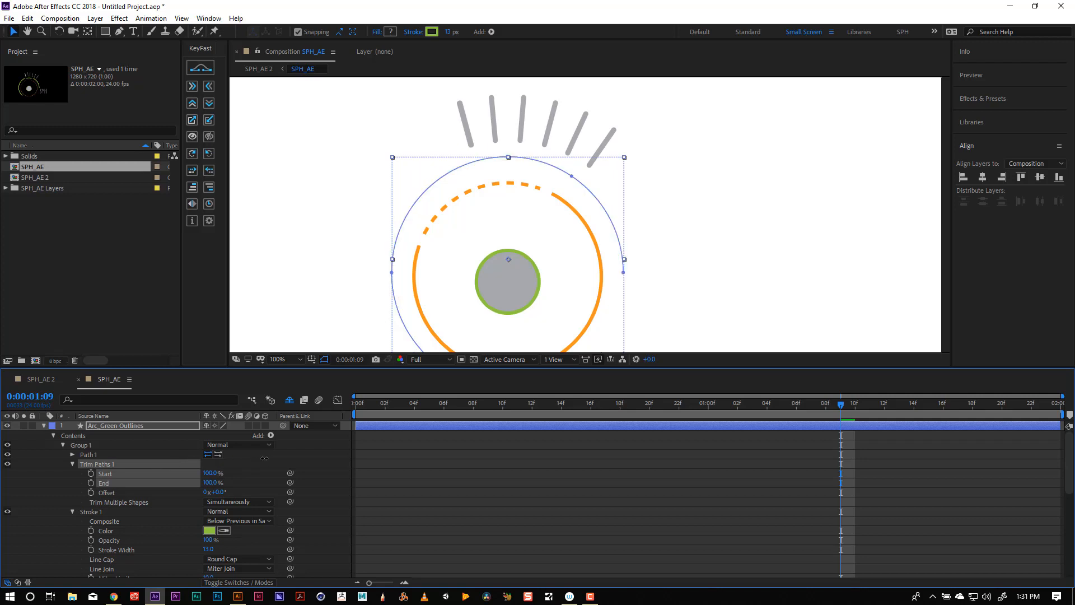
Keyframe the green arc's Trim Paths Start at frame 21, set End to 0%, and add a 0% Start keyframe at frame 12.
left_click_drag(415, 404, 666, 452)
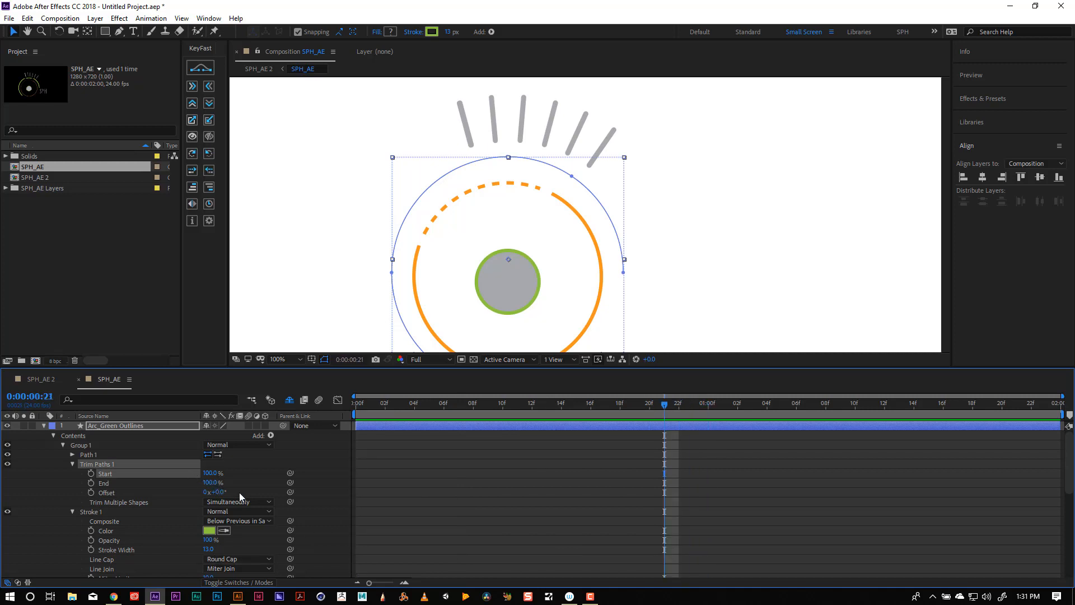
left_click(91, 474)
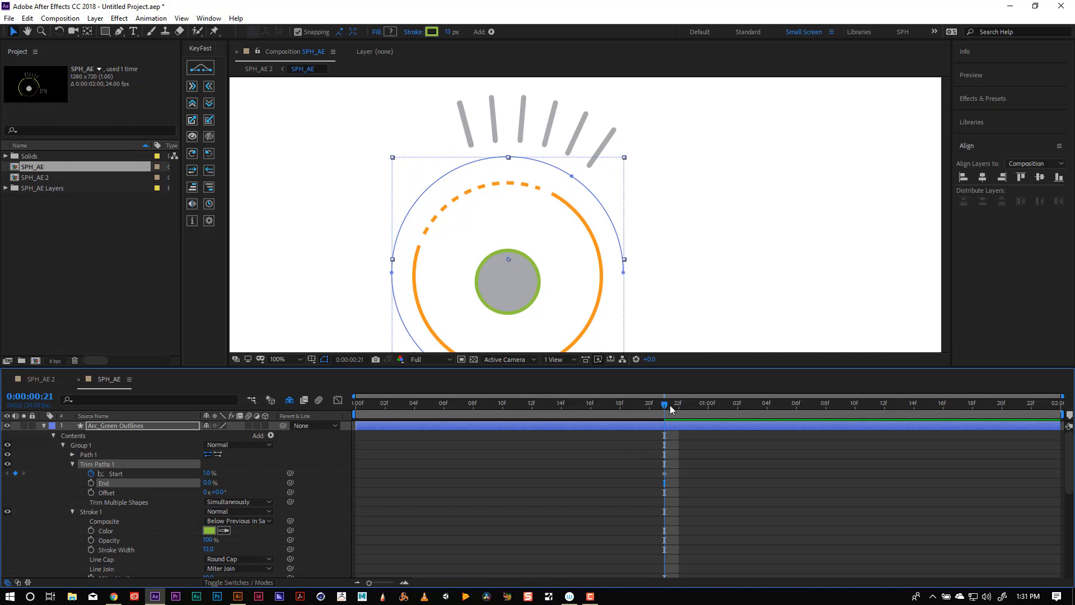
left_click_drag(666, 404, 525, 449)
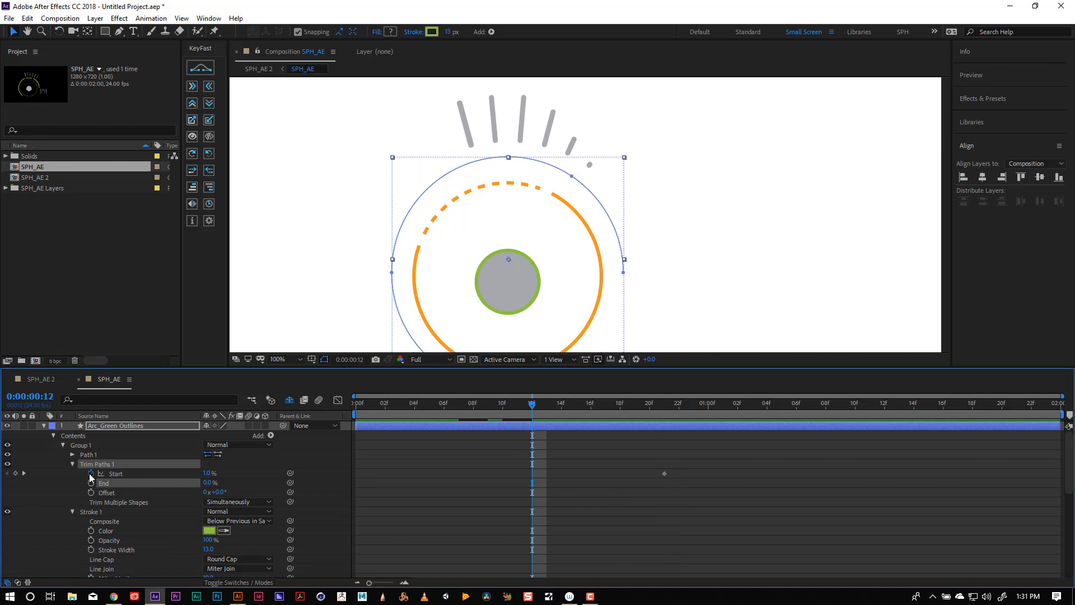
left_click_drag(207, 473, 183, 478)
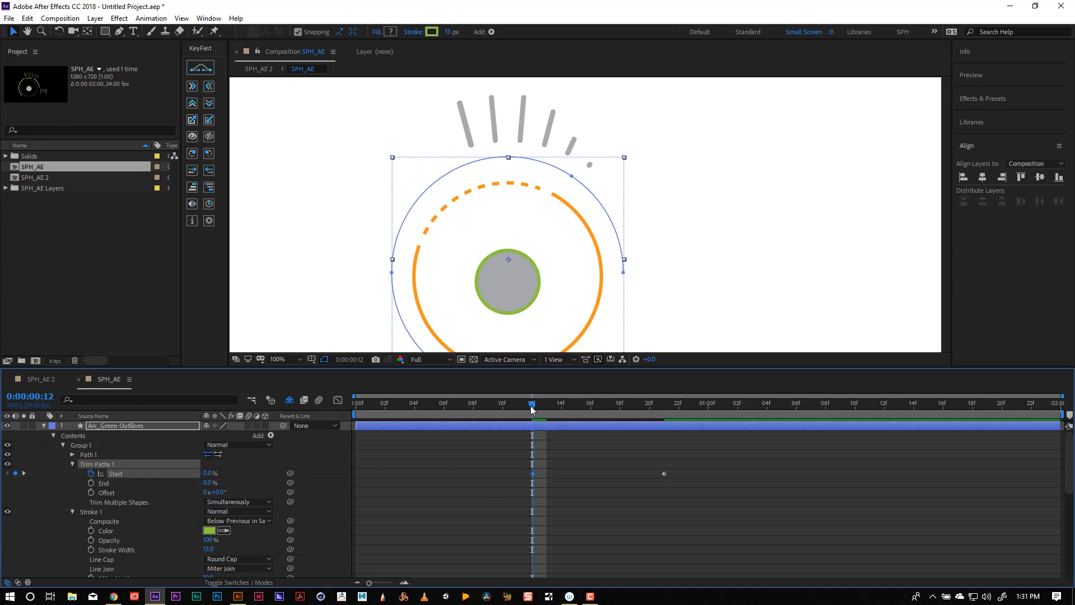
Set the green arc's Start to 100% at 0:00:01:00 and select the extra Start keyframe at frame 21.
left_click_drag(532, 404, 707, 435)
left_click(208, 474)
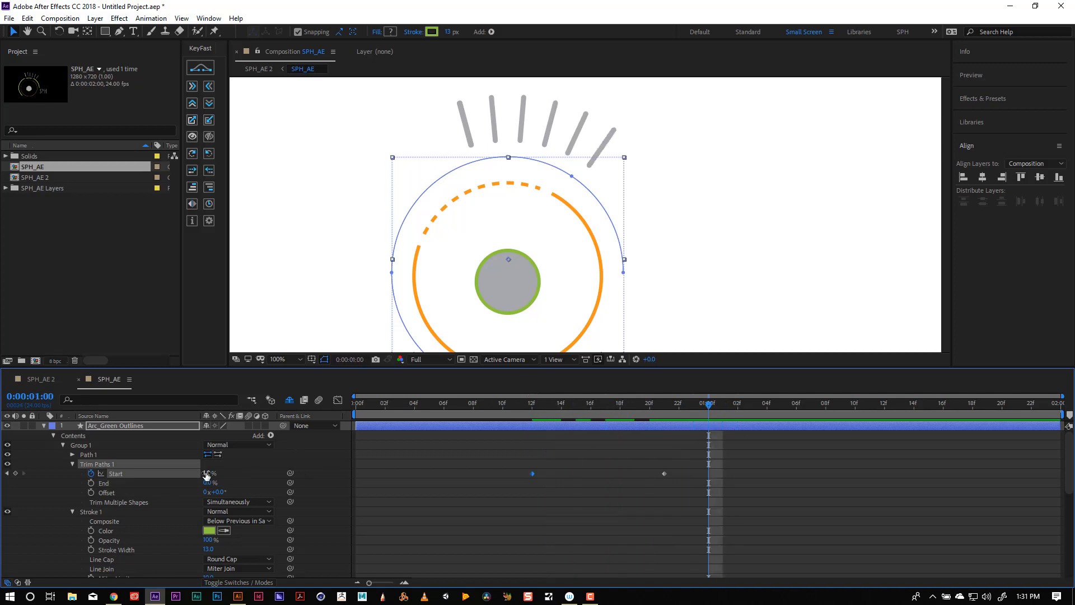
type("56")
key("Return")
left_click_drag(246, 464, 273, 465)
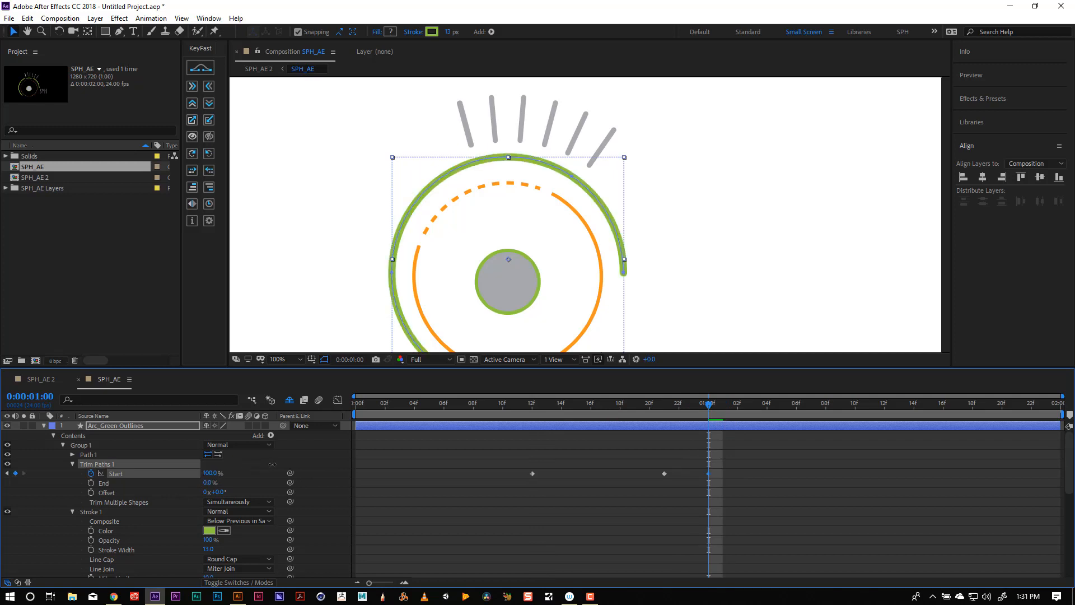
left_click(664, 474)
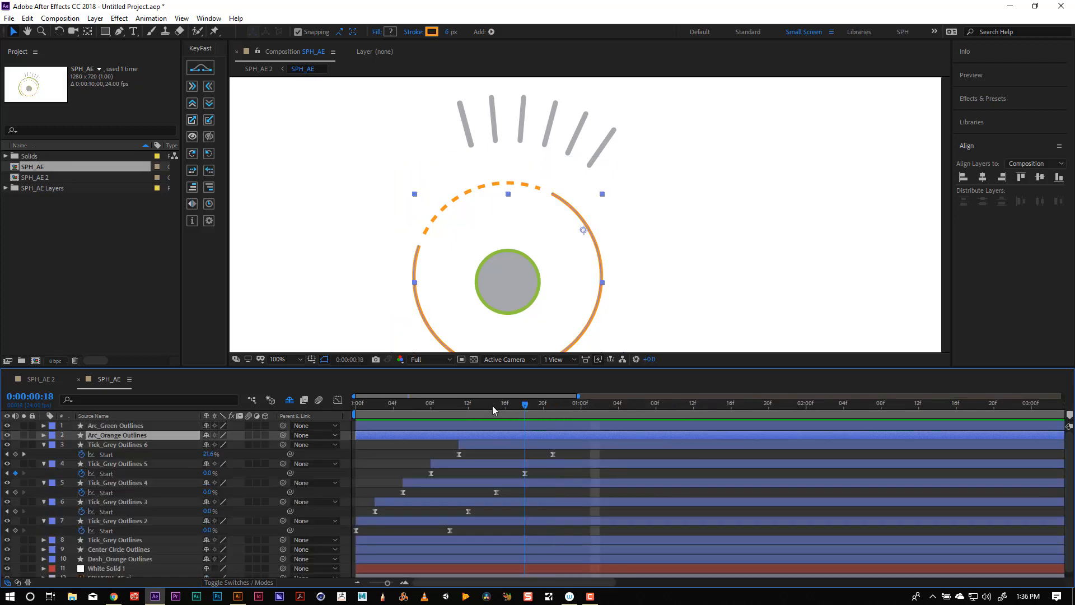
Scrub the timeline to 0:00:01:02 to review the green arc's reveal.
left_click_drag(492, 405, 600, 404)
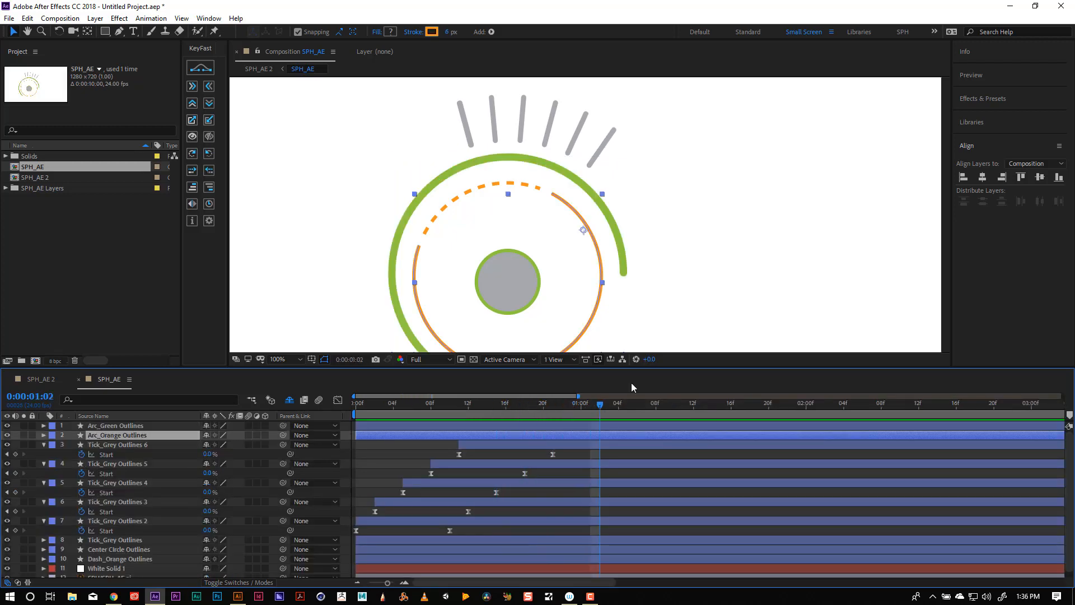
Apply KeyFast's Trim path on animation to the Arc_Orange Outlines layer, starting at frame 23.
scroll(632, 237, "down", 2)
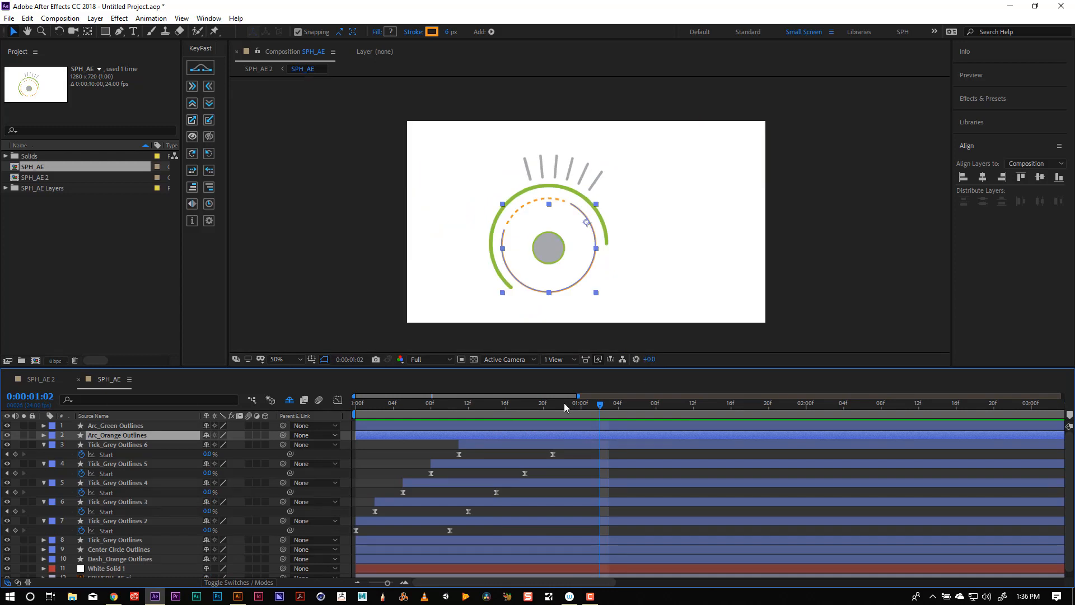
mouse_move(600, 405)
left_mouse_down()
mouse_move(653, 405)
mouse_move(512, 403)
mouse_move(601, 402)
left_mouse_up()
left_click(112, 445)
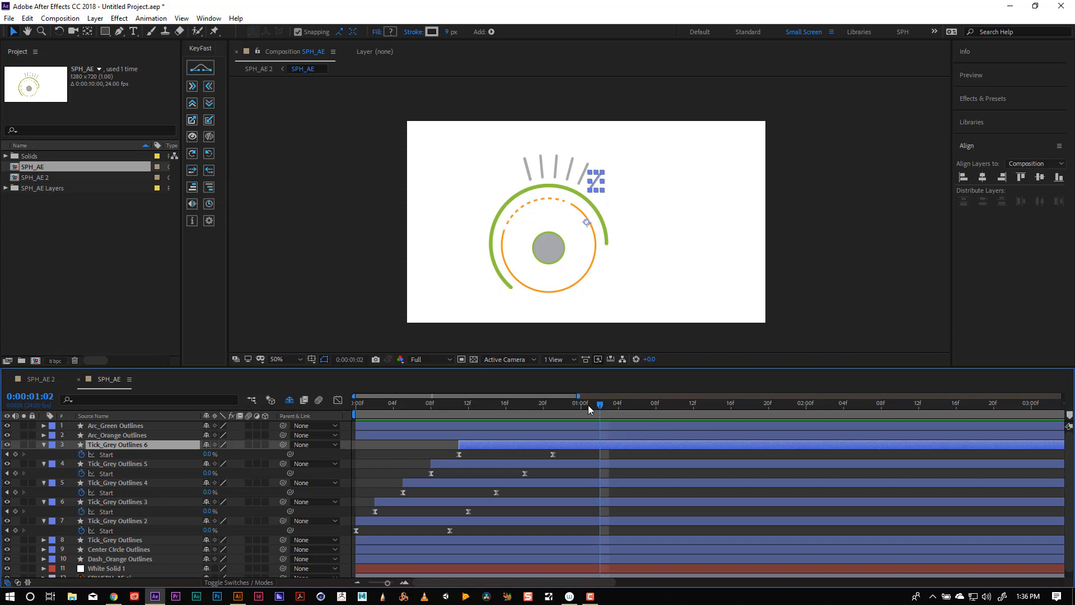
mouse_move(588, 405)
left_mouse_down()
mouse_move(552, 413)
mouse_move(573, 412)
left_mouse_up()
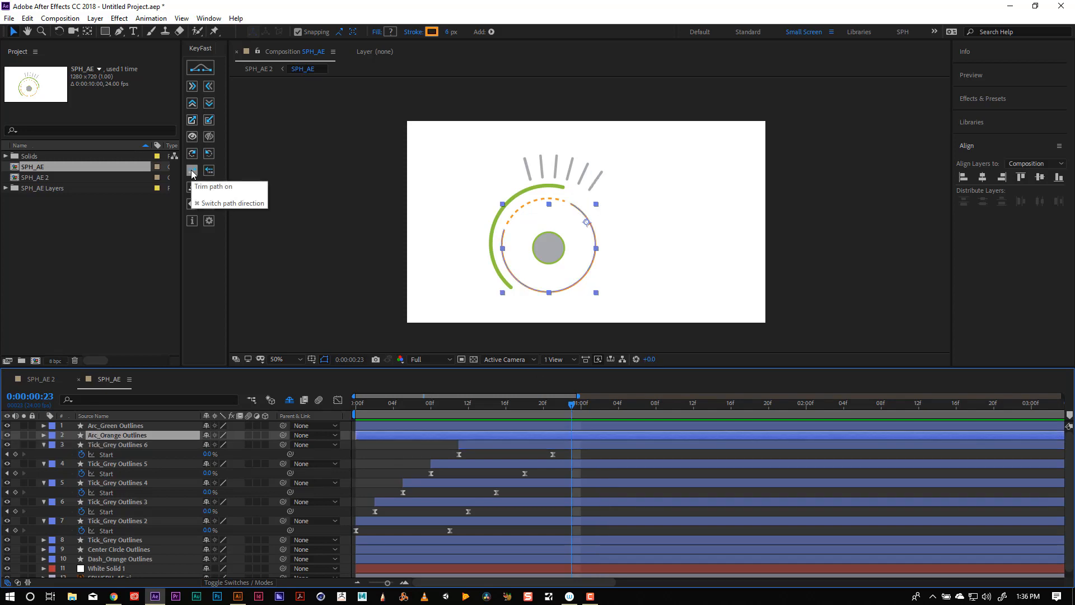
left_click(192, 171)
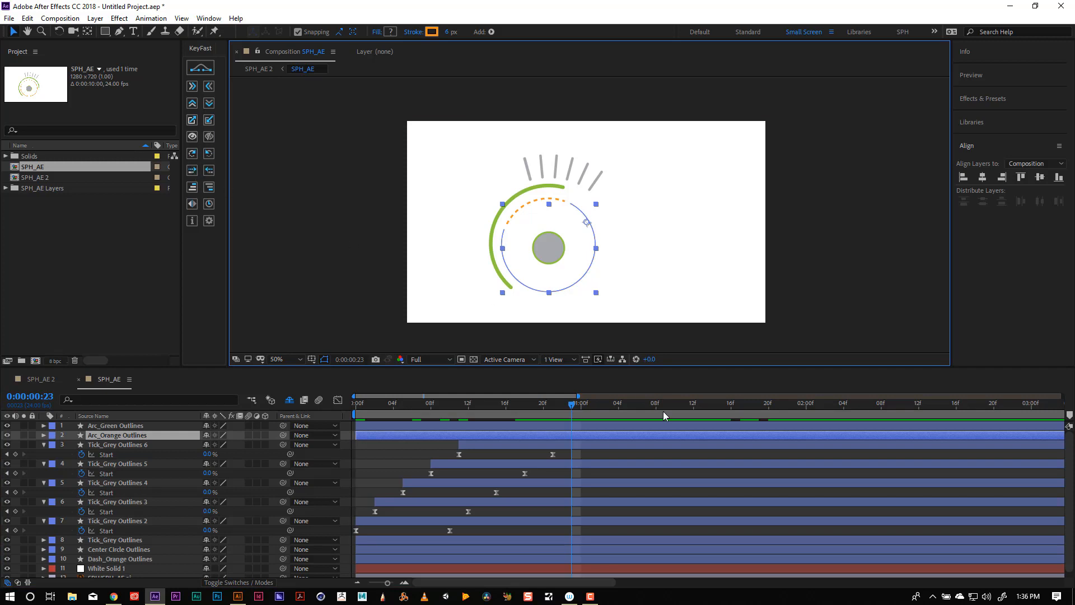
Shorten the orange arc's Trim Paths reveal by moving its last End keyframe to about 0:00:01:13, and check it at 0:00:01:14.
left_click(44, 435)
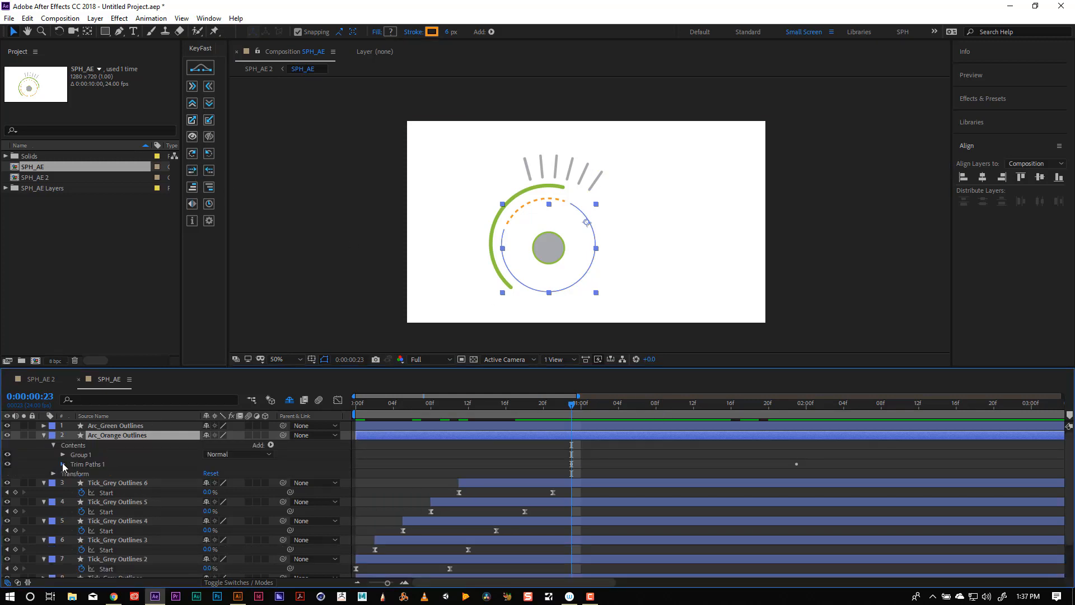
left_click(62, 464)
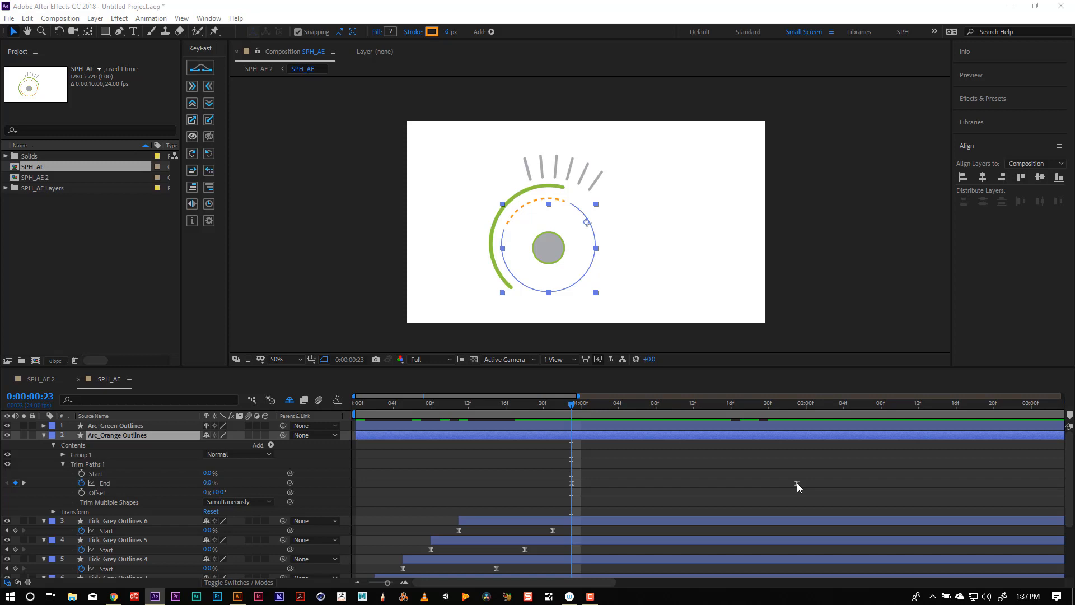
left_click_drag(798, 482, 704, 487)
left_click_drag(572, 403, 710, 409)
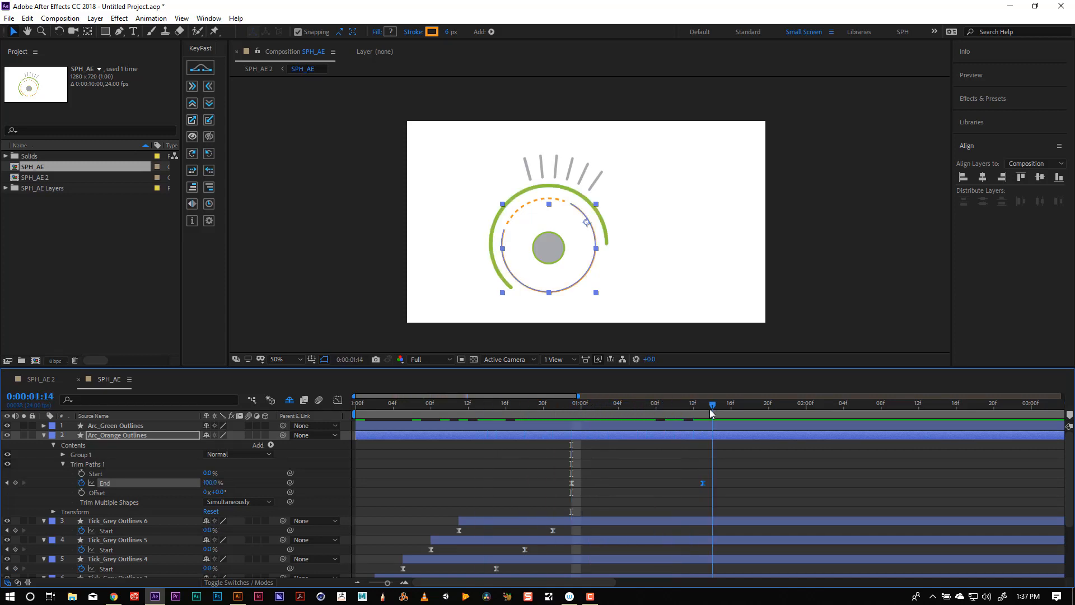
left_click(62, 465)
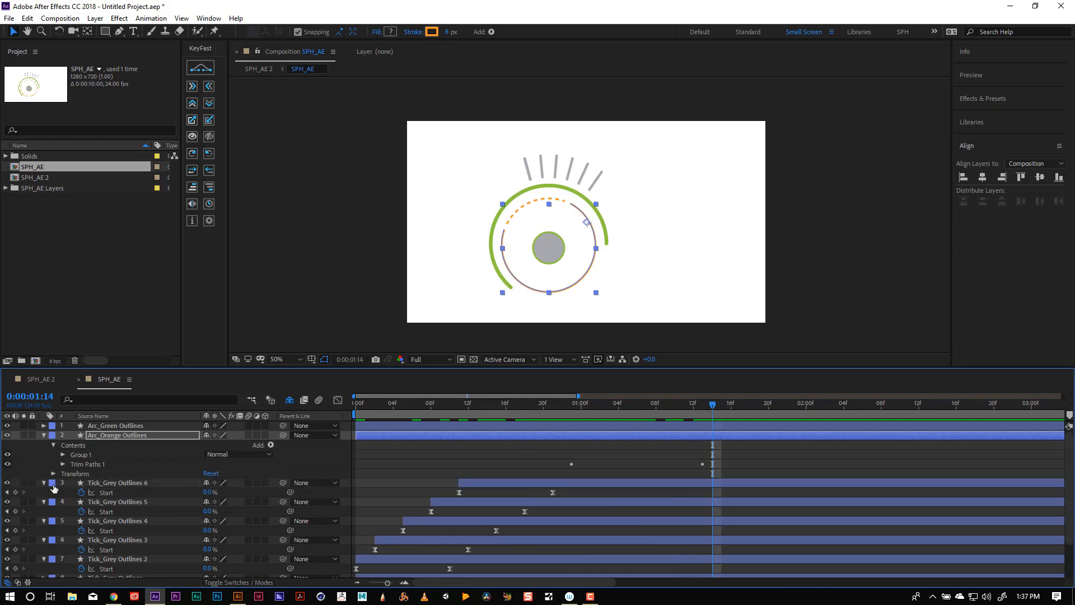
left_click(44, 435)
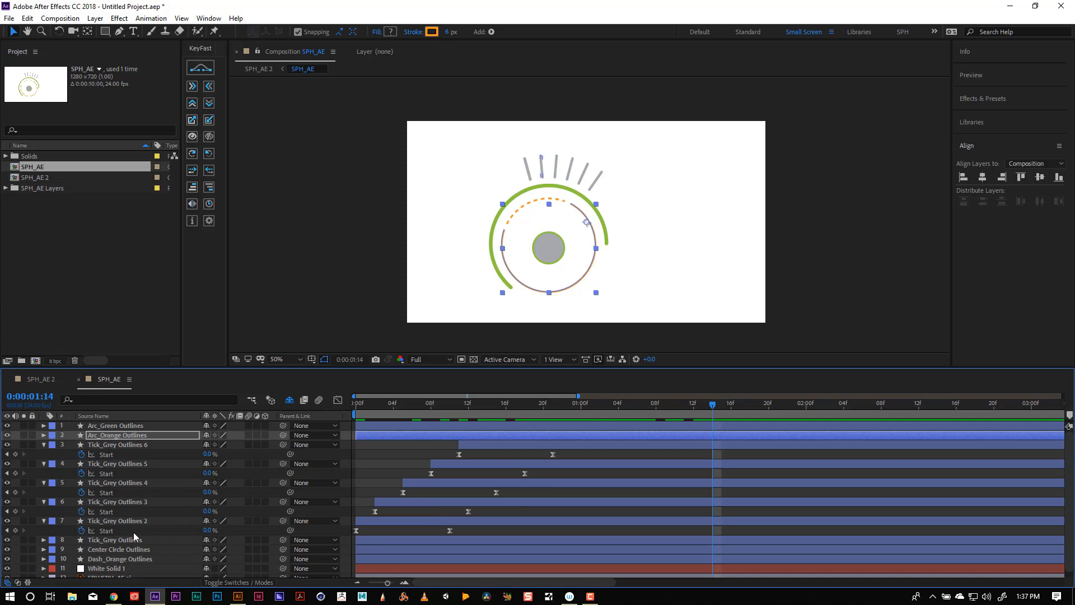
Move the Dash_Orange Outlines layer directly beneath Arc_Orange Outlines, keeping the current time at 0:00:01:14.
left_click(108, 559)
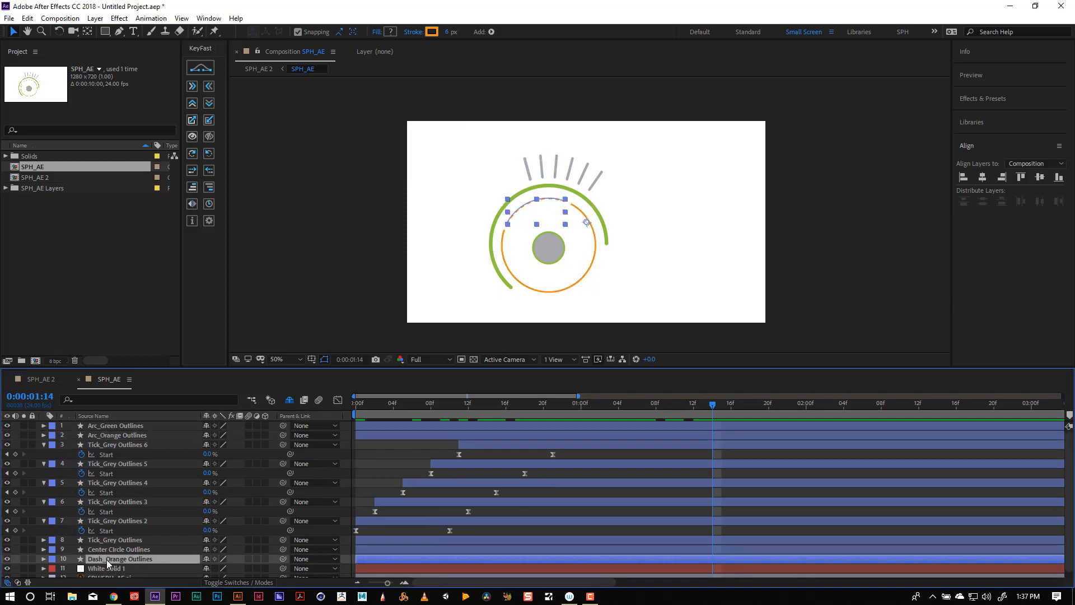
left_click_drag(108, 562, 122, 443)
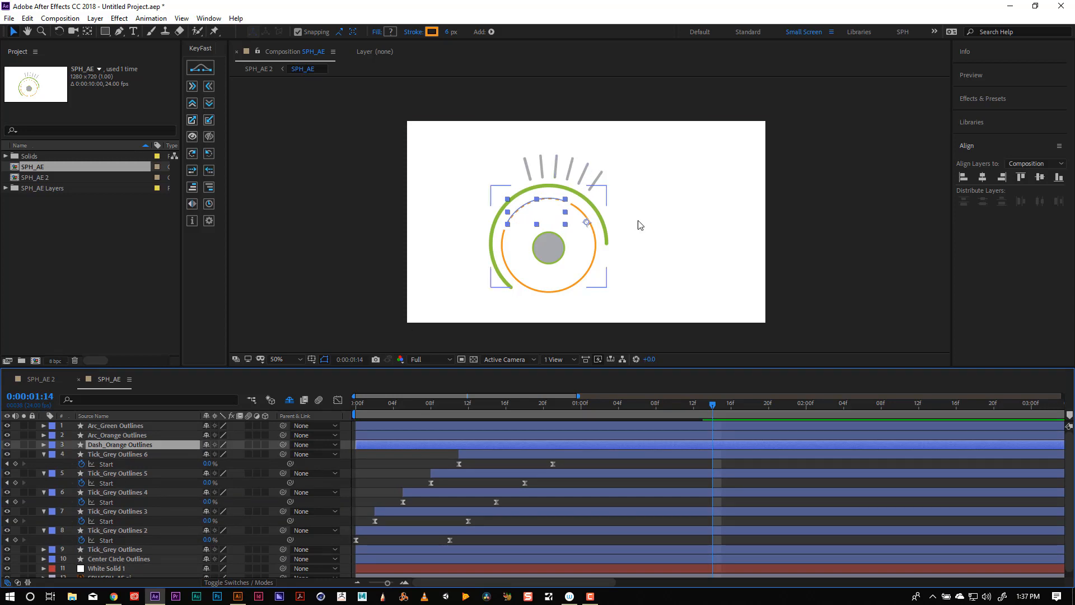
key("period")
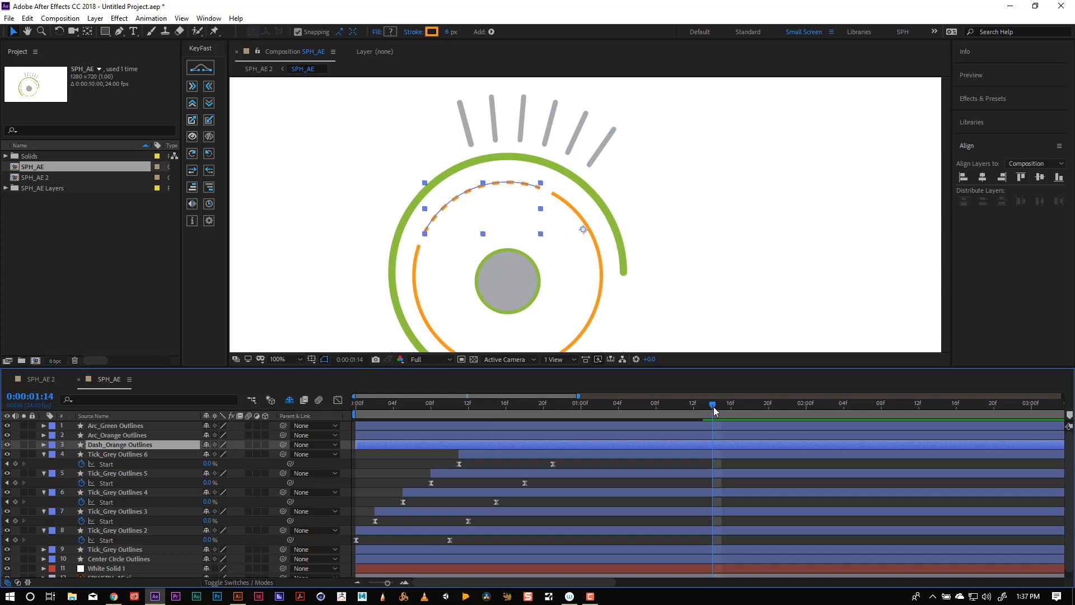
mouse_move(714, 412)
left_mouse_down()
mouse_move(507, 413)
mouse_move(715, 411)
left_mouse_up()
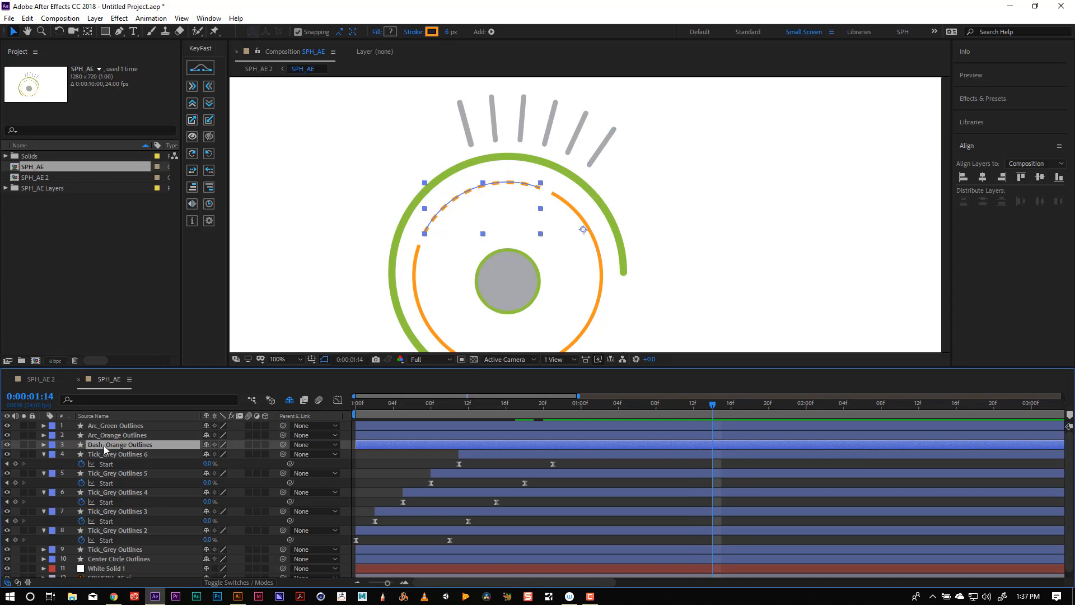
Apply KeyFast's Trim path on animation to the dashed orange arc at 0:00:01:14 and move its last End keyframe to about 0:00:01:22.
left_click(195, 173)
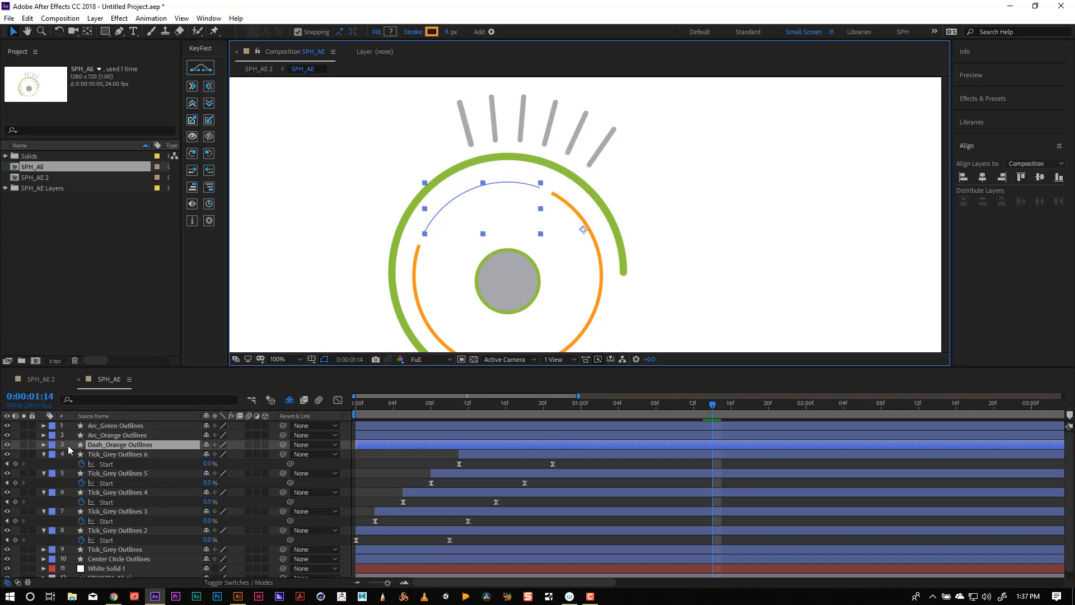
left_click(43, 445)
left_click(44, 445)
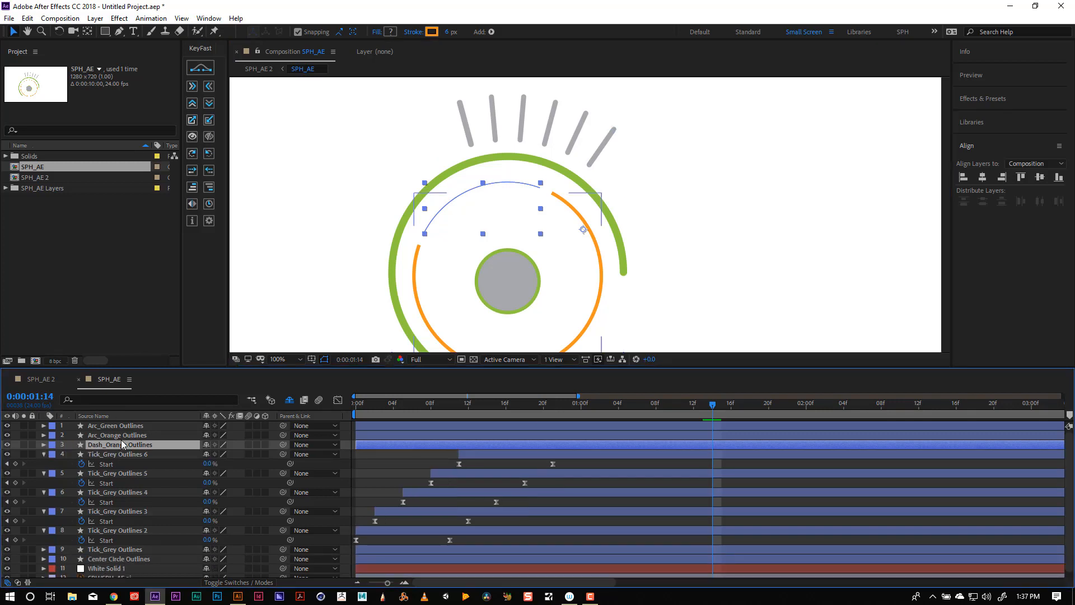
key("u")
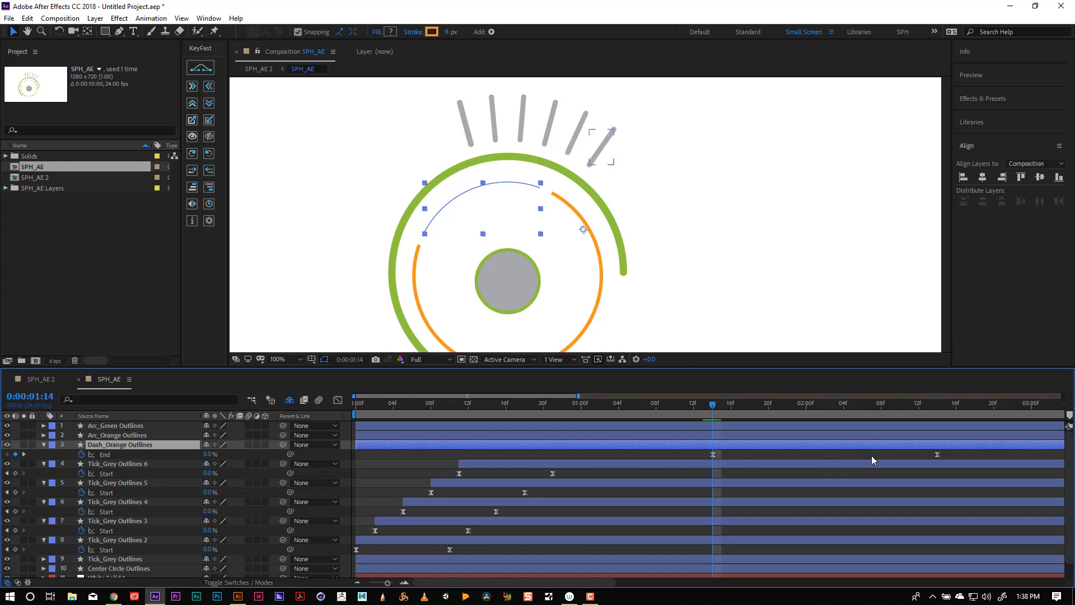
left_click_drag(935, 453, 787, 462)
Preview the whole SPH_AE animation from the start and return to the first frame.
left_click_drag(602, 405, 194, 180)
left_click(266, 132)
key("space")
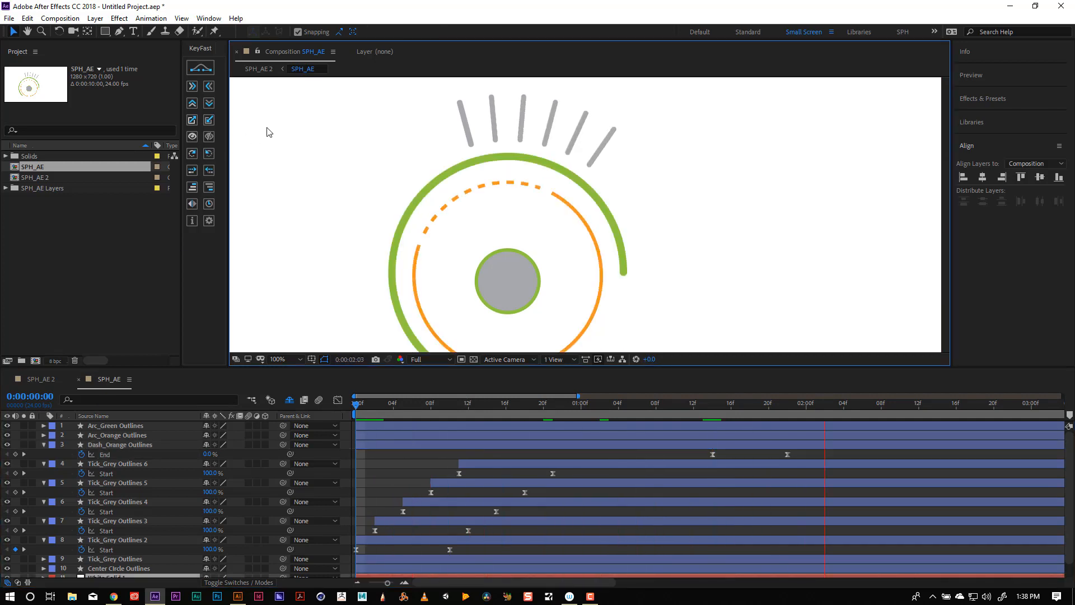
left_click(624, 158)
scroll(698, 257, "down", 1)
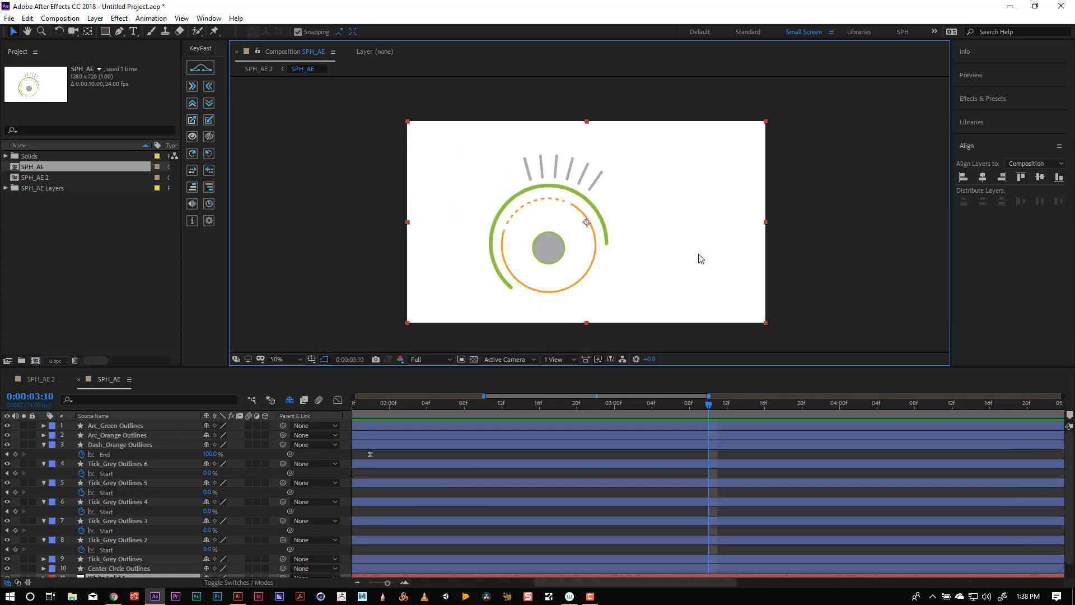
left_click(822, 343)
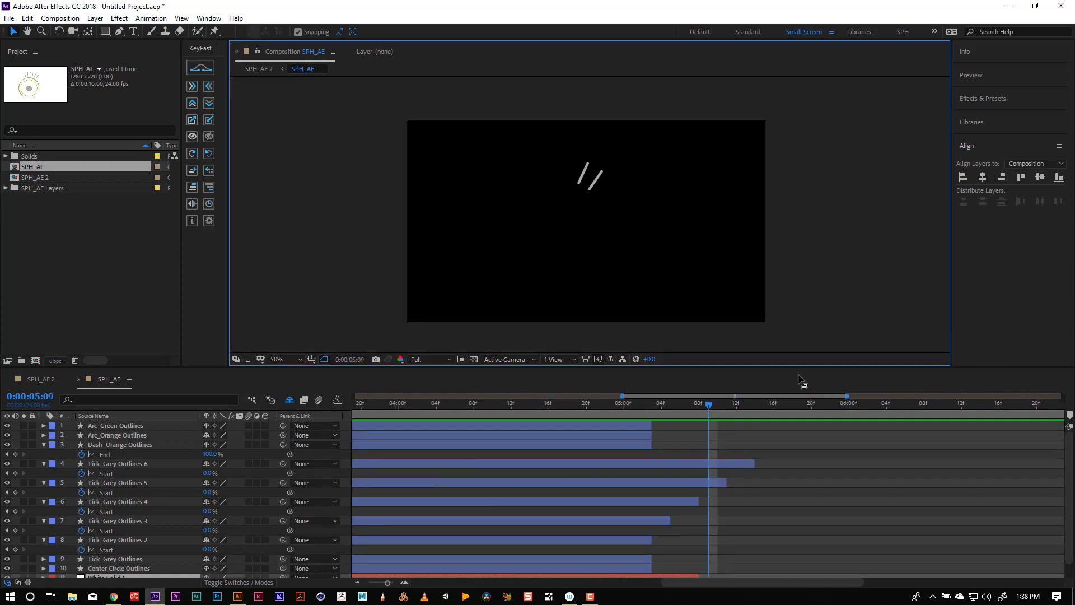
left_click_drag(708, 409, 203, 394)
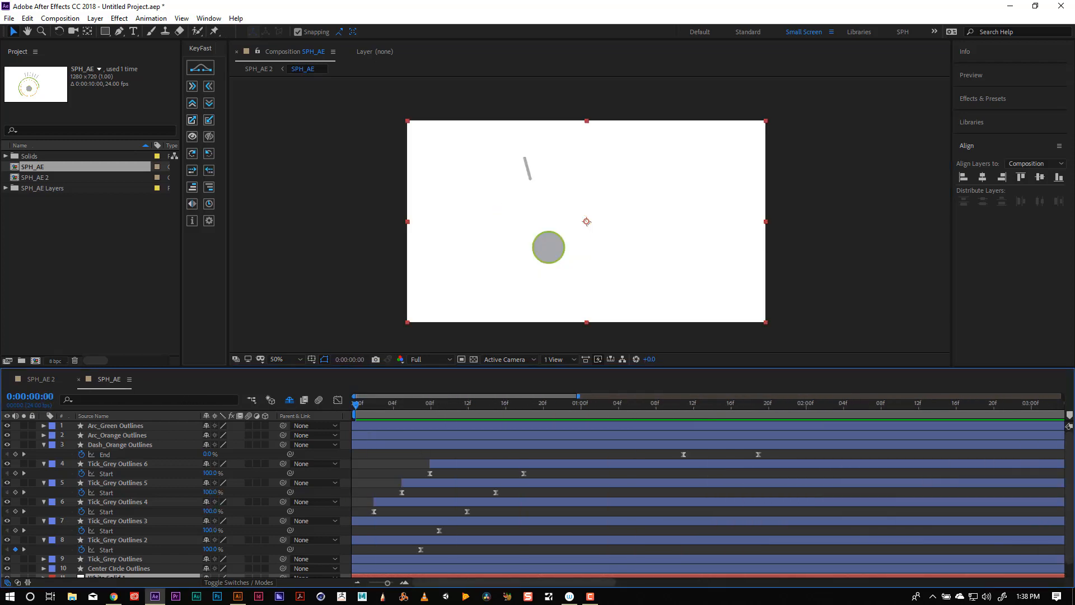
left_click(553, 258)
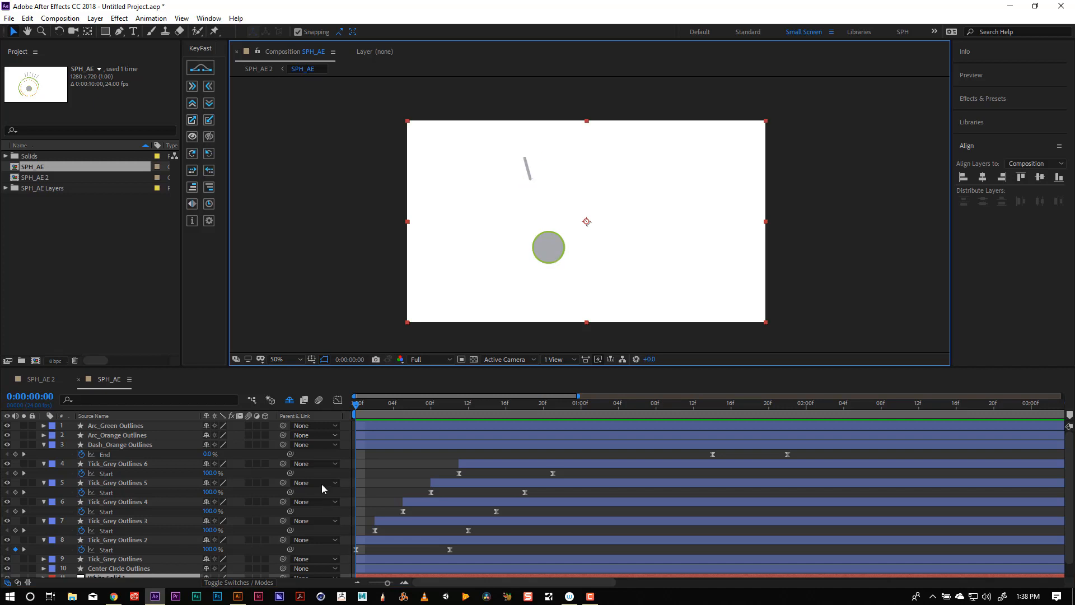
Go to 0:00:02:00 and shift the Center Circle Outlines layer to start at about 0:00:01:23.
scroll(626, 412, "down", 1)
left_click_drag(626, 412, 805, 416)
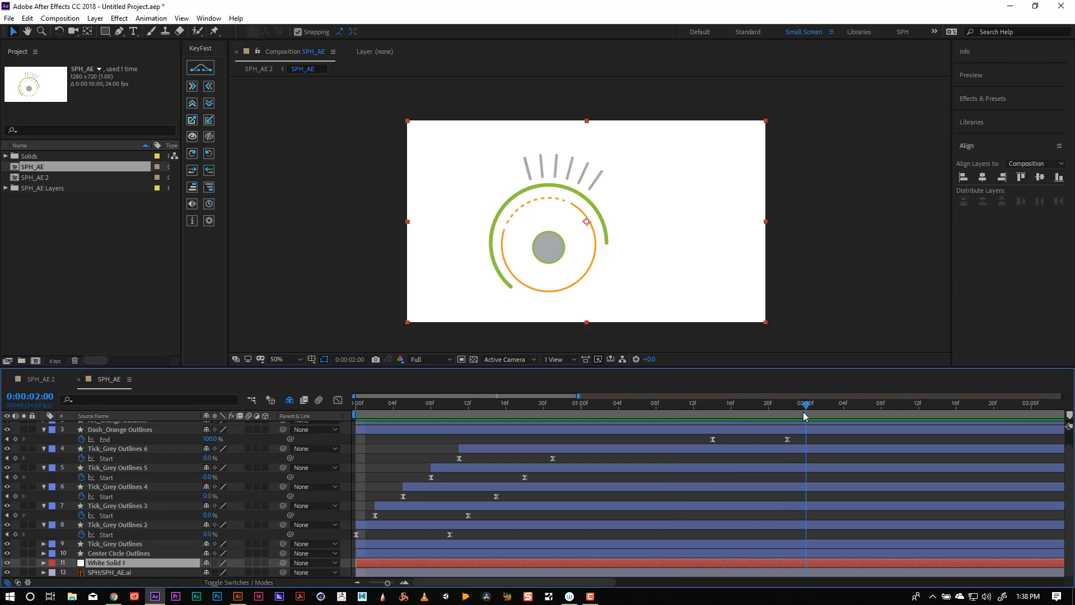
left_click(547, 254)
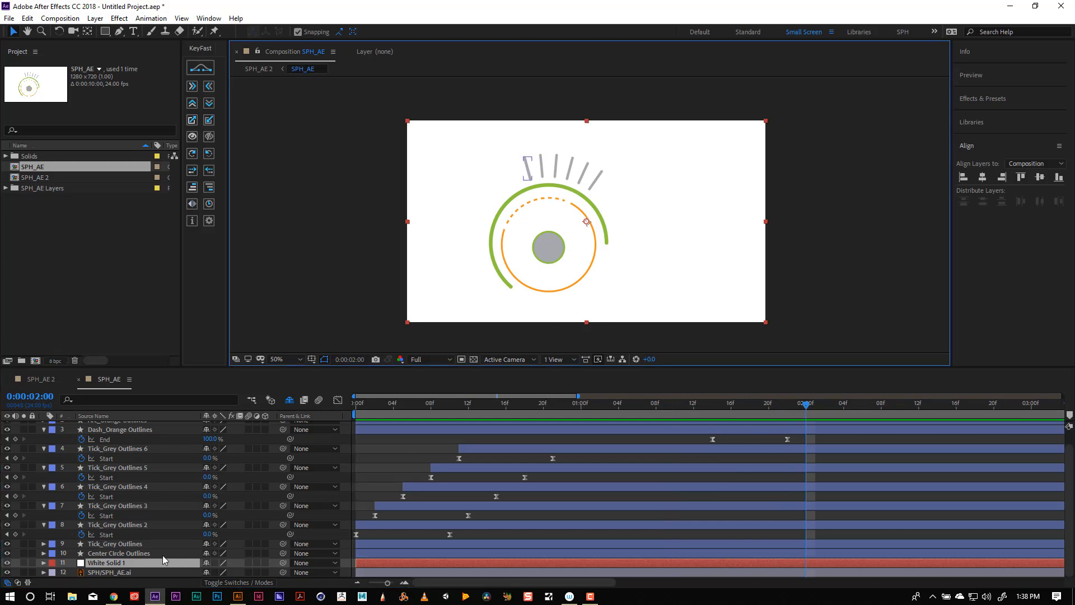
left_click(106, 546)
left_click(105, 553)
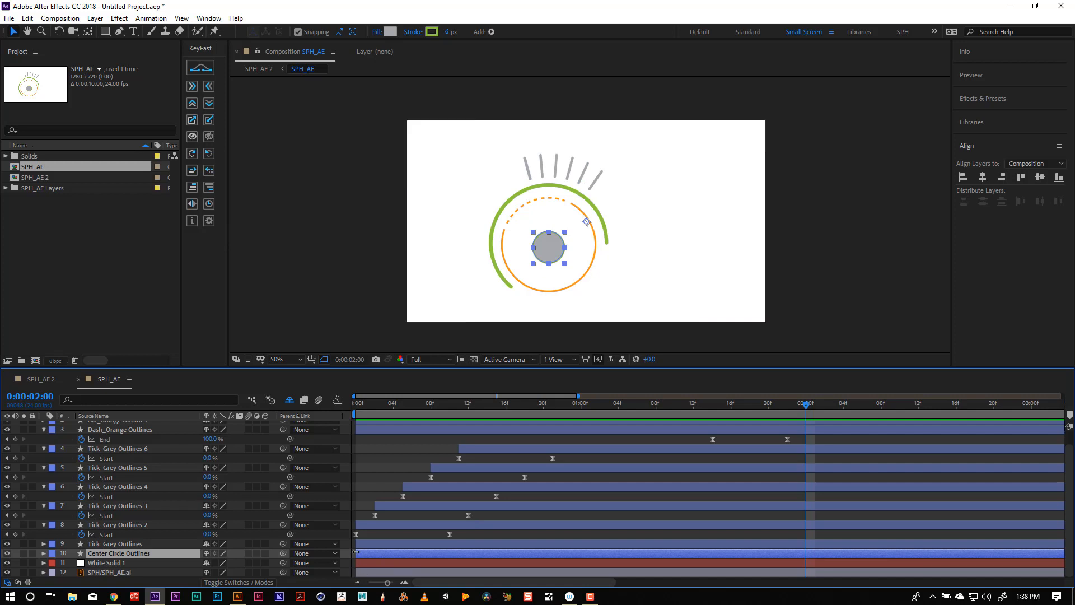
left_click_drag(357, 552, 805, 570)
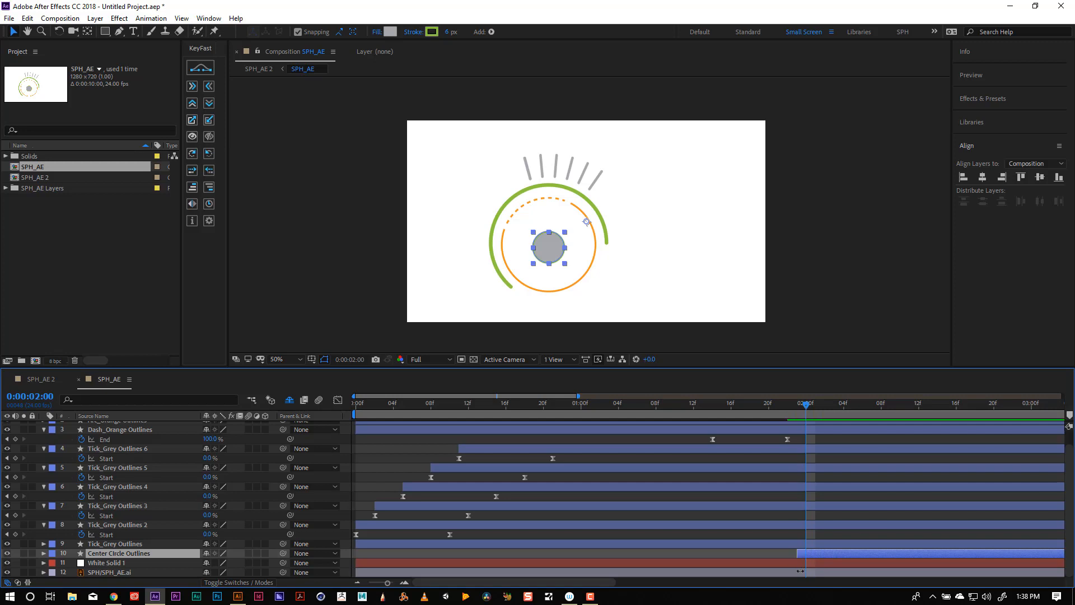
Turn overshoot on in the KeyFast settings and save them.
left_click(210, 219)
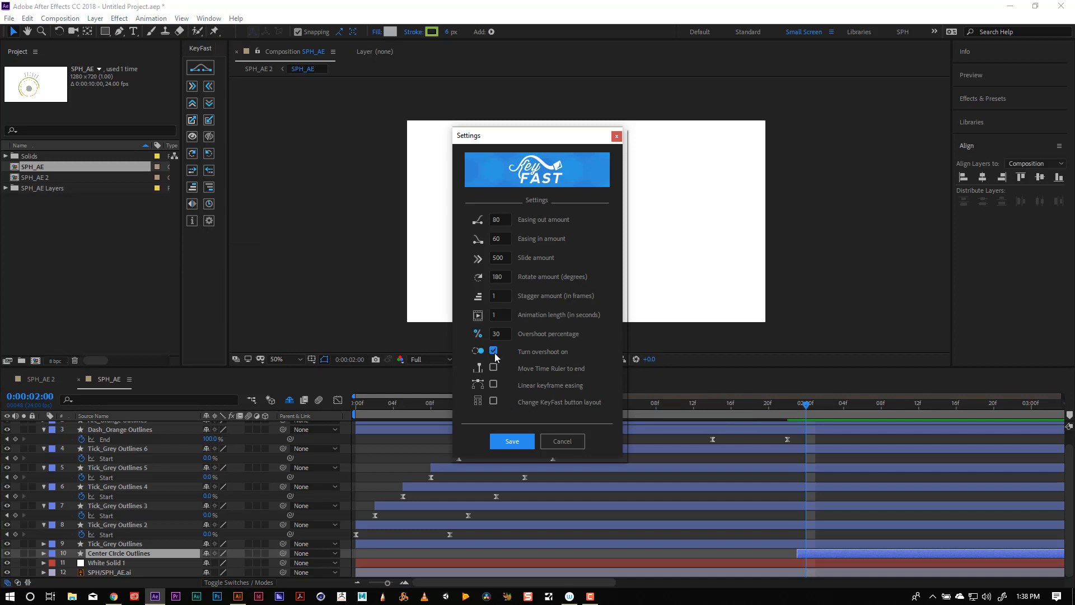
left_click(512, 441)
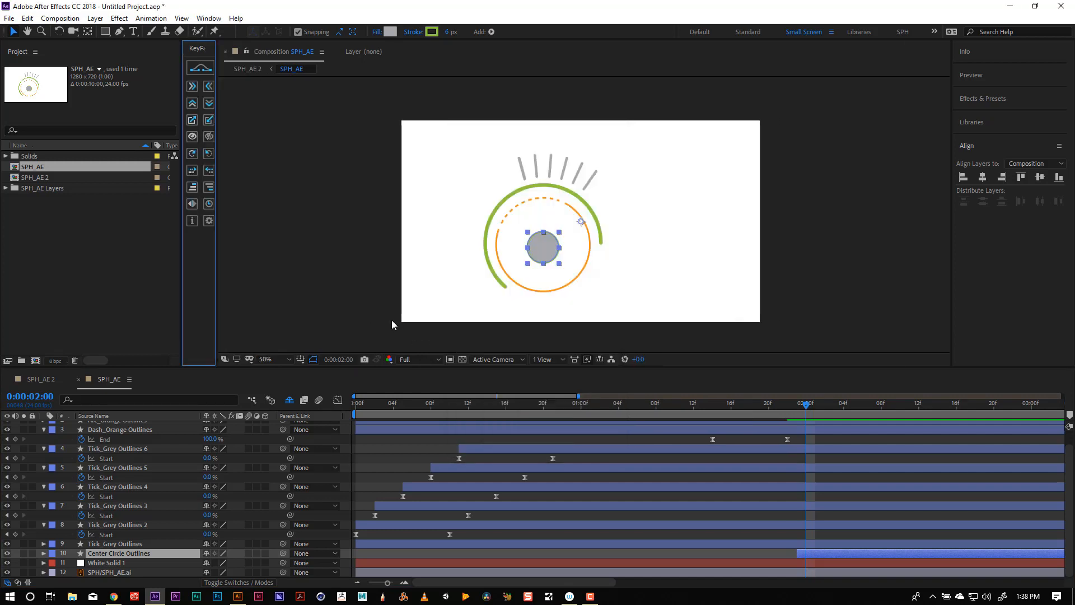
Try KeyFast's scale-up animation on the center circle at 0:00:02:00 and preview it.
left_click(191, 123)
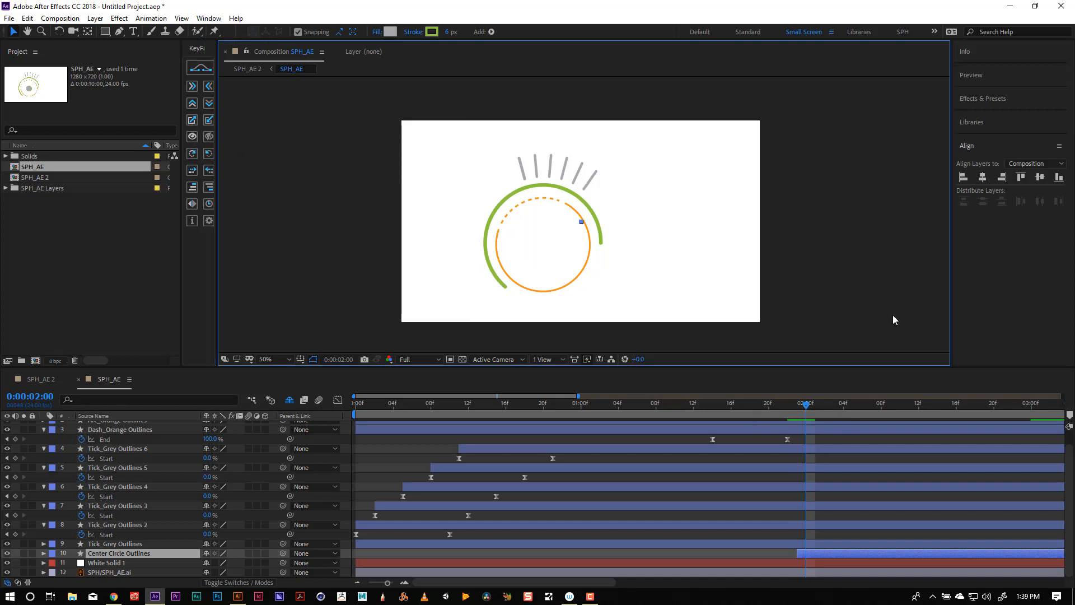
key("space")
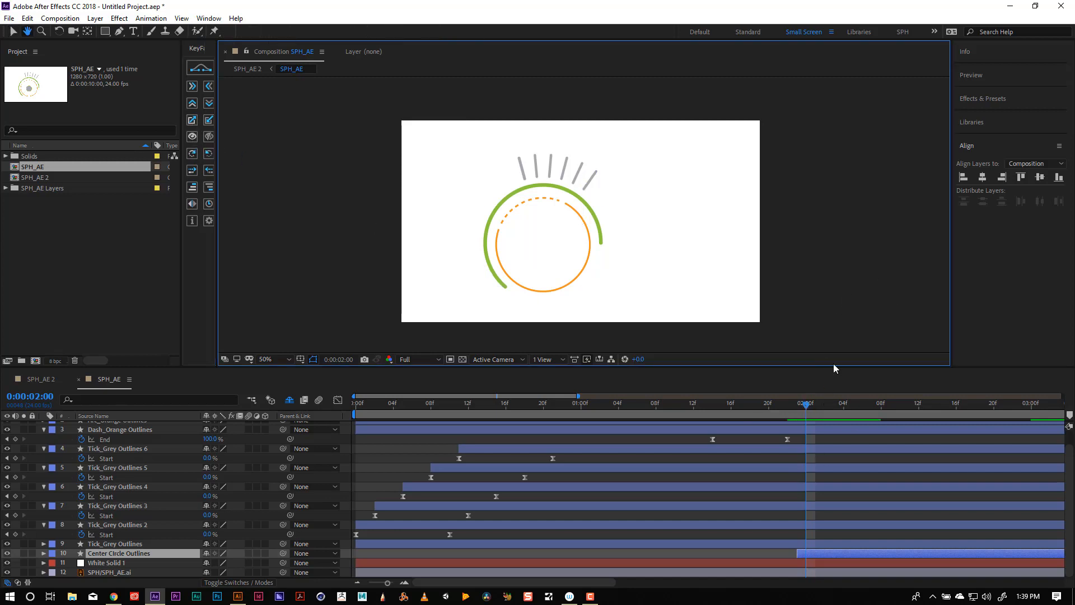
key("space")
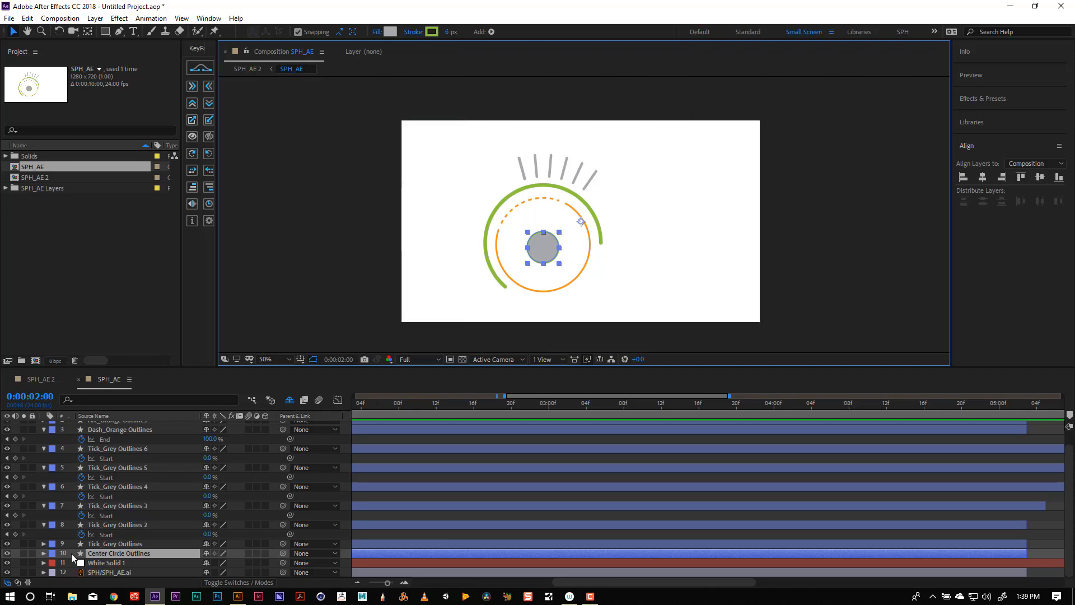
Center the Center Circle Outlines layer's anchor point on the circle and apply KeyFast's scale-up animation at 0:00:02:00.
left_click(44, 554)
left_click(44, 554)
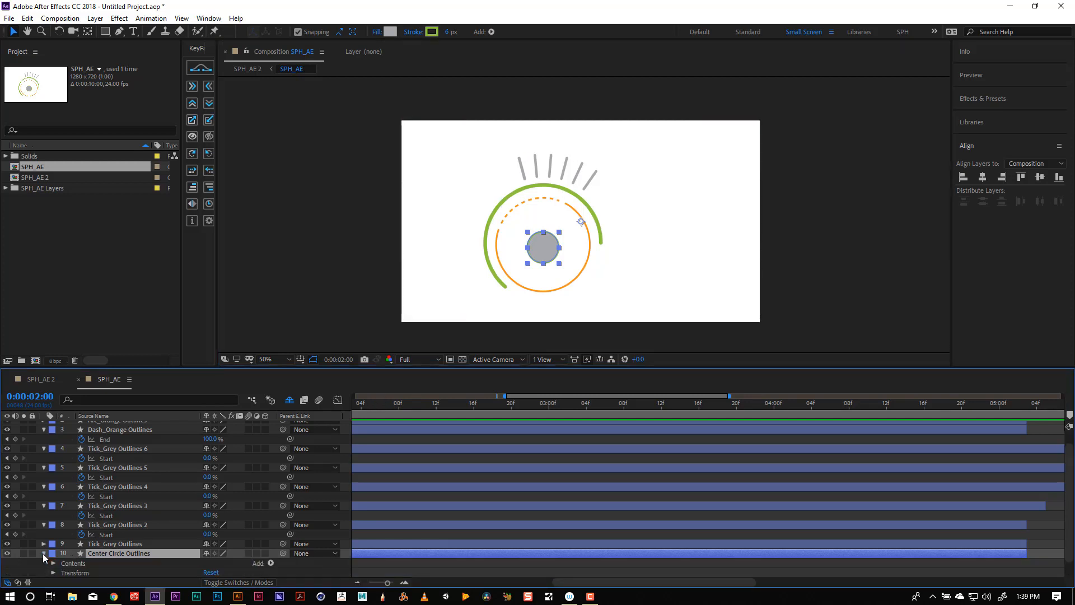
left_click(44, 554)
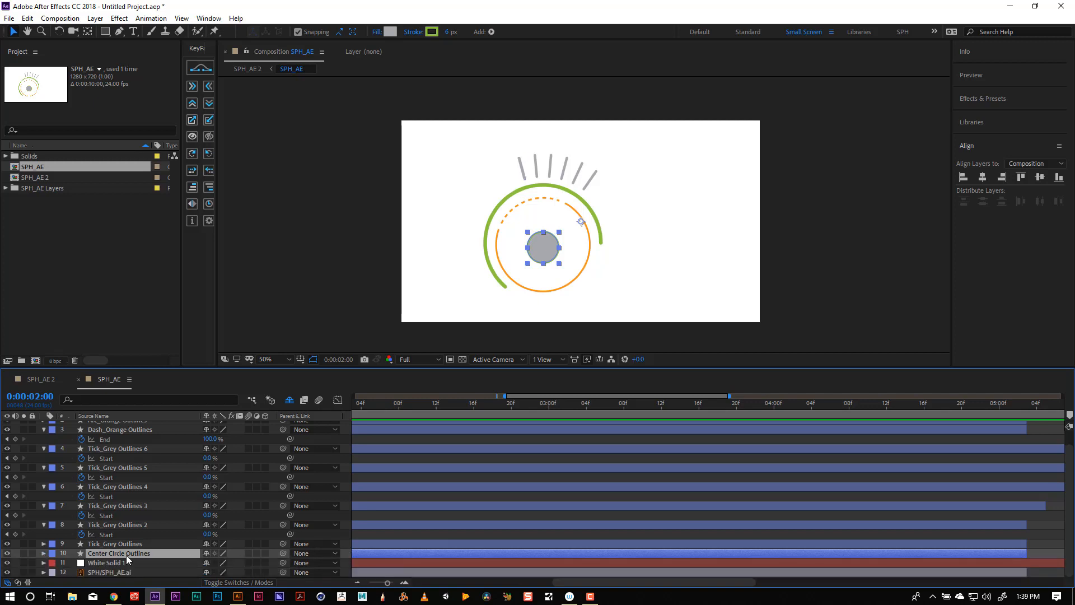
left_click(193, 123)
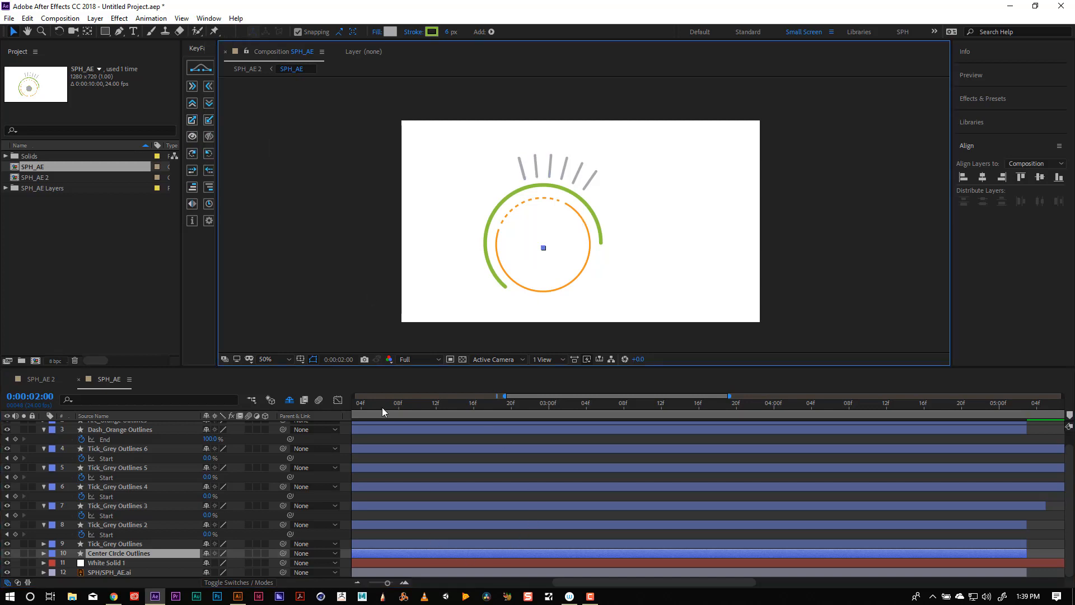
Play back the animation from an earlier point to review the center circle scaling up with overshoot.
left_click_drag(382, 412, 282, 404)
key("space")
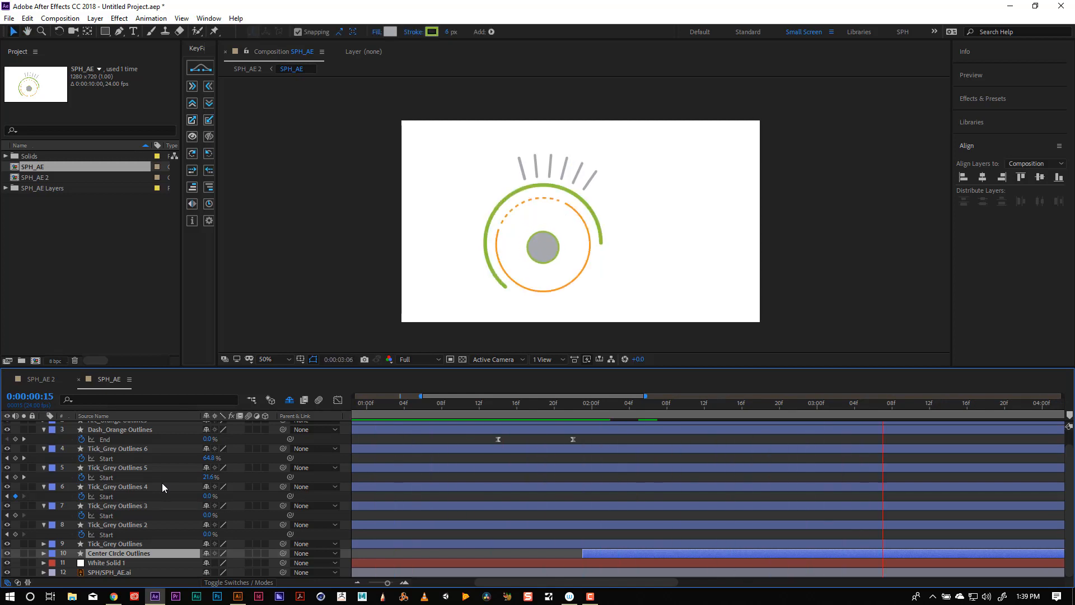
key("space")
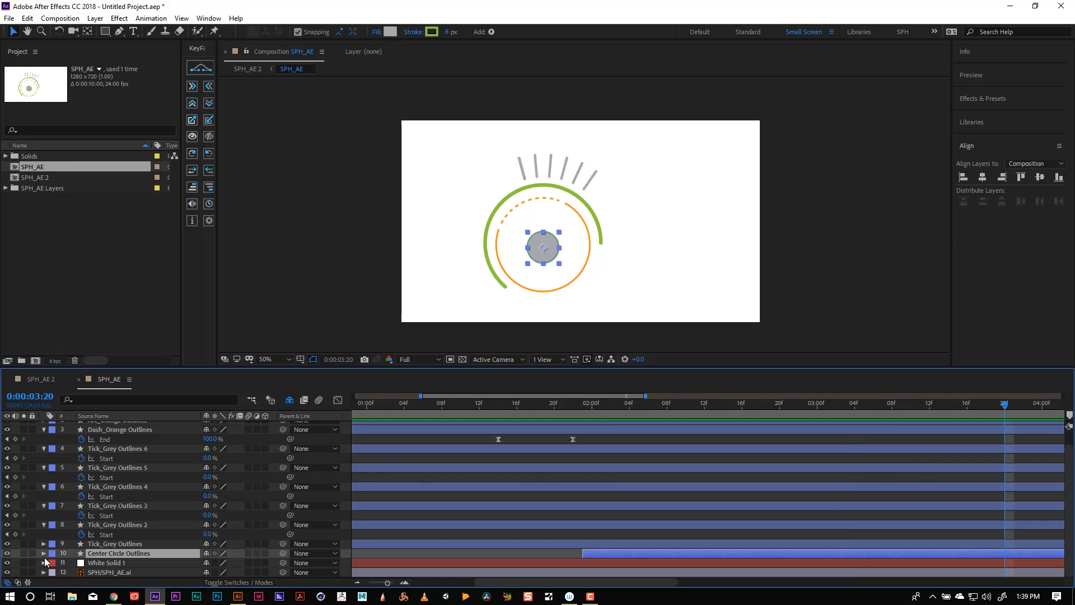
Reveal the Center Circle Outlines layer's transform properties and shift its last two Scale keyframes earlier to 0:00:02:05 and 0:00:02:13.
left_click(43, 554)
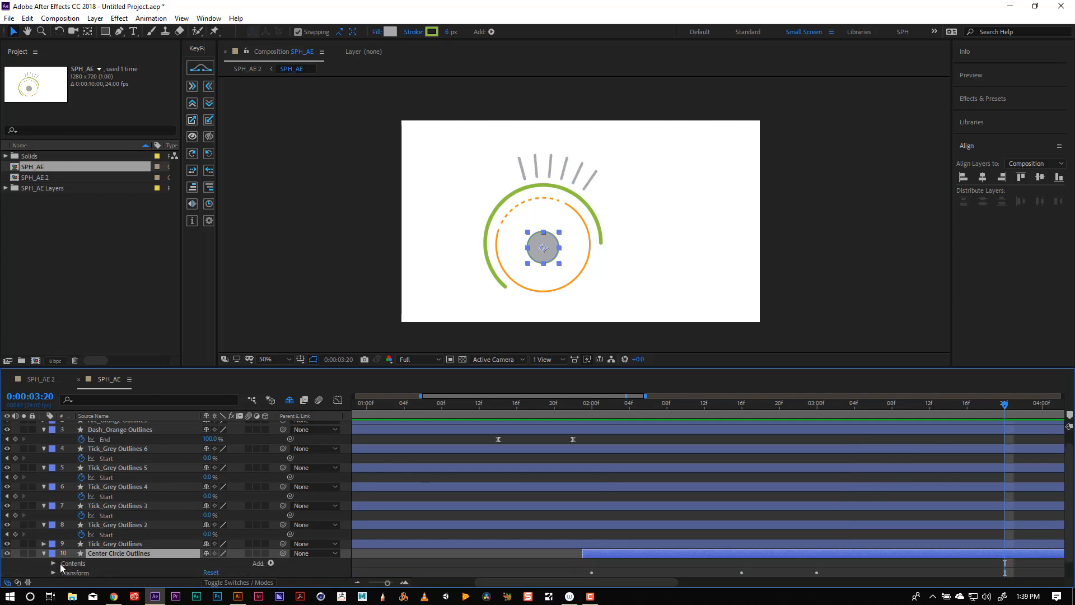
left_click(53, 573)
scroll(168, 566, "down", 2)
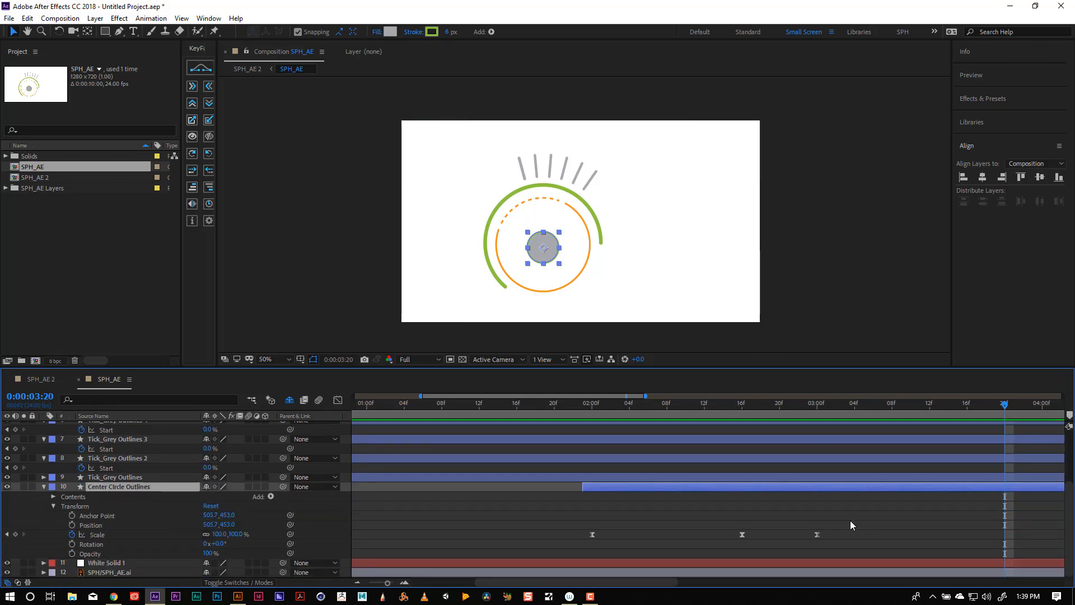
left_click_drag(851, 521, 794, 553)
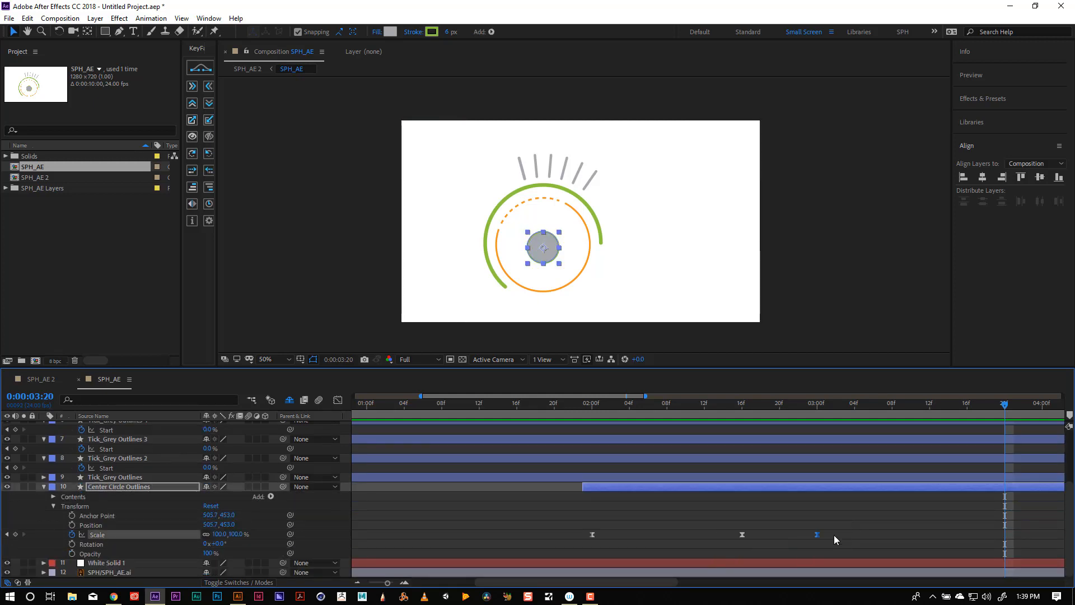
left_click_drag(835, 511, 660, 537)
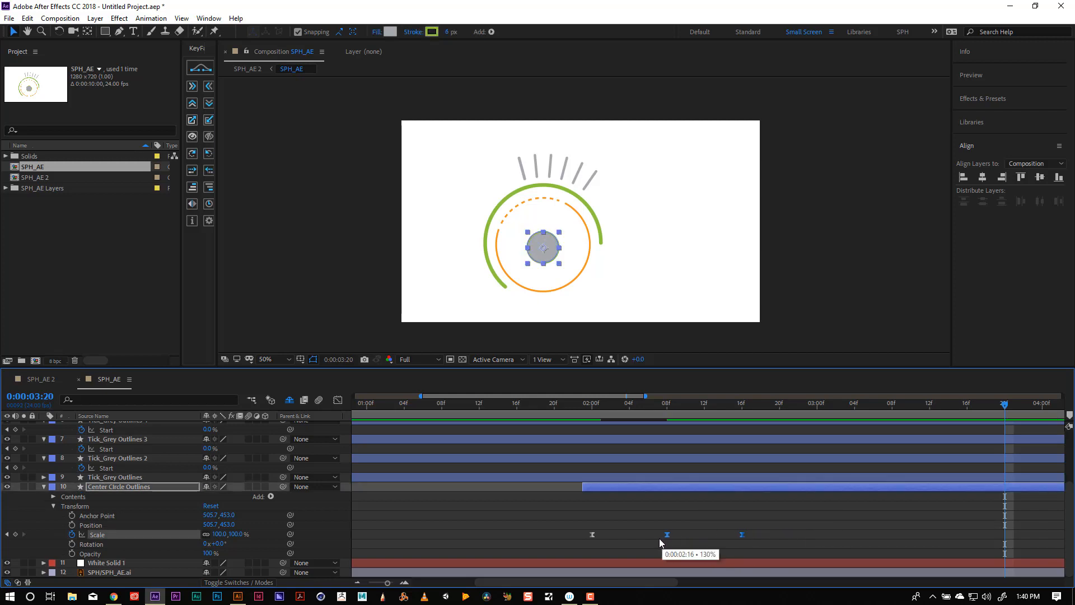
mouse_move(733, 535)
left_mouse_down()
mouse_move(689, 537)
mouse_move(713, 539)
left_mouse_up()
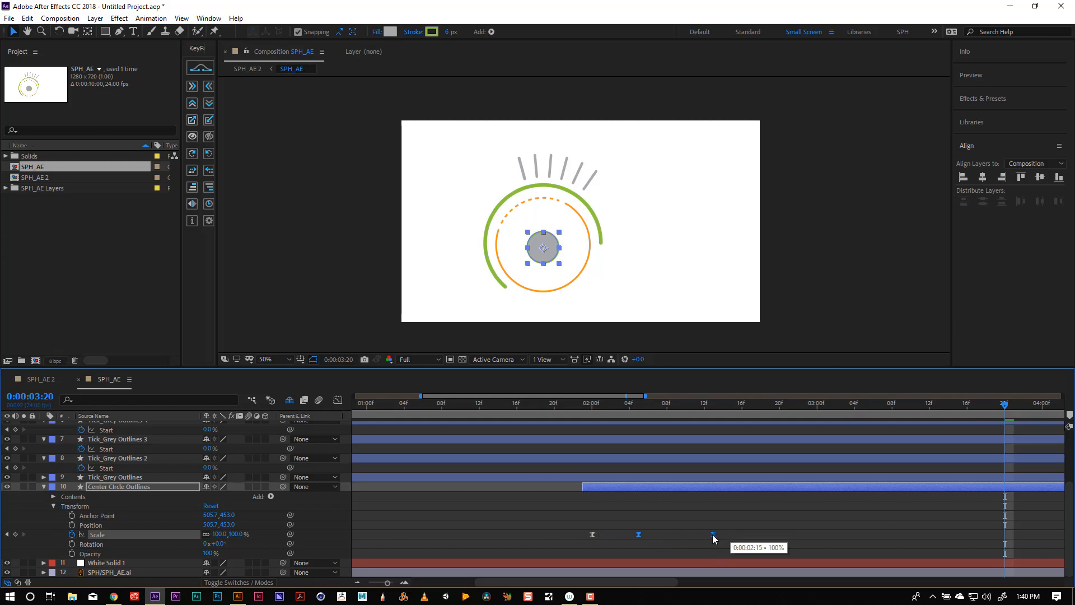
left_click(766, 526)
double_click(714, 535)
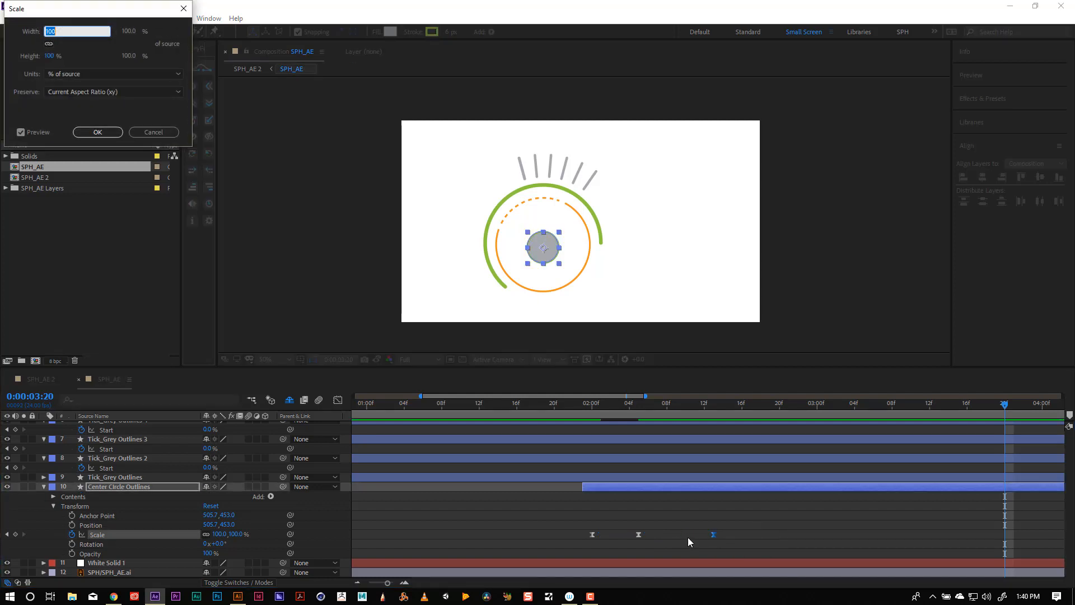
left_click(687, 541)
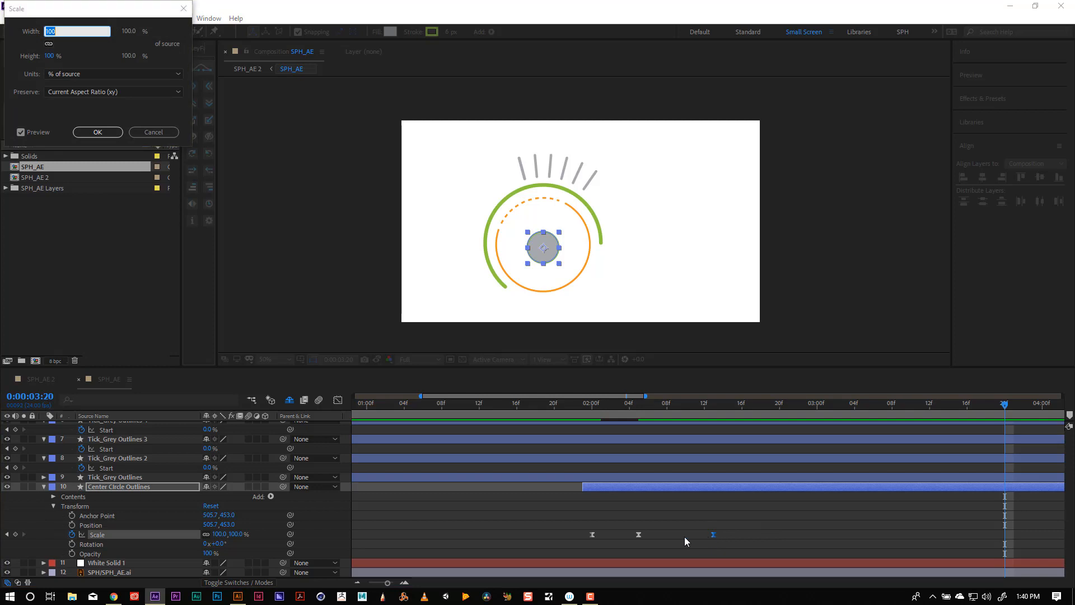
left_click(162, 135)
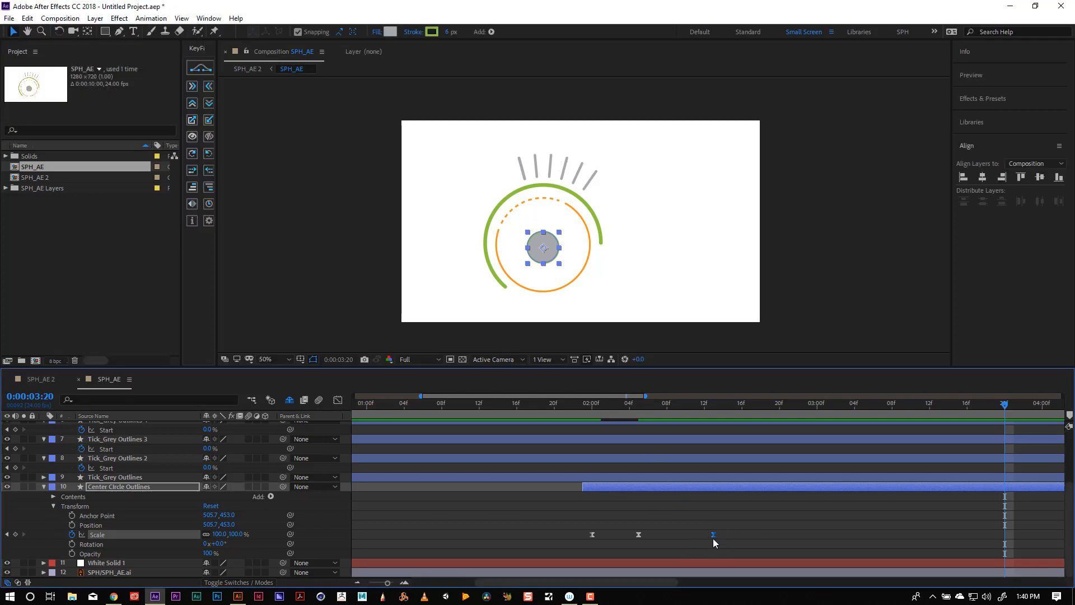
Move the center circle's last Scale keyframe to 0:00:02:07 and preview the animation from the beginning.
left_click_drag(714, 535, 660, 540)
left_click_drag(583, 402, 386, 403)
key("Home")
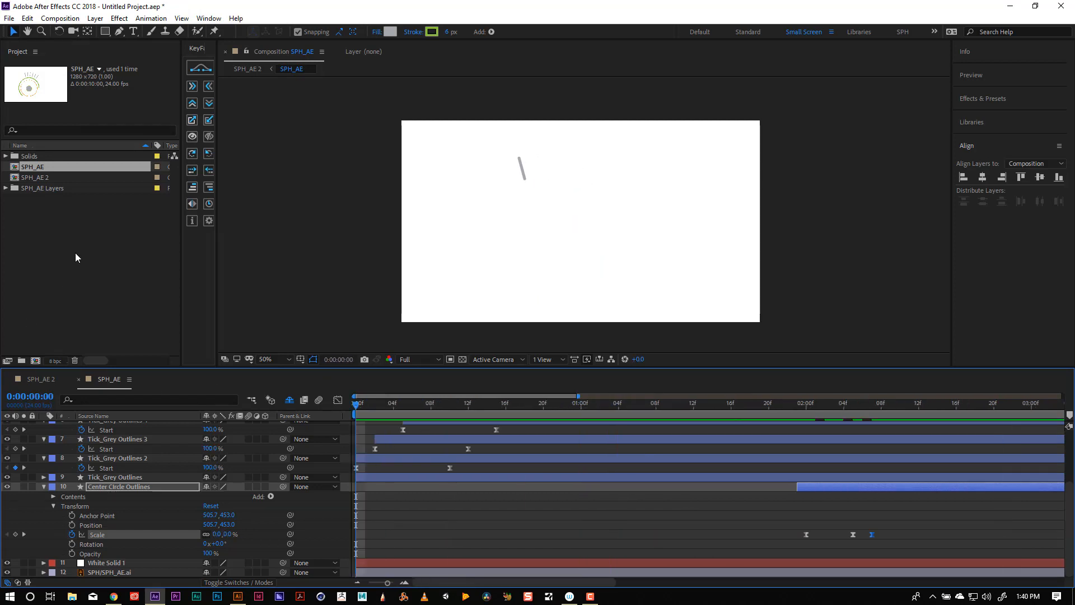
key("space")
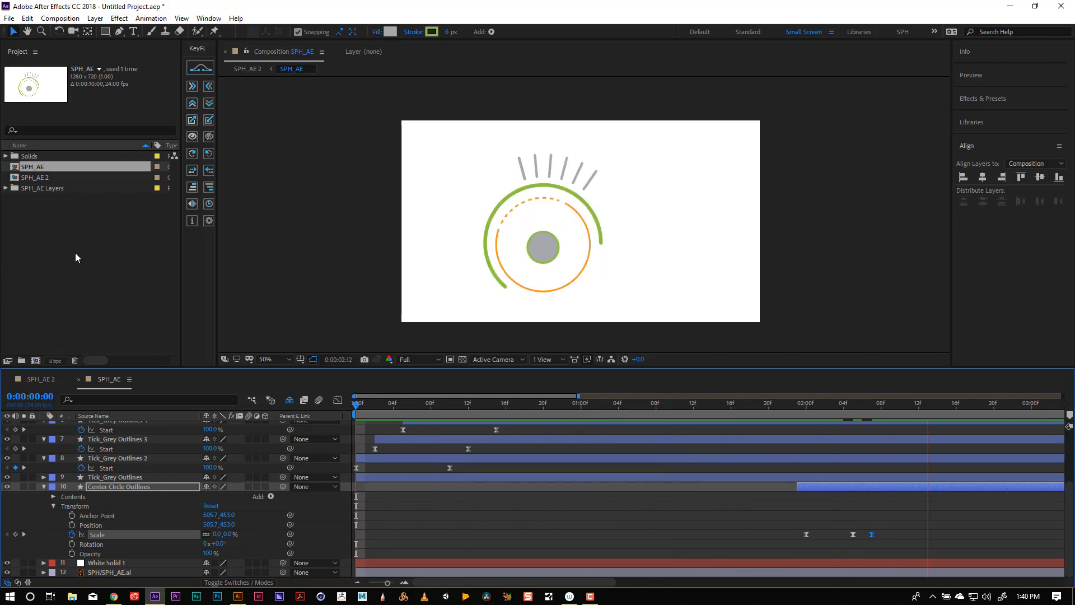
key("space")
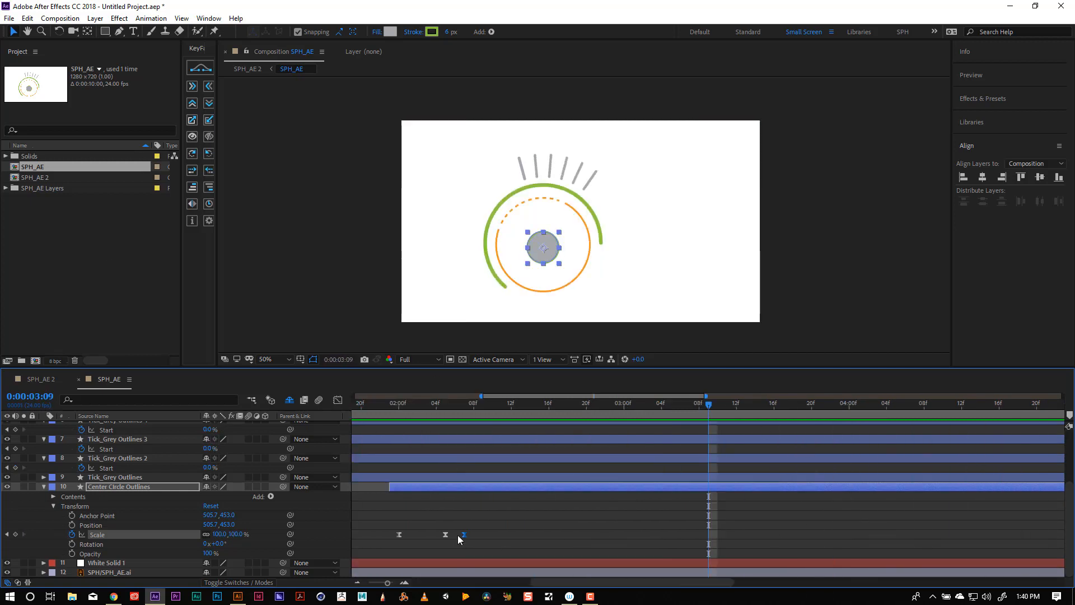
Retime the center circle's overshoot Scale keyframe to 0:00:02:10 and its final one to 0:00:02:15, and preview from 0:00:01:23.
left_click_drag(464, 535, 538, 542)
left_click_drag(446, 534, 492, 535)
left_click(391, 403)
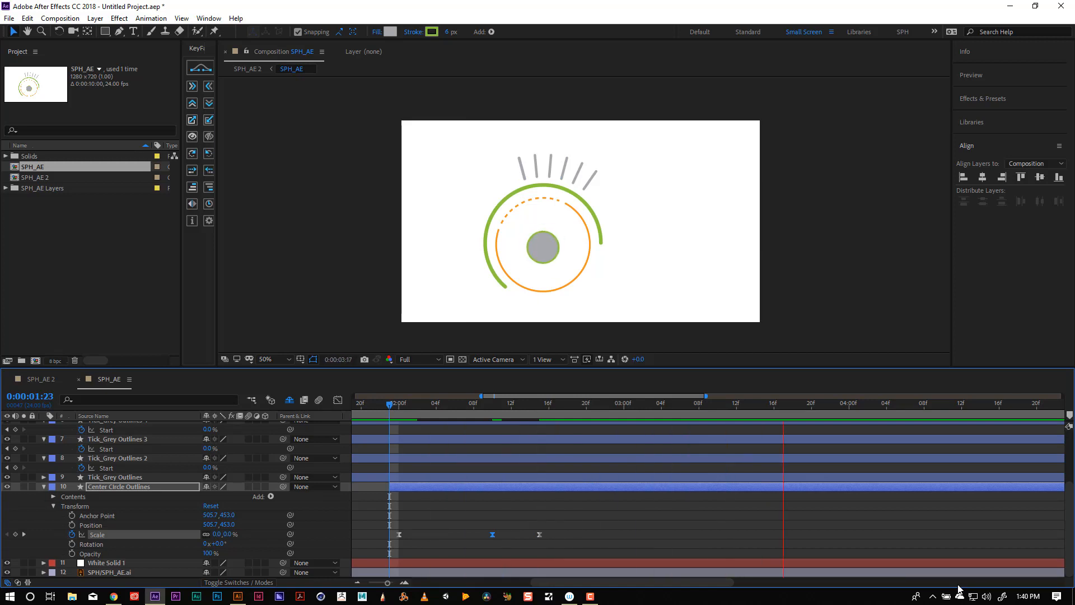
key("space")
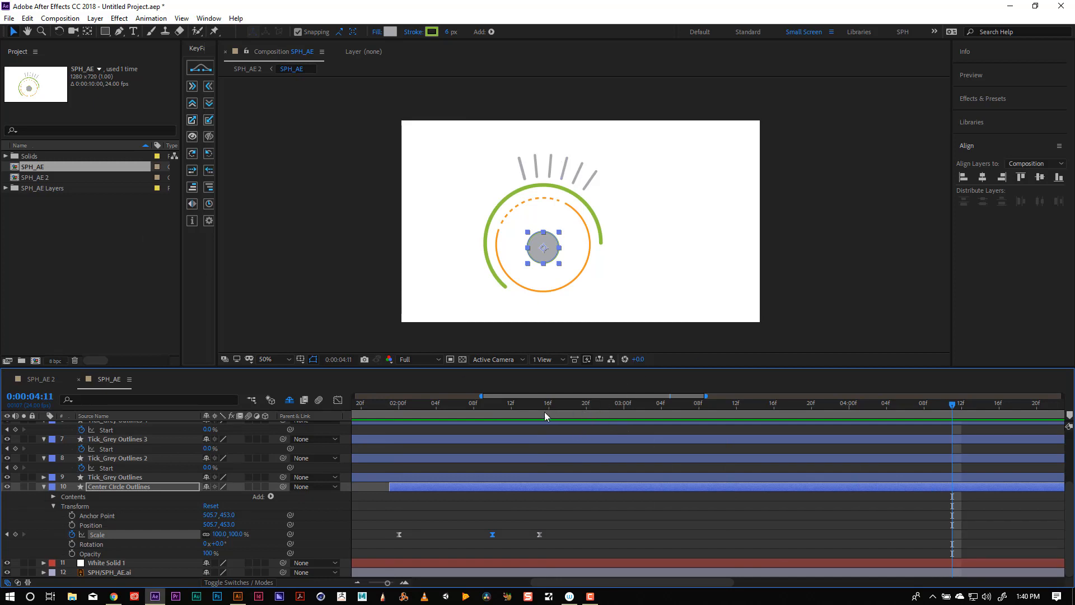
key("space")
key("space")
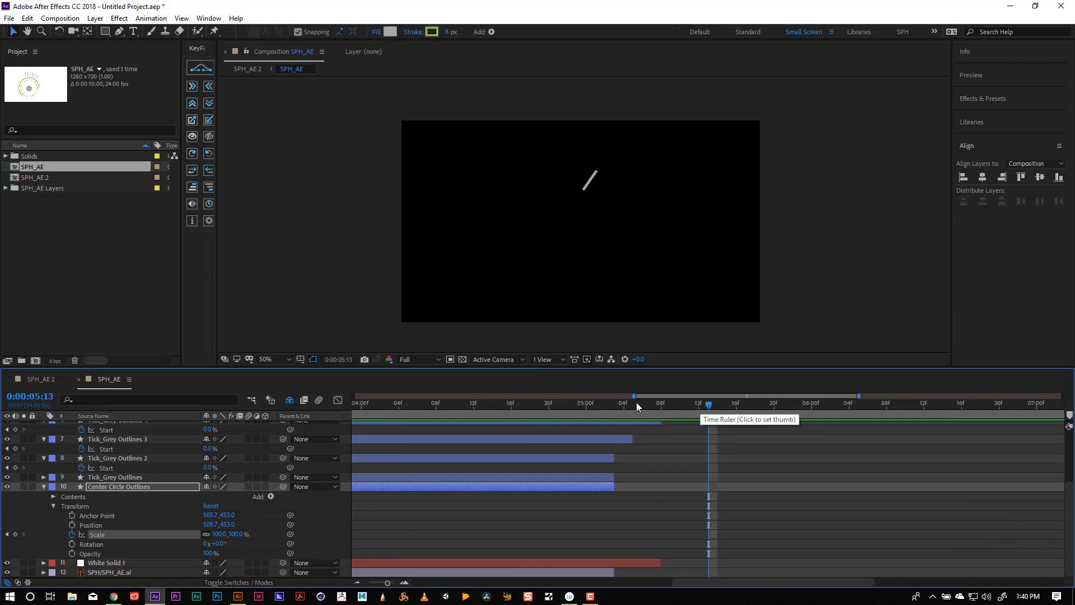
left_click_drag(636, 402, 569, 415)
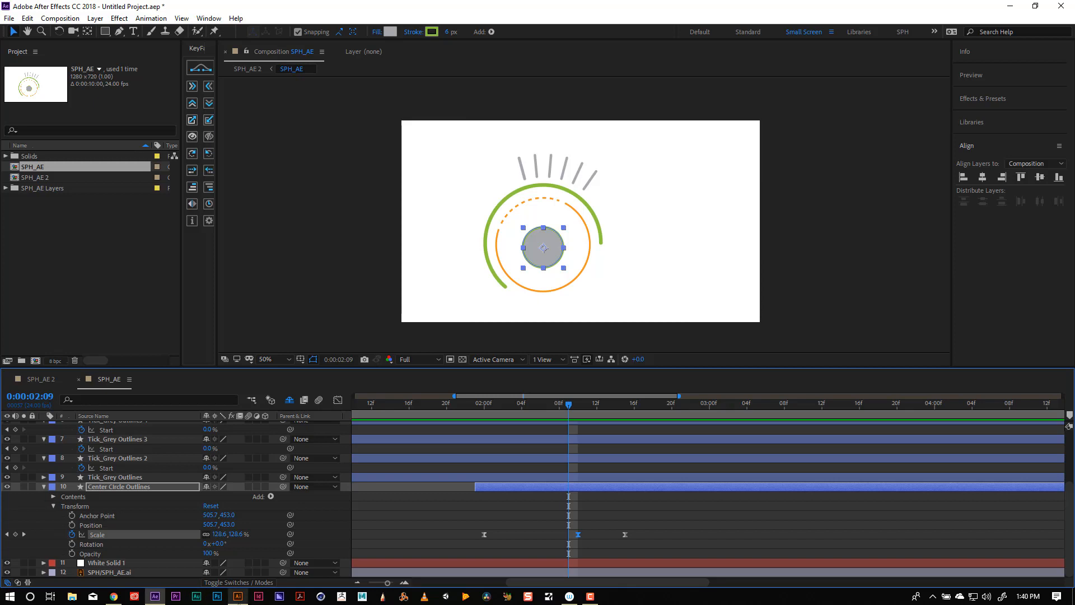
Switch to the SPH_AE.ai artwork in Illustrator and examine the green arc's stroke and brush settings.
left_click(238, 597)
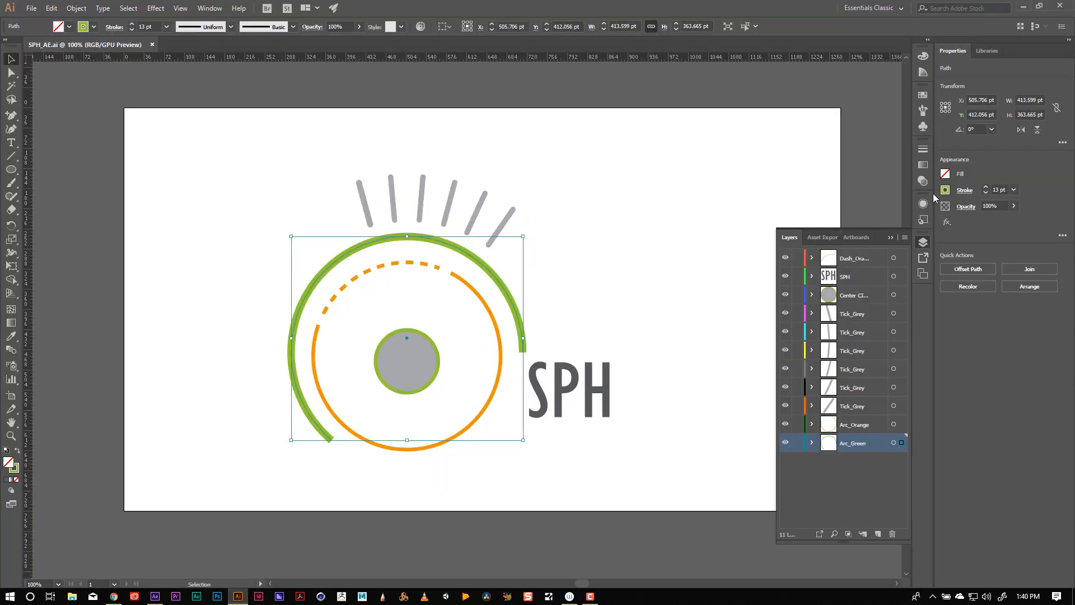
left_click(343, 265)
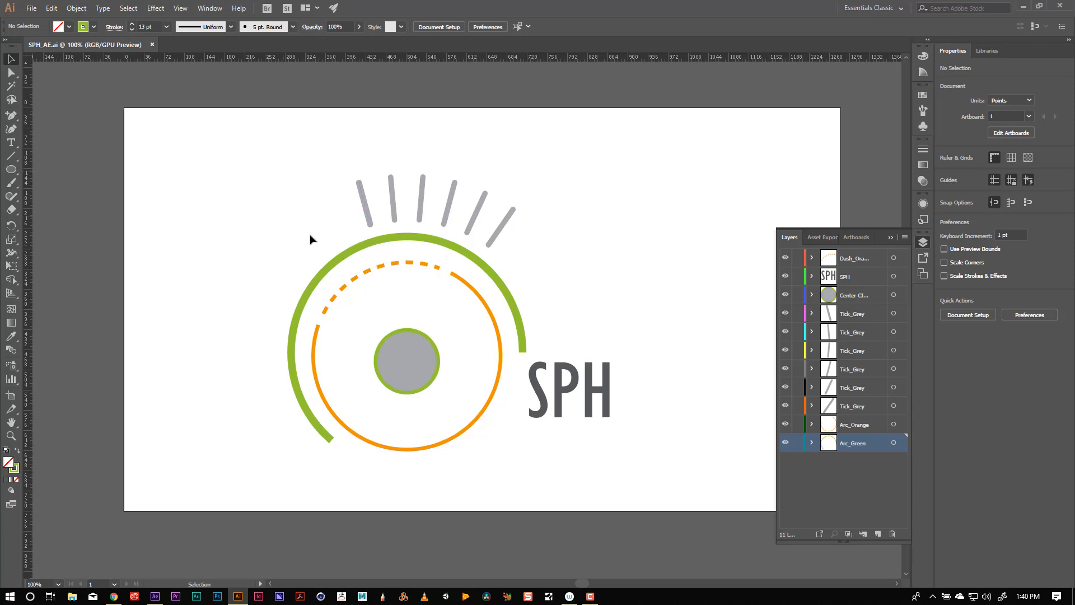
left_click(324, 259)
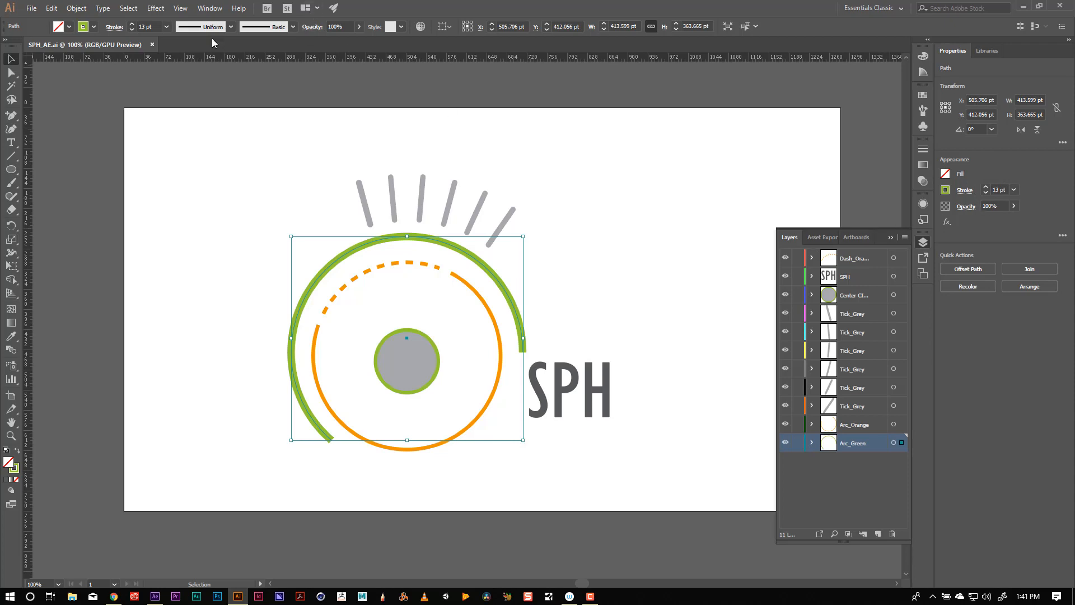
Select the leftmost grey tick and increase its stroke weight to 10 pt.
left_click(368, 219)
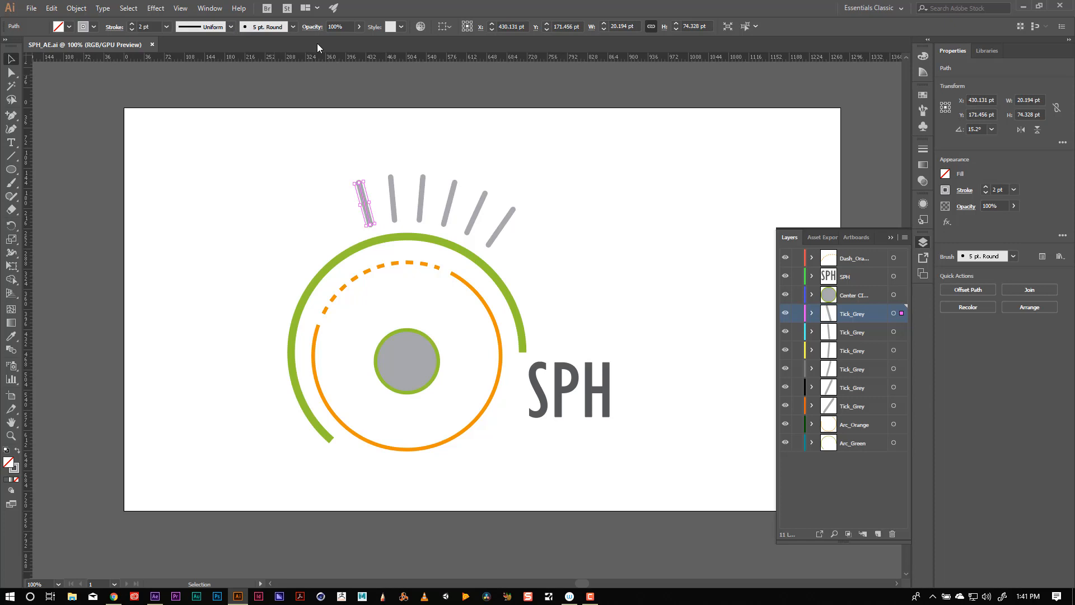
left_click(987, 188)
left_click(987, 188)
left_click(987, 189)
left_click(987, 188)
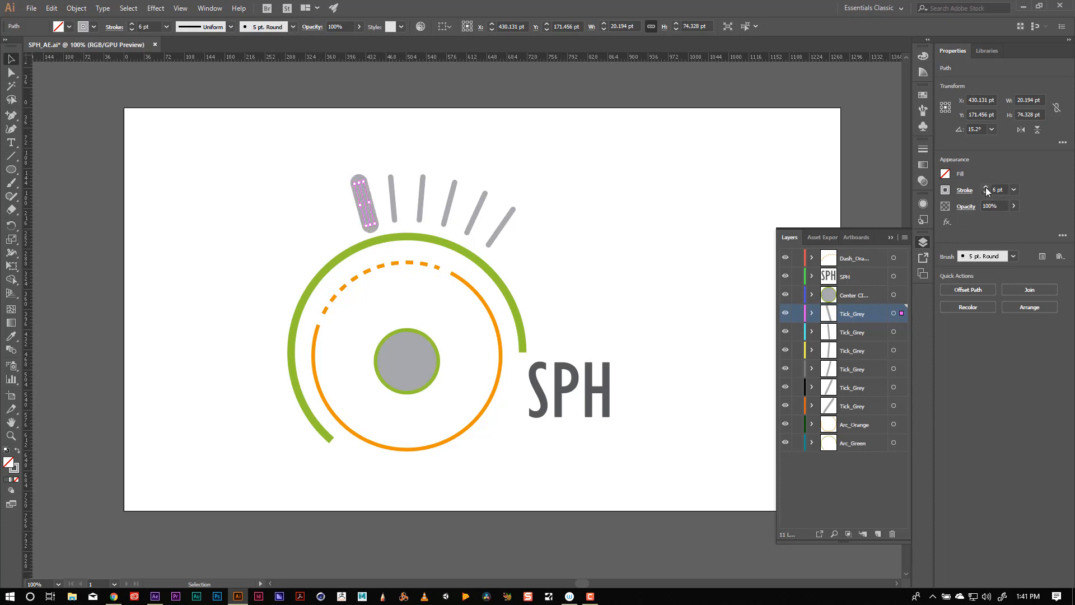
left_click(986, 188)
left_click(987, 189)
left_click(987, 188)
left_click(986, 188)
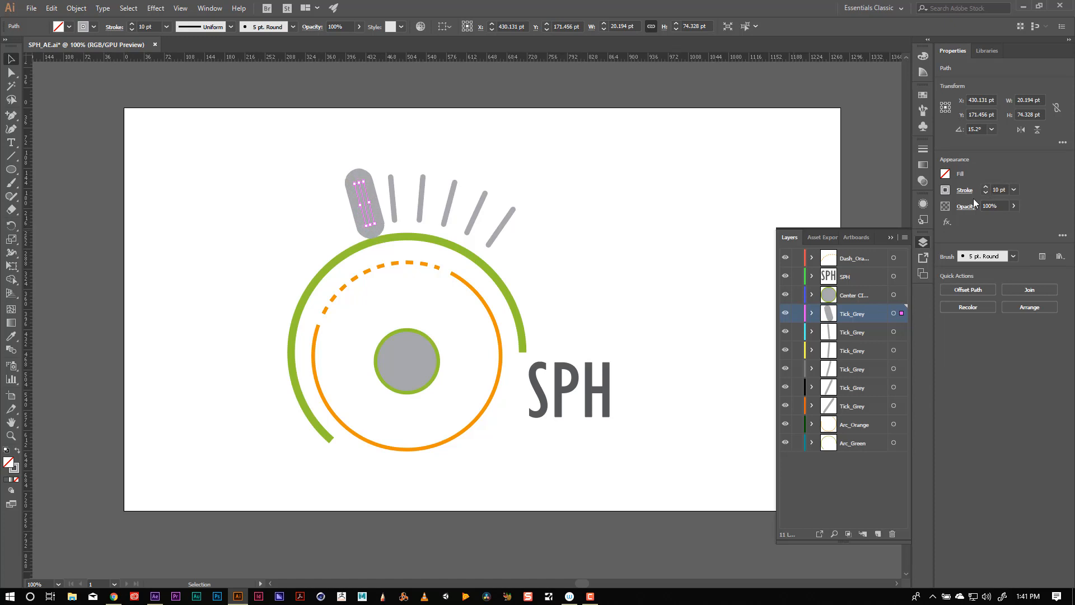
Reduce the leftmost grey tick's stroke weight to 4 pt.
left_click(986, 193)
left_click(986, 192)
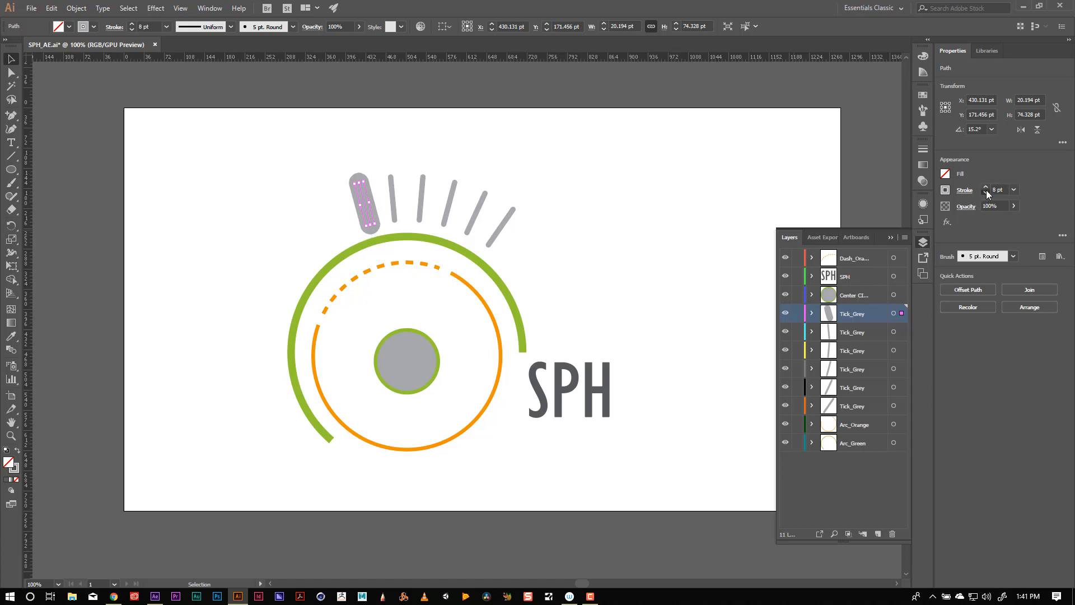
left_click(986, 192)
left_click(987, 192)
left_click(986, 193)
left_click(986, 192)
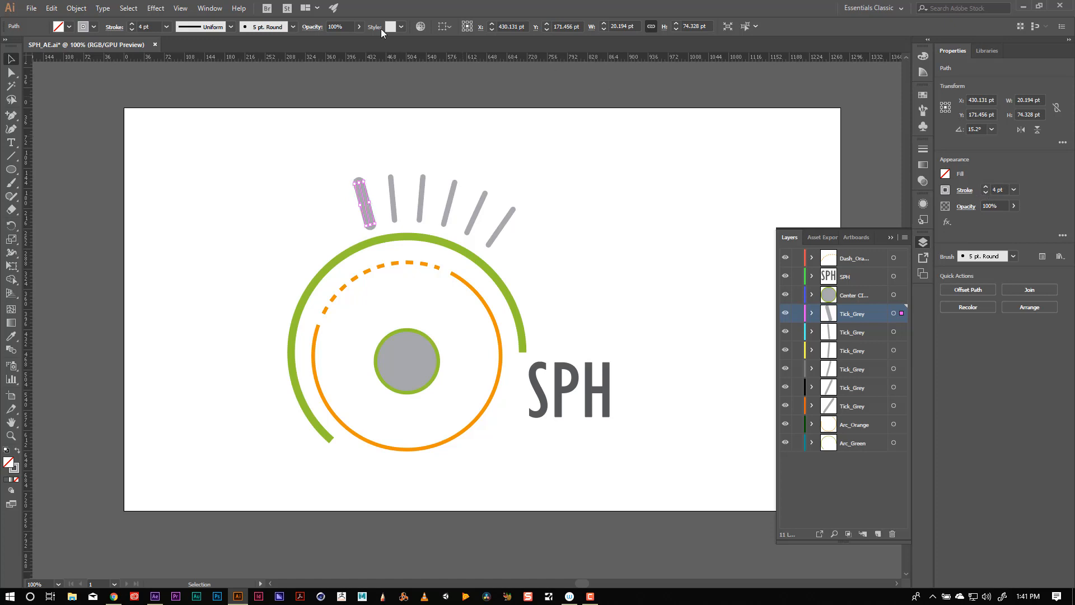
Apply the Basic brush to the leftmost grey tick, set its stroke weight to 13 pt, and deselect it.
left_click(292, 27)
left_click(251, 93)
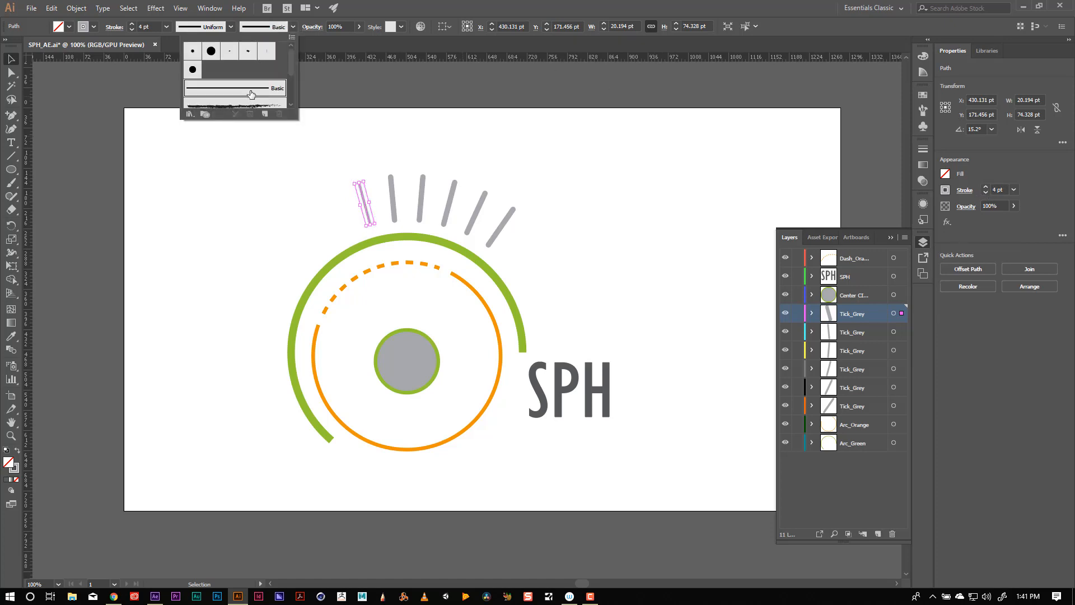
left_click(998, 189)
double_click(997, 189)
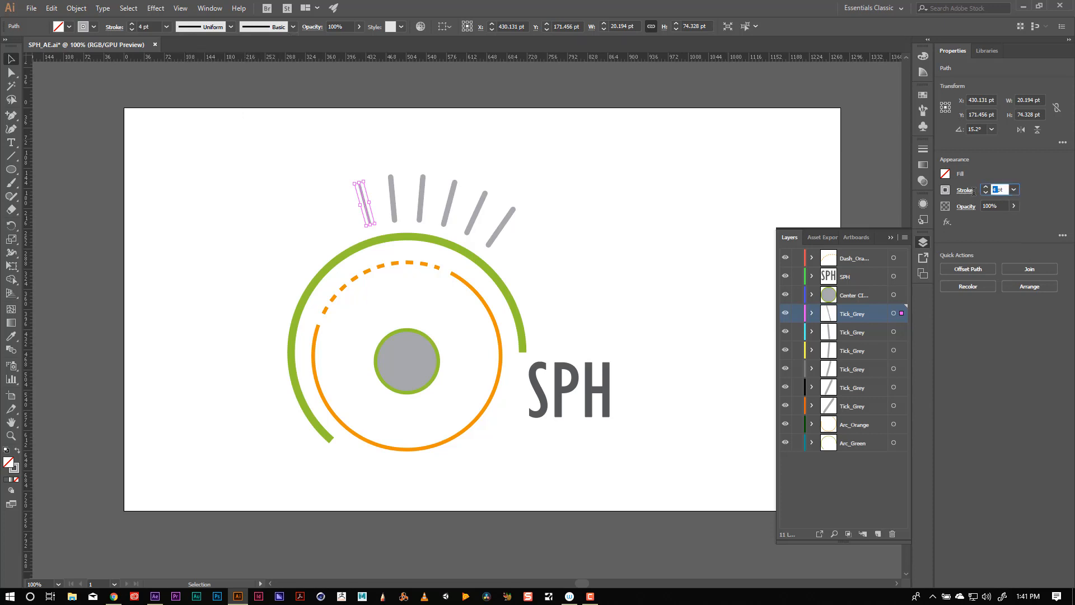
type("13")
key("Return")
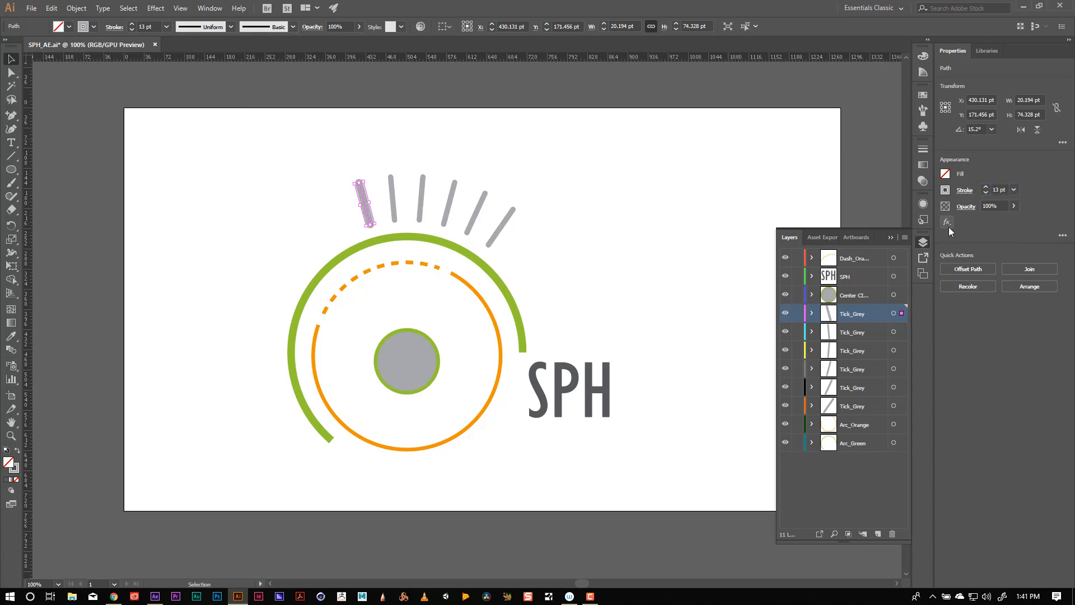
left_click(664, 215)
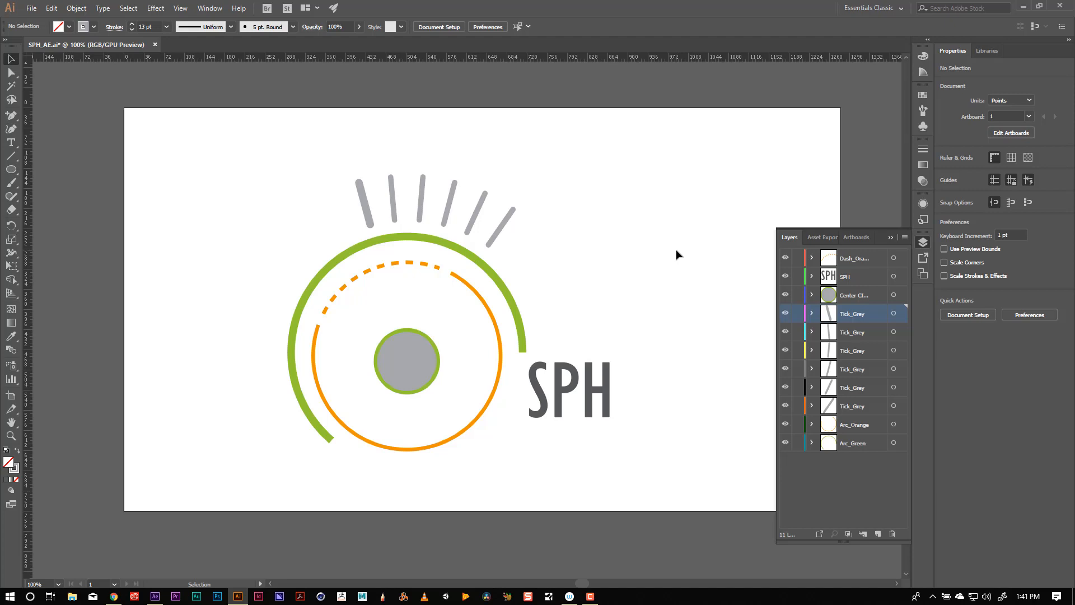
Return to the After Effects composition and widen the KeyFast panel.
left_click(1023, 6)
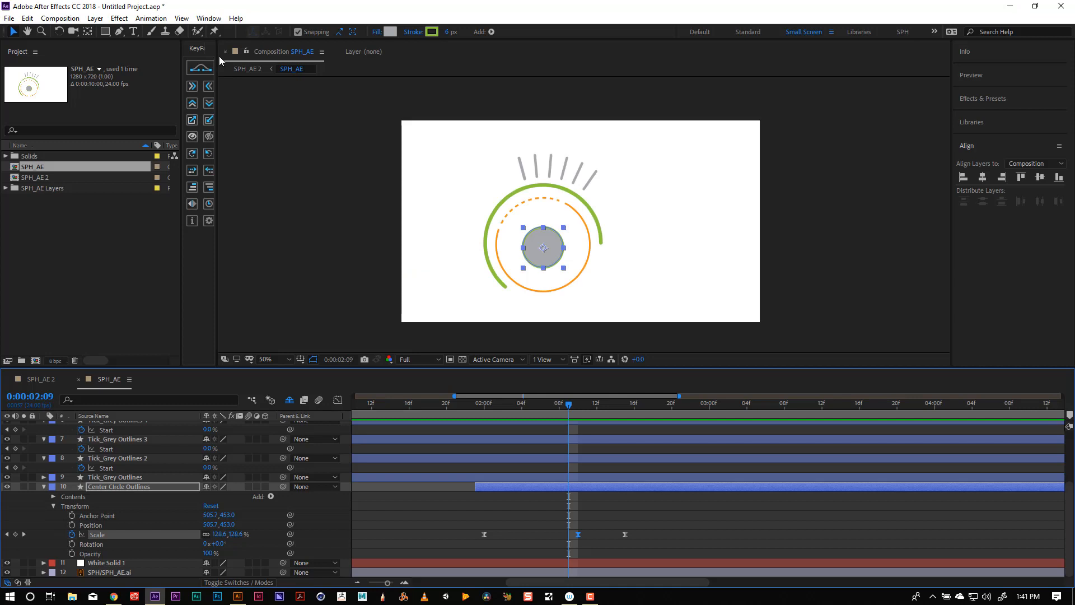
left_click_drag(219, 170, 252, 170)
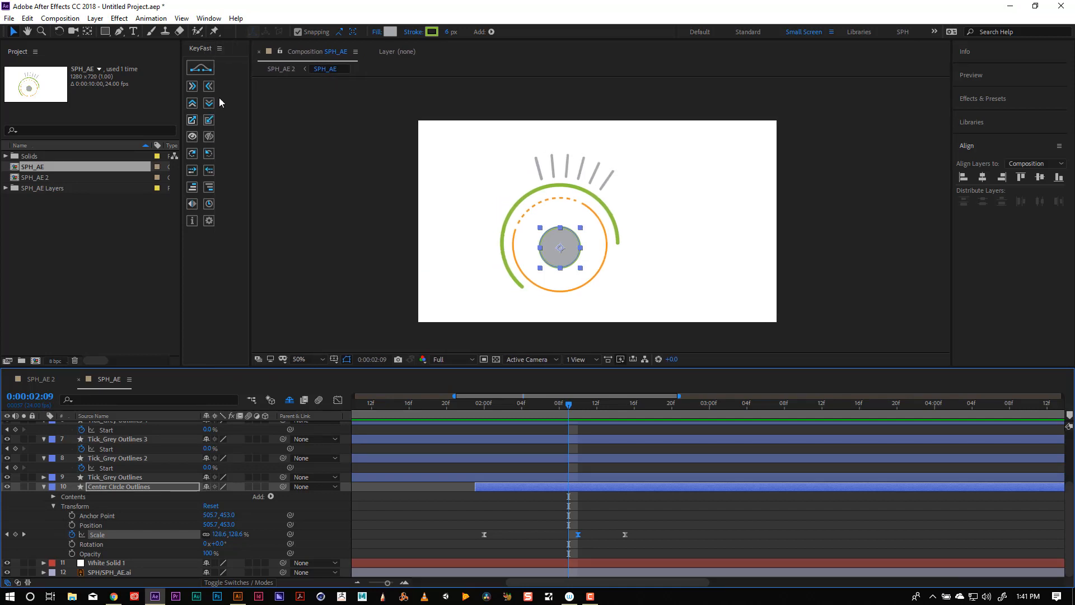